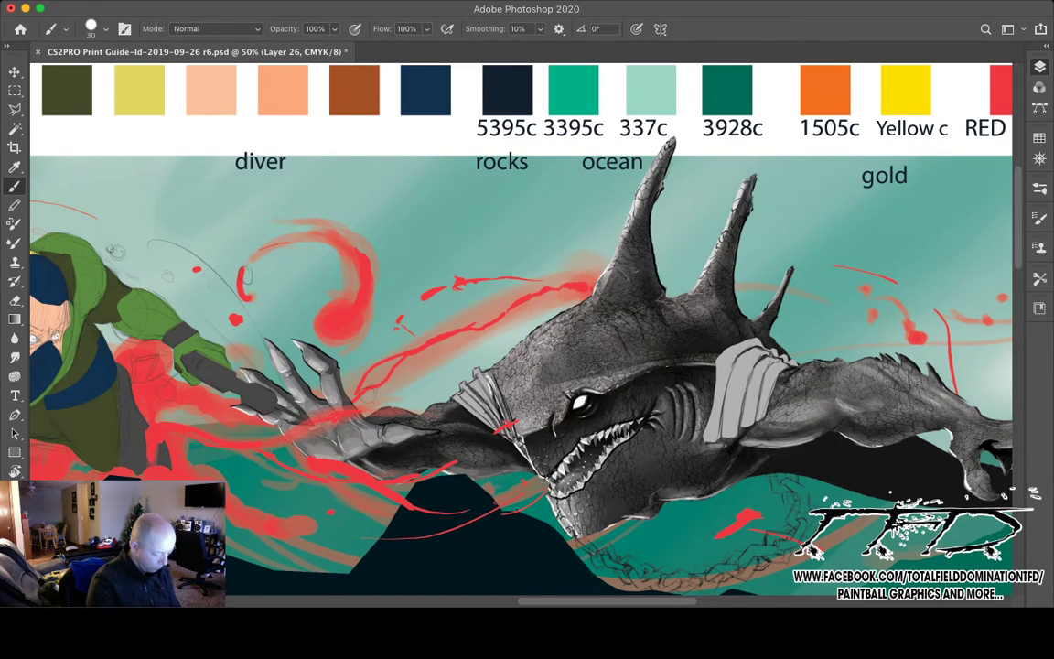
- Outline a small area at the upper edge of the monster's shoulder cuff with the Polygonal Lasso
key(l)
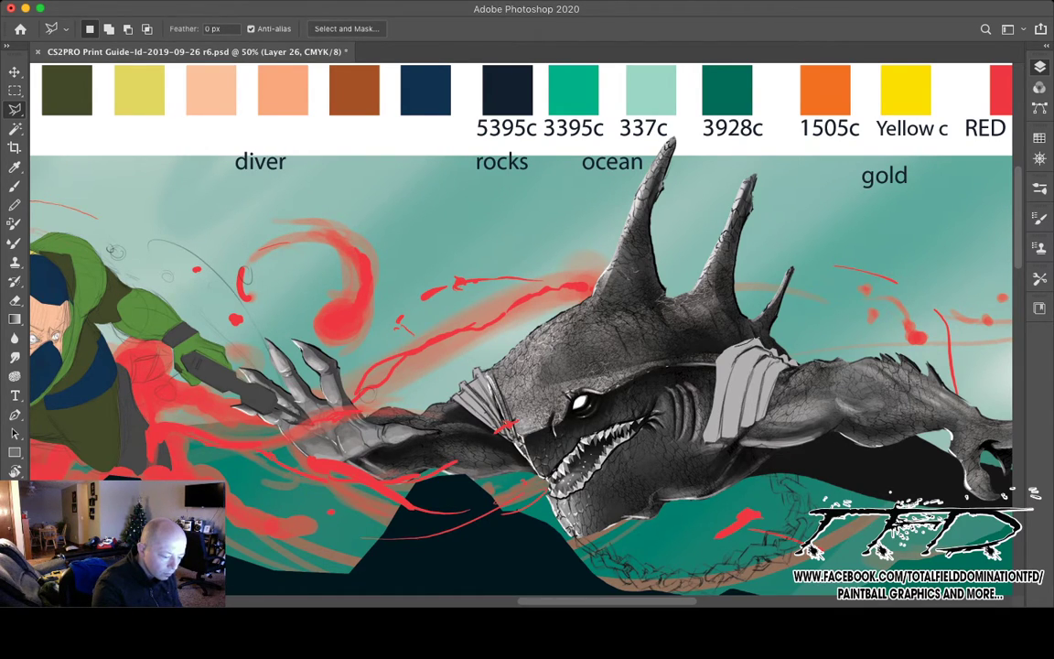
click(730, 344)
click(750, 329)
click(758, 339)
click(730, 344)
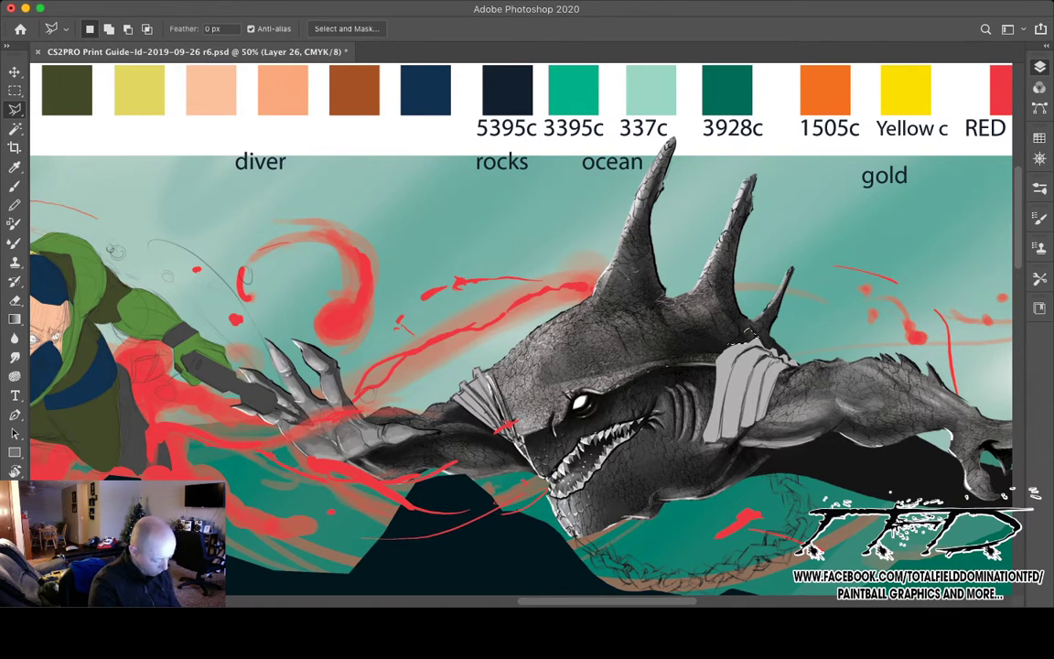
- Brush light grey highlights along the folds of the shoulder cuff, sampling grey tones from the artwork
key(b)
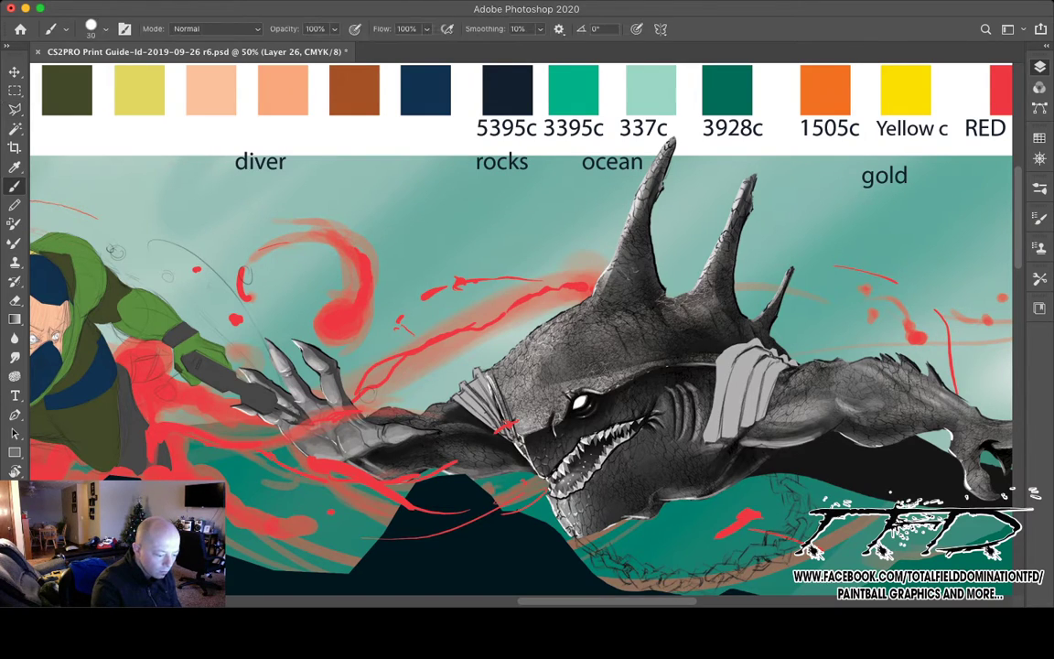
key(i)
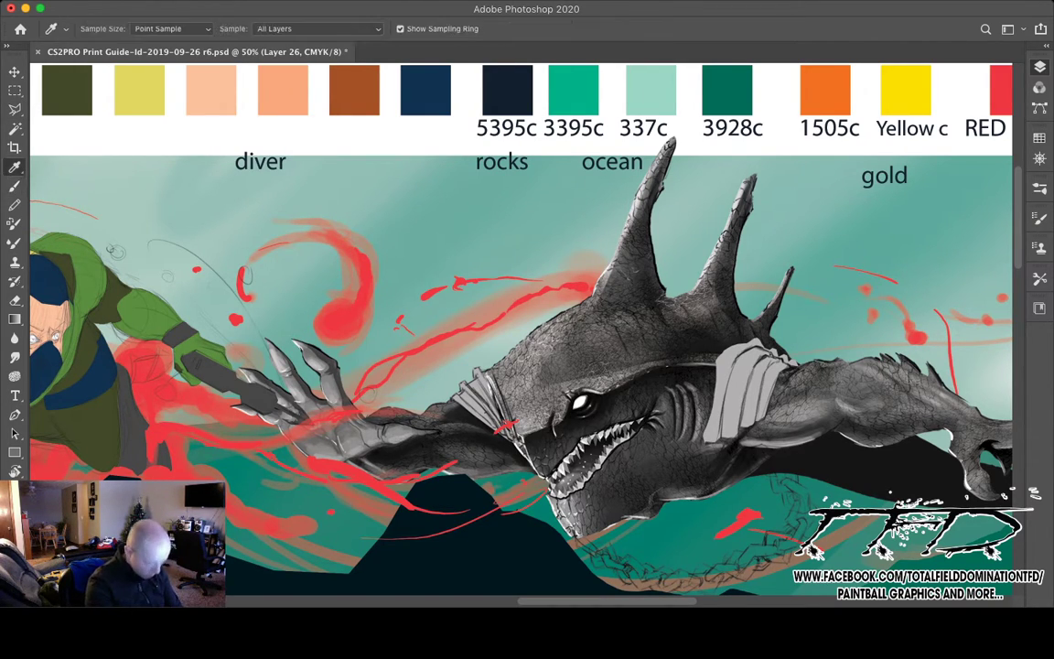
key(b)
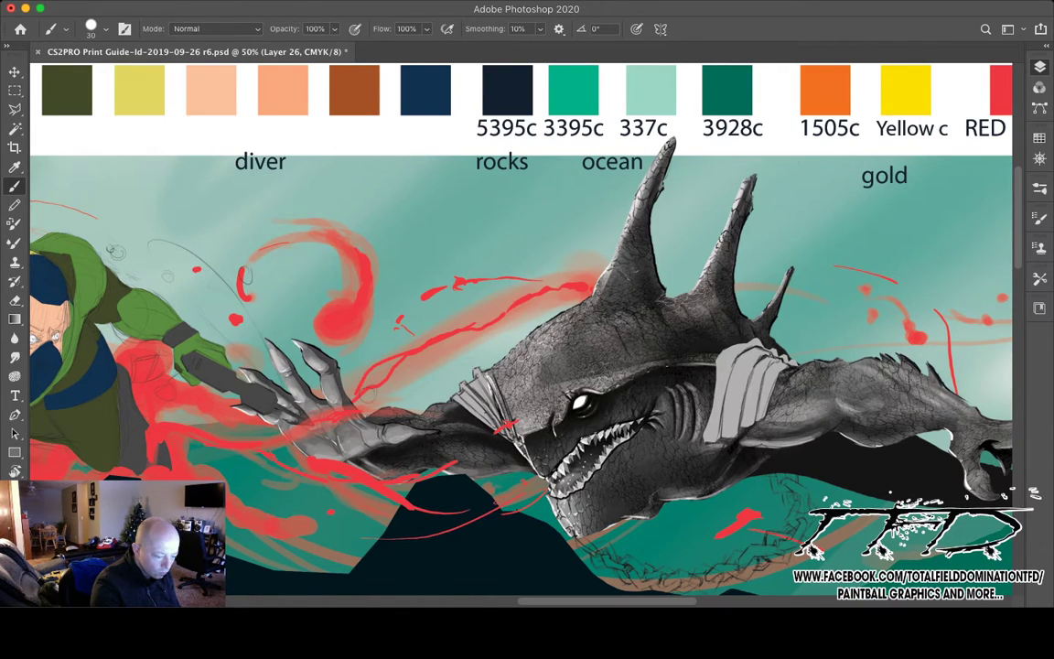
key(i)
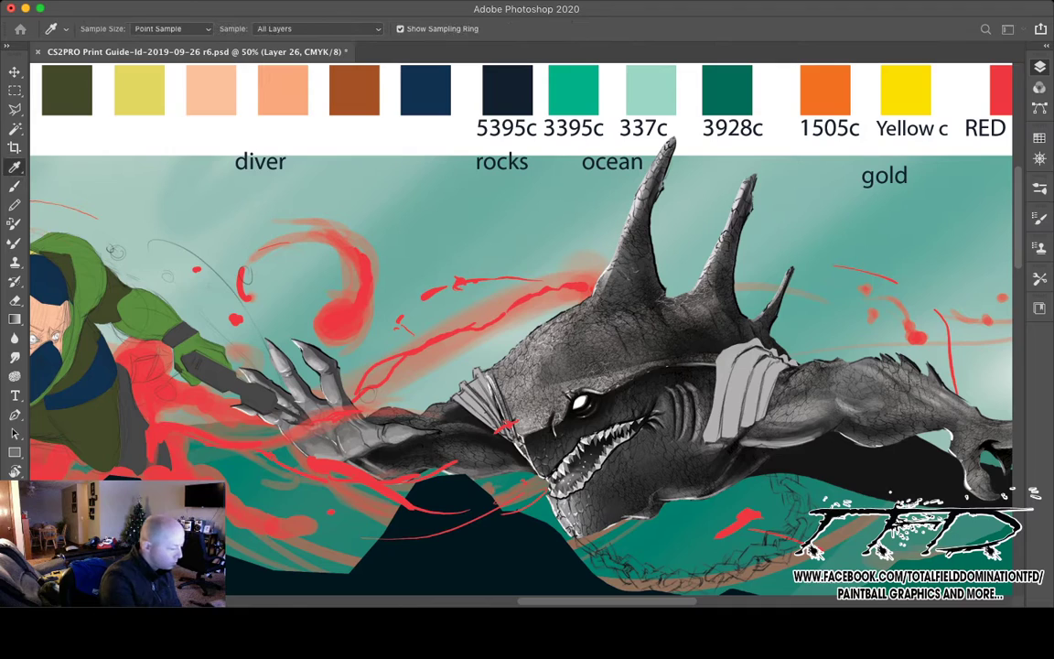
key(b)
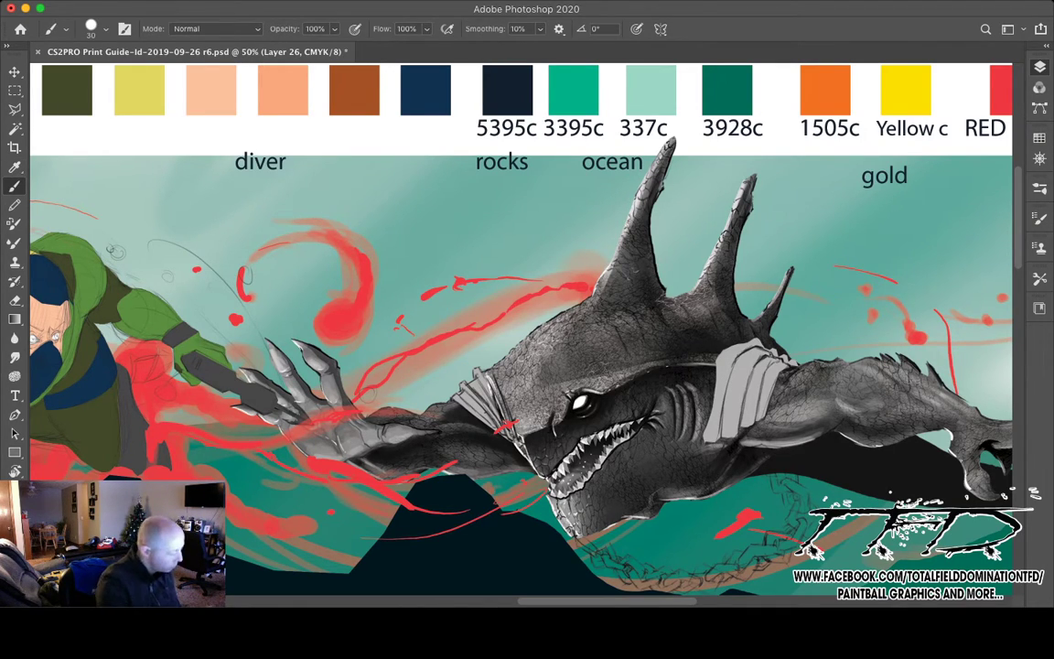
key(i)
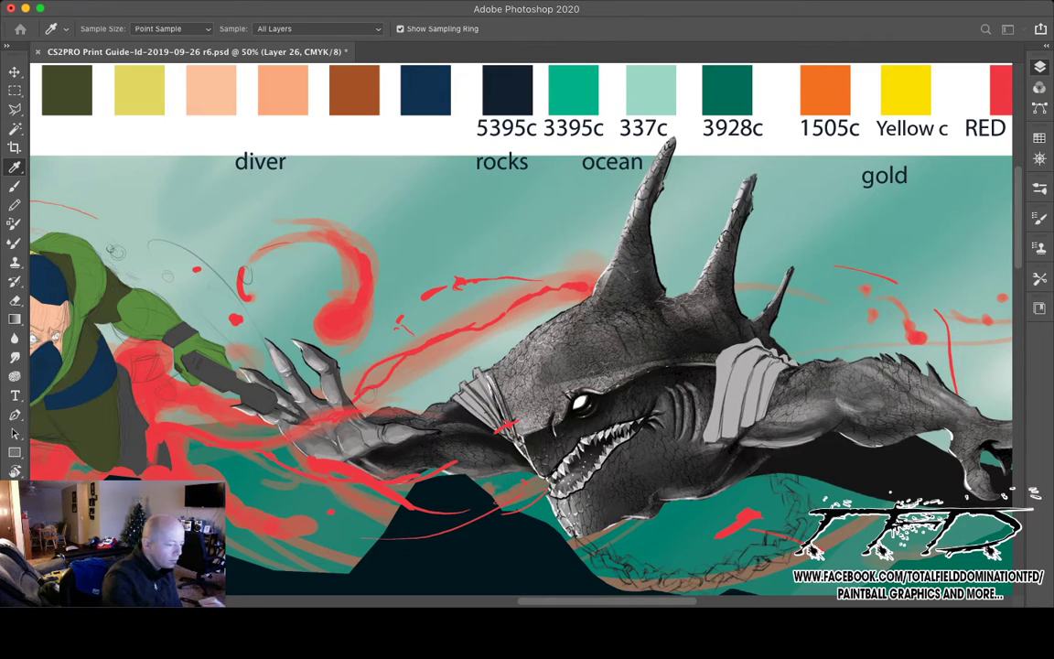
key(b)
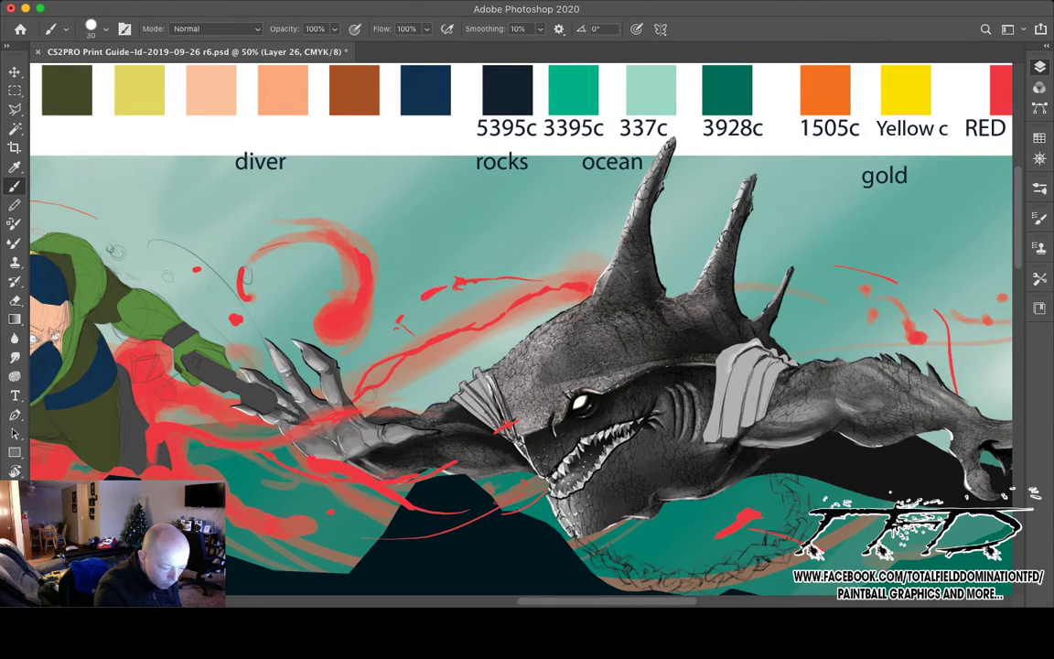
click(1039, 217)
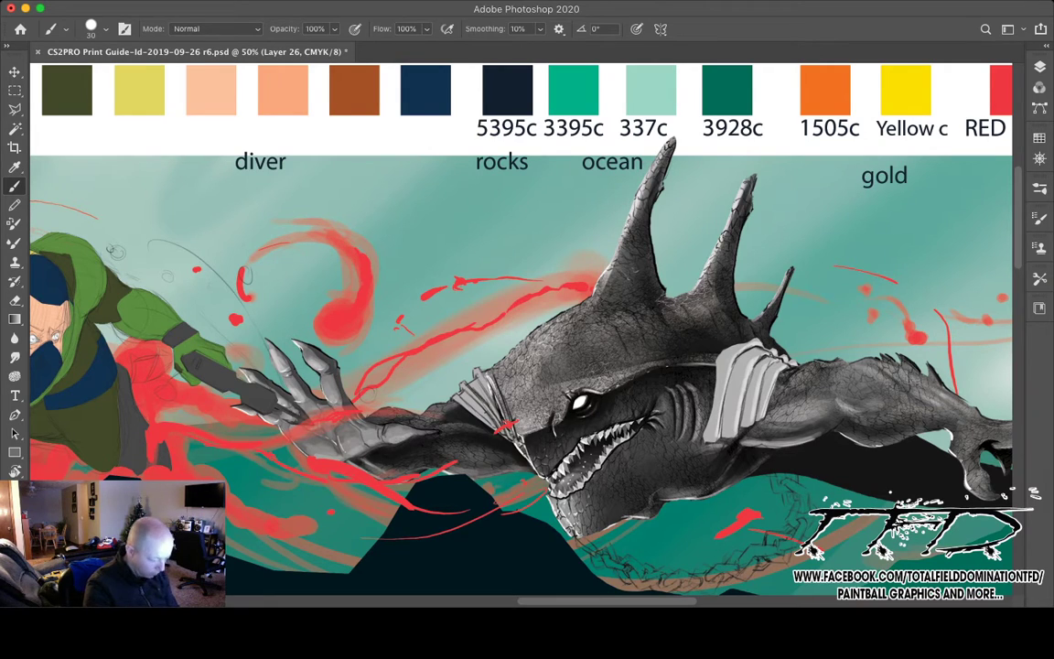
key(i)
key(b)
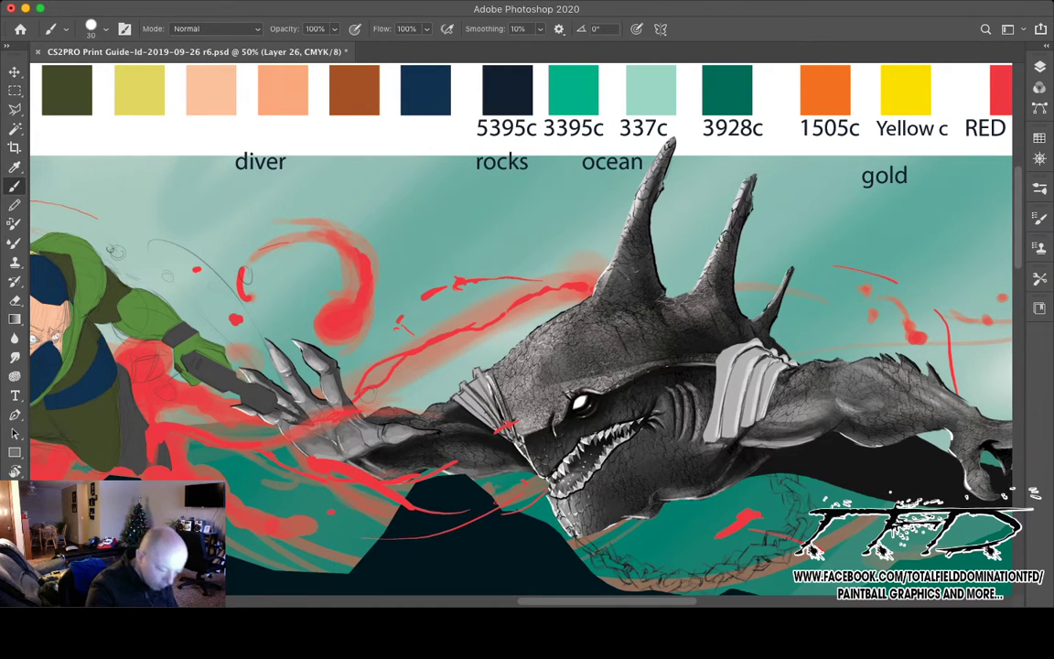
- Hide the monster artwork so that only the cuffs and the chain sketch show over the ocean background
key(F5)
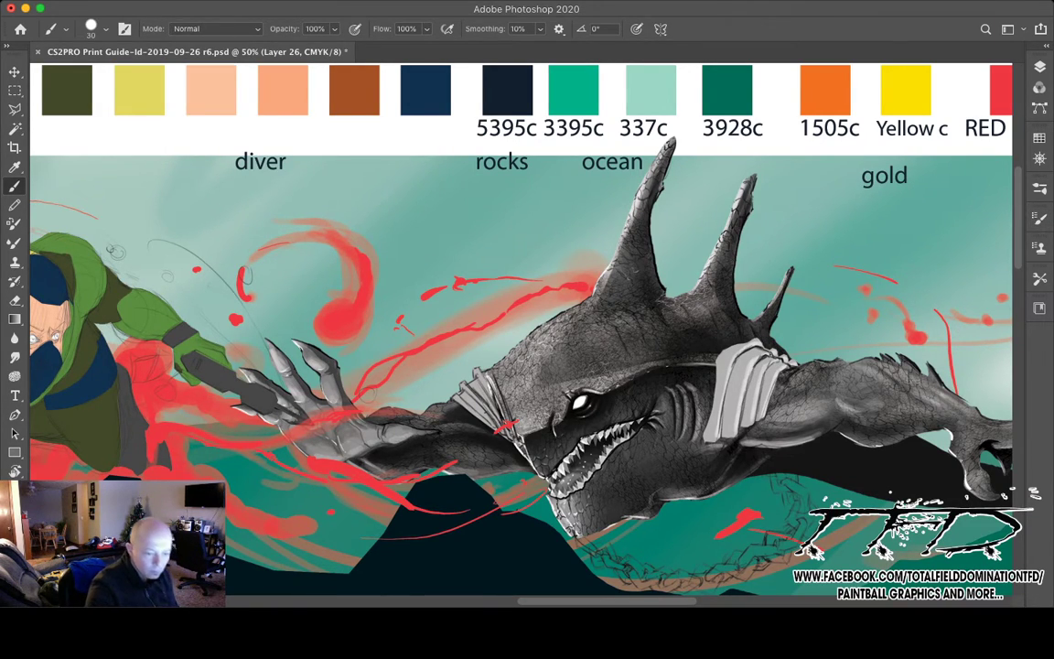
key(F7)
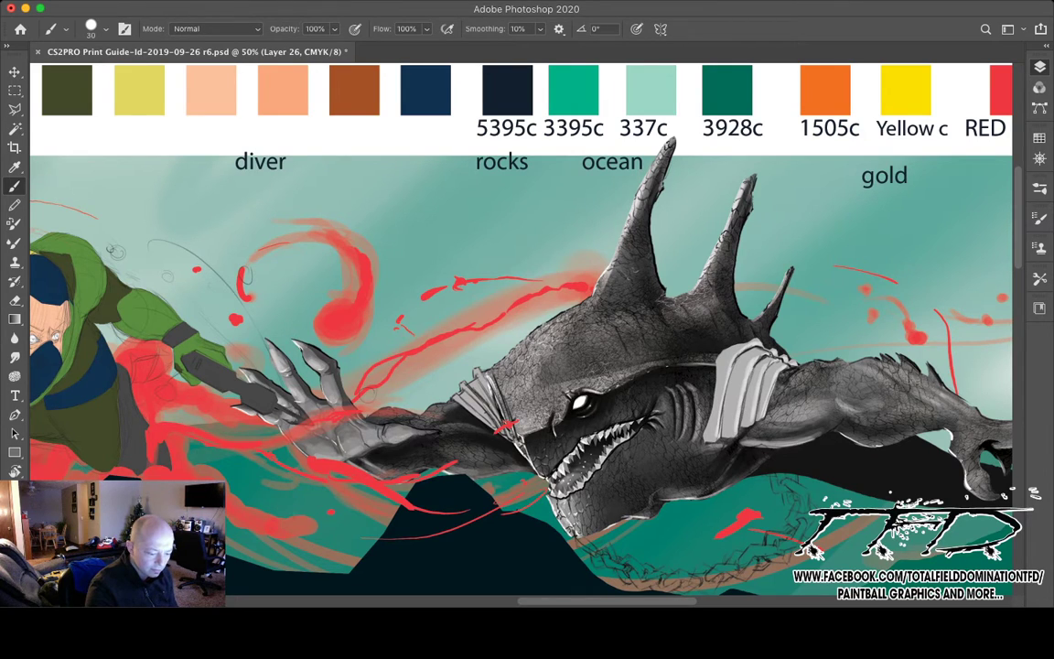
key(super+z)
key(super+shift+z)
key(super+z)
key(super+z)
drag(369, 396, 363, 361)
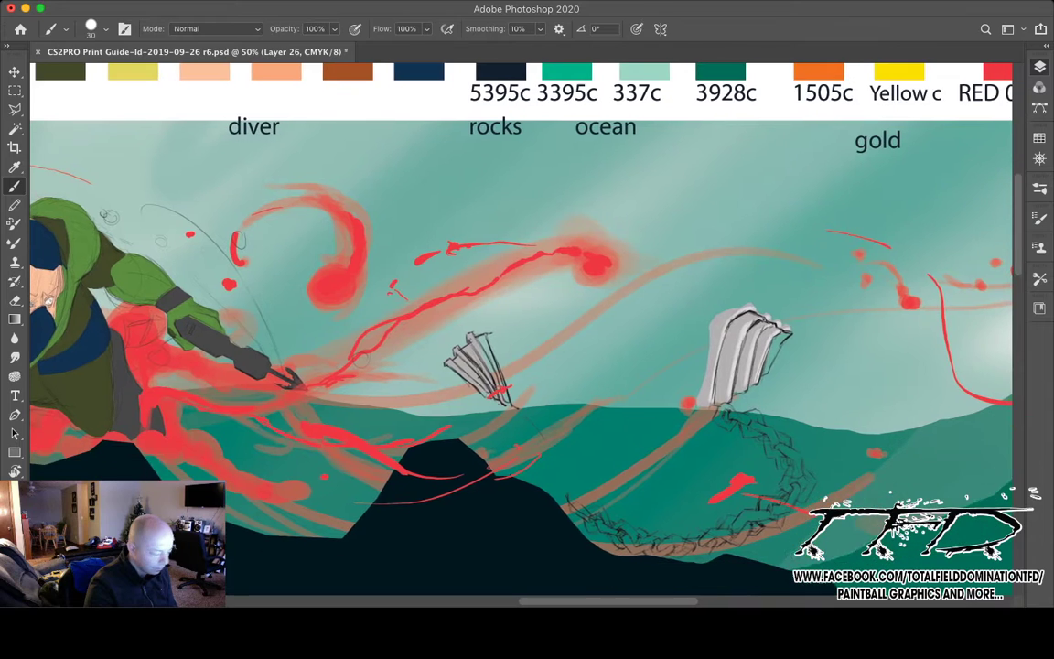
- Paint the first chain link below the large cuff in light grey with the 30 px brush, following the sketch
key(z)
click(751, 438)
click(735, 441)
scroll(522, 329, right, 2)
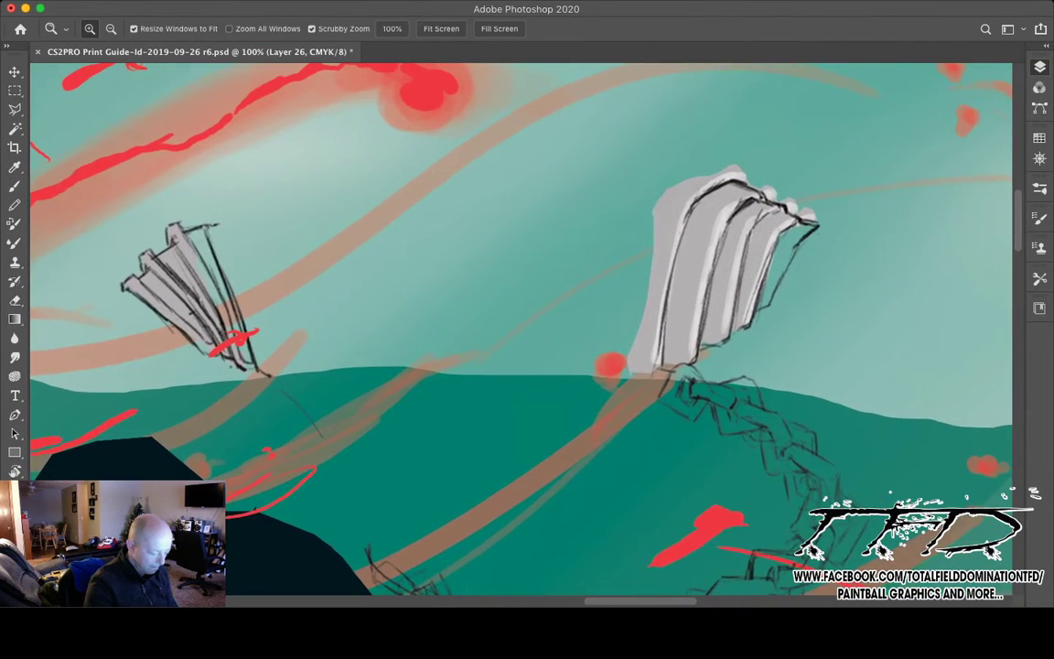
key(b)
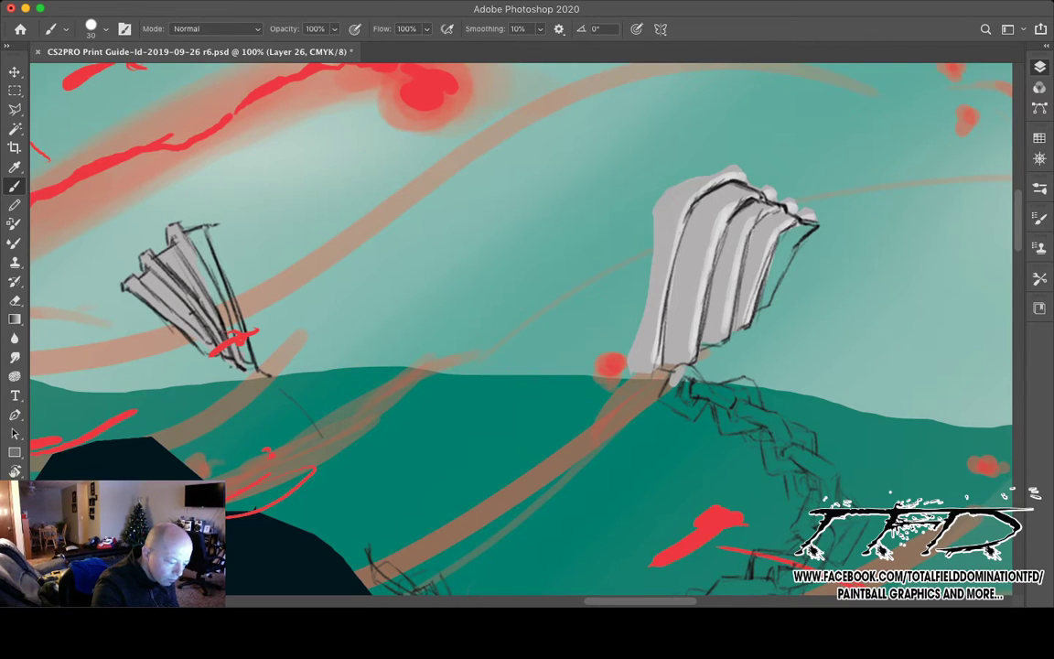
drag(691, 375, 701, 407)
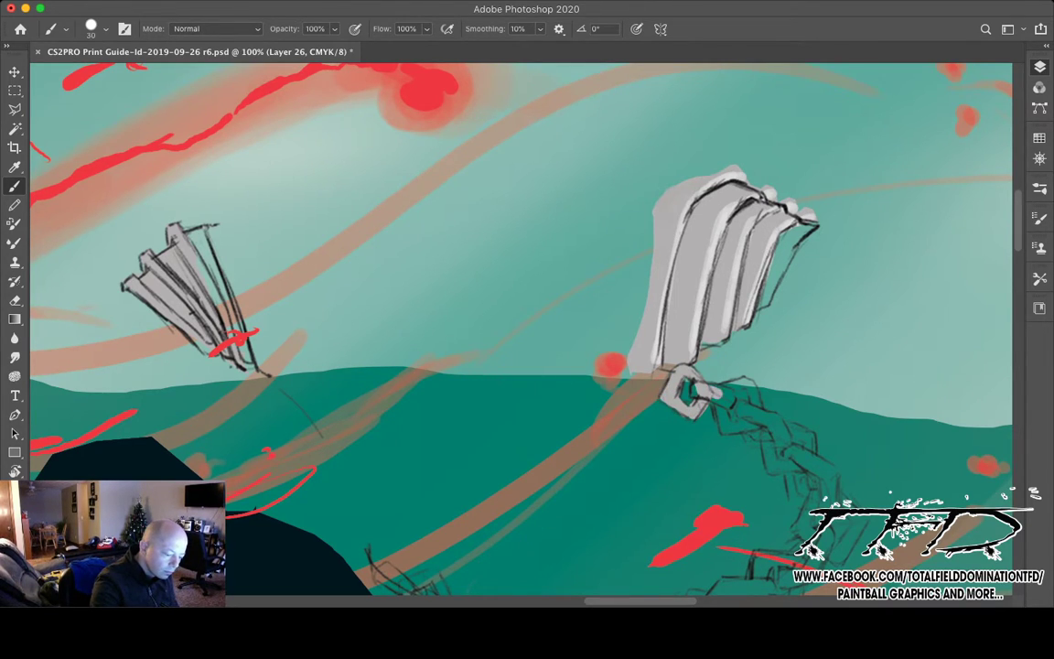
- Paint the second chain link and the beginning of the third in light grey over the sketch
mouse_move(699, 387)
mouse_down()
mouse_move(730, 405)
mouse_move(728, 426)
mouse_up()
drag(658, 371, 658, 388)
drag(729, 425, 754, 425)
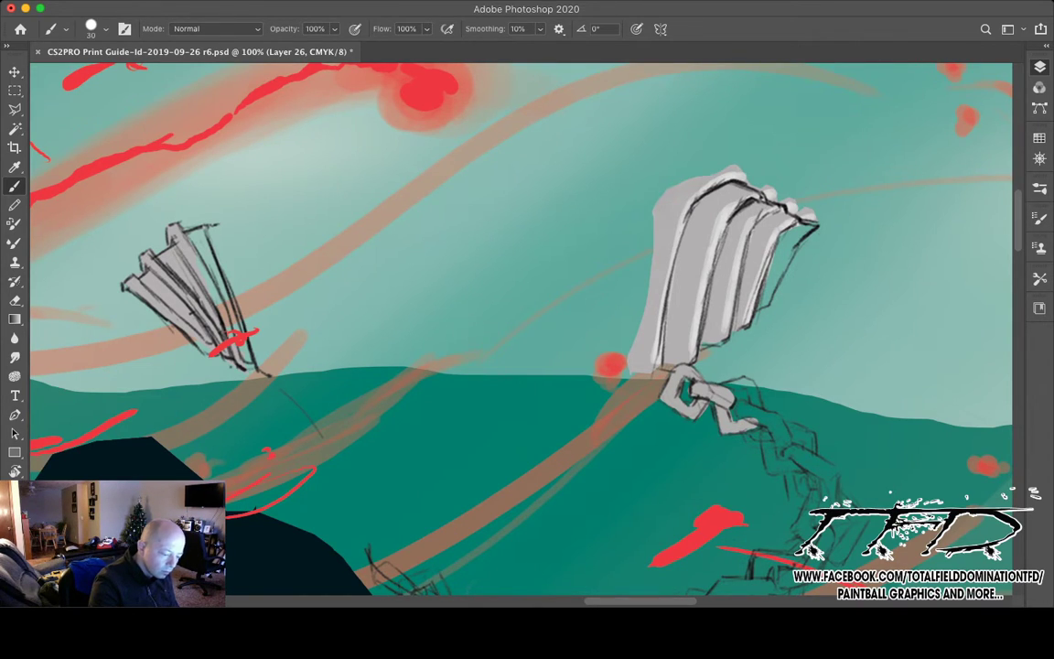
drag(743, 380, 757, 404)
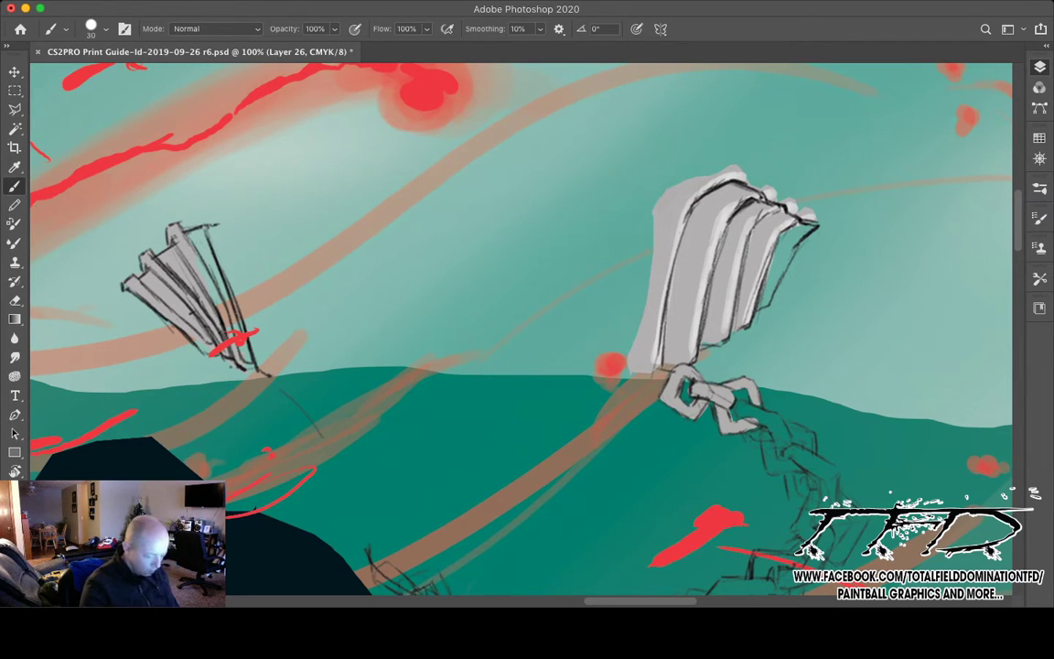
- Select the upper part of the sketched chain below the painted links with the Polygonal Lasso
key(l)
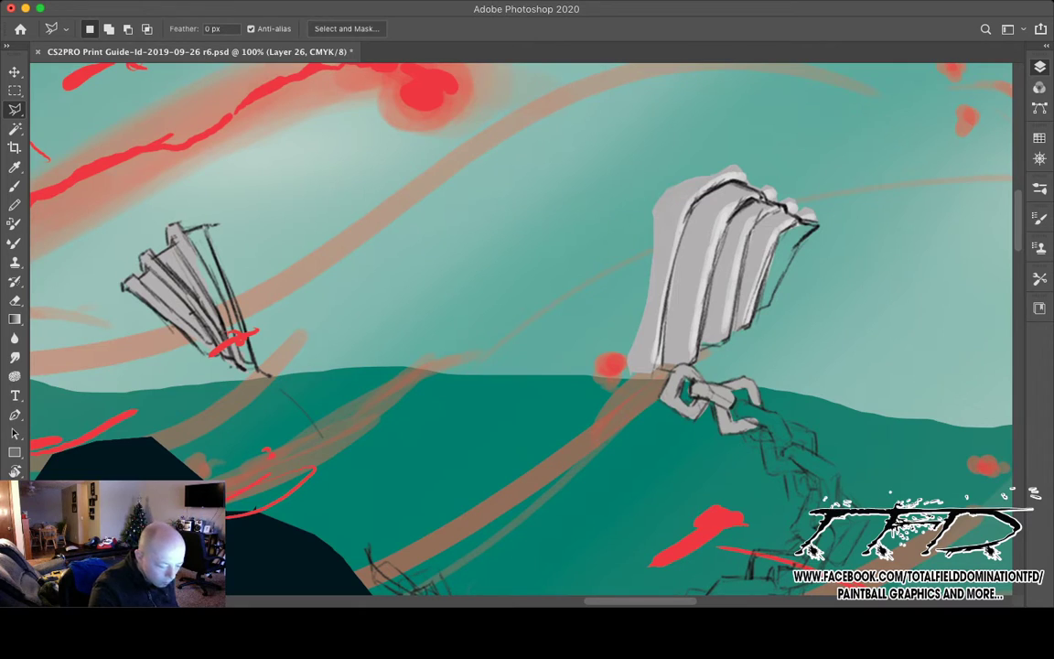
click(749, 445)
click(761, 448)
click(764, 464)
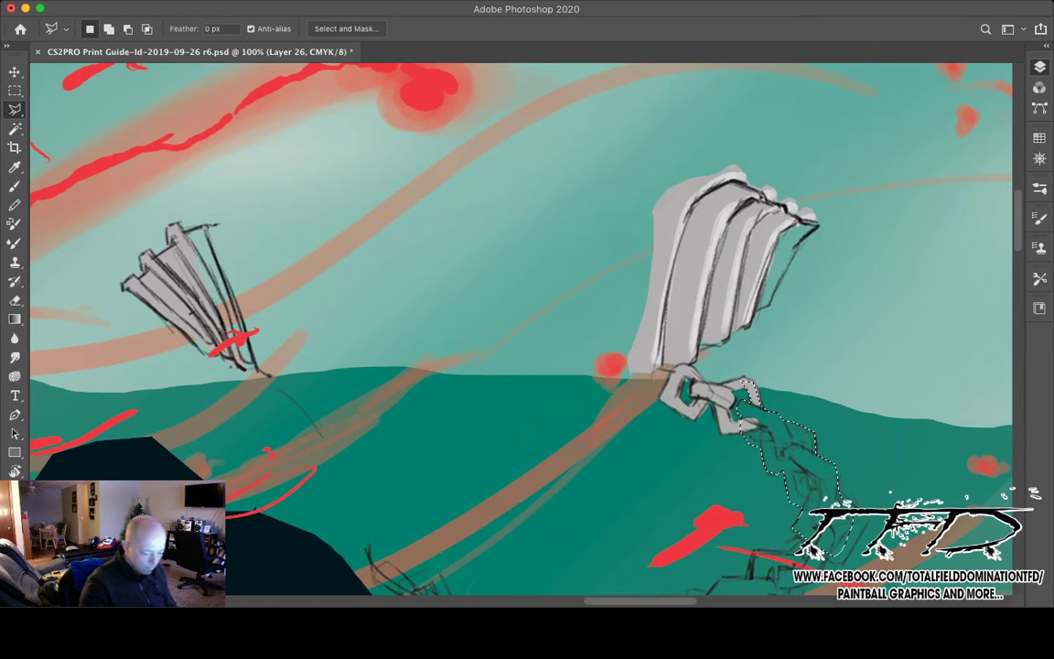
click(743, 384)
- Add the outer edge of the sketched link at the chain's bend to the selection
mouse_move(743, 384)
mouse_down()
mouse_move(694, 278)
mouse_move(619, 266)
mouse_up()
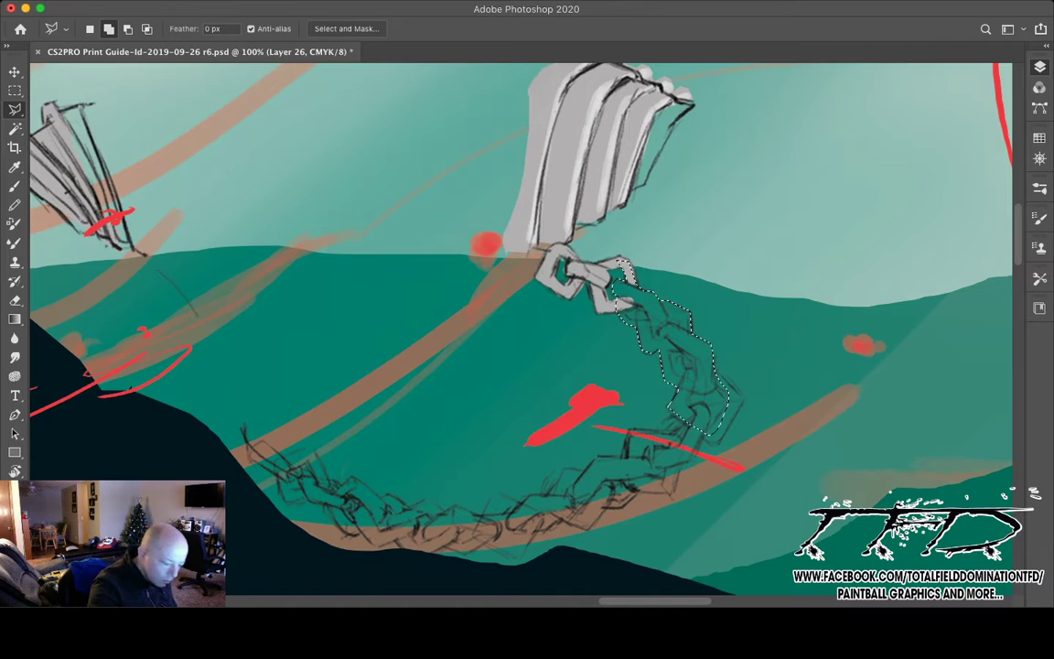
shift+click(717, 374)
click(742, 398)
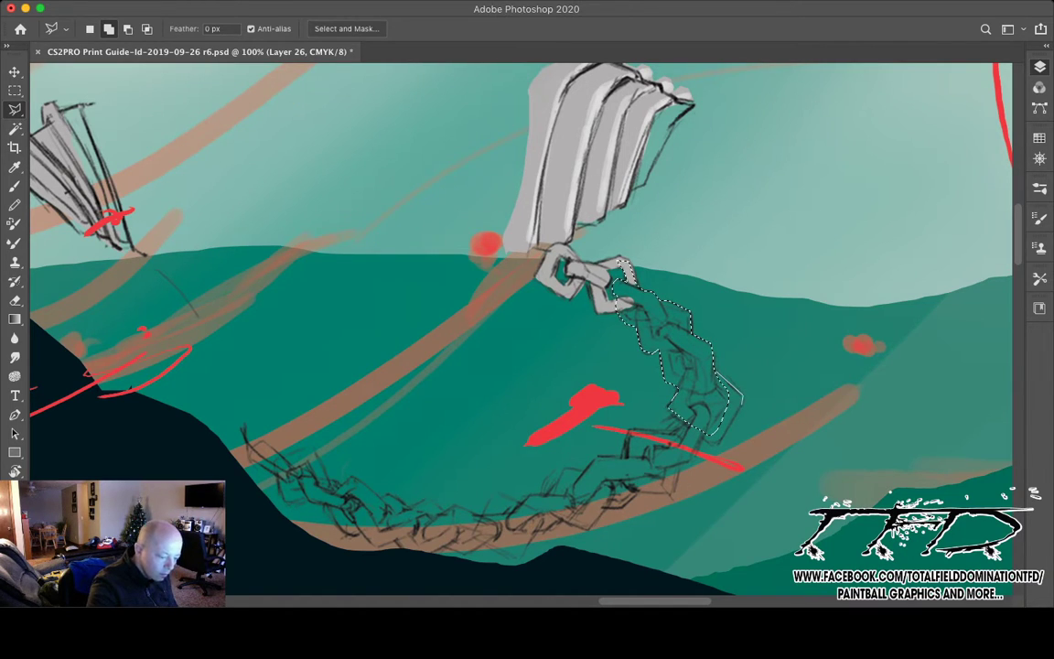
click(718, 442)
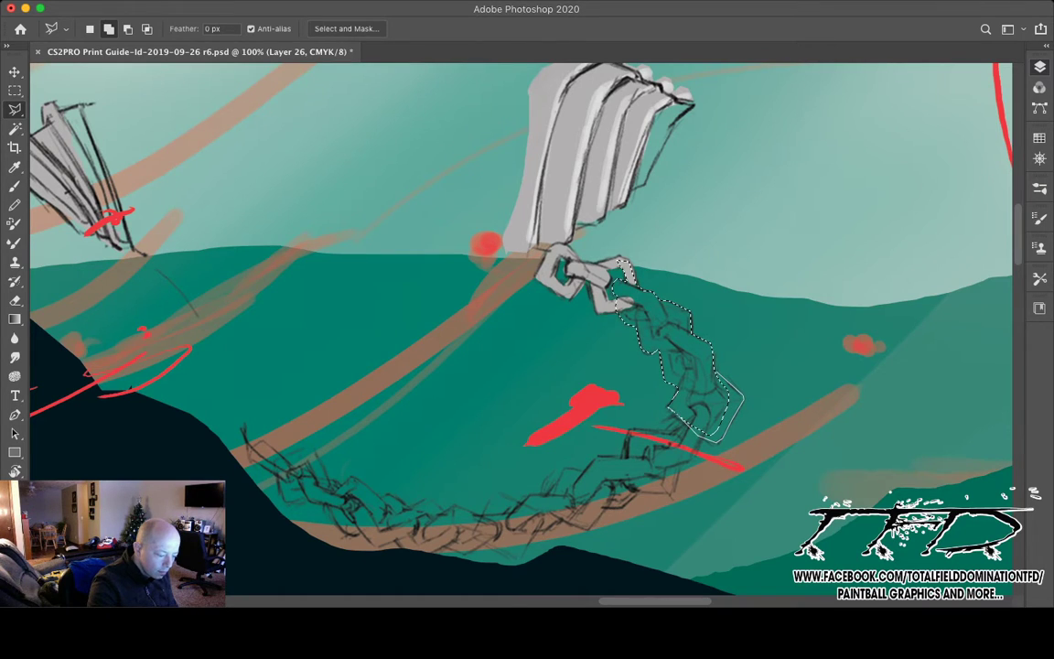
click(669, 407)
double_click(697, 387)
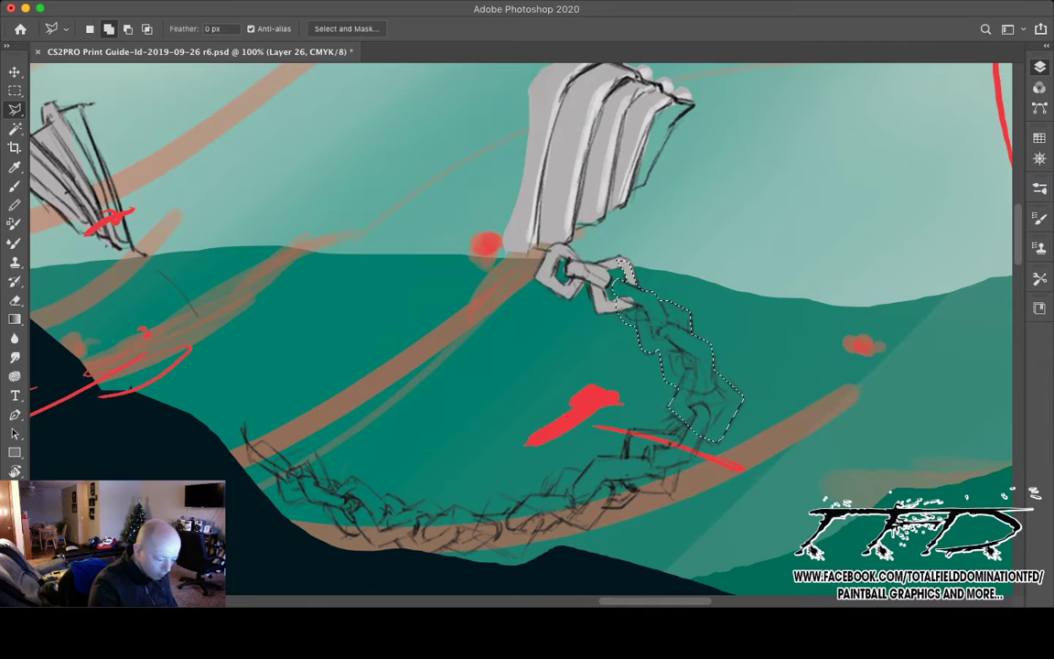
- Trace the lower edge of the remaining chain sketch from the bend to its far end at the rock, adding to the selection
shift+click(709, 421)
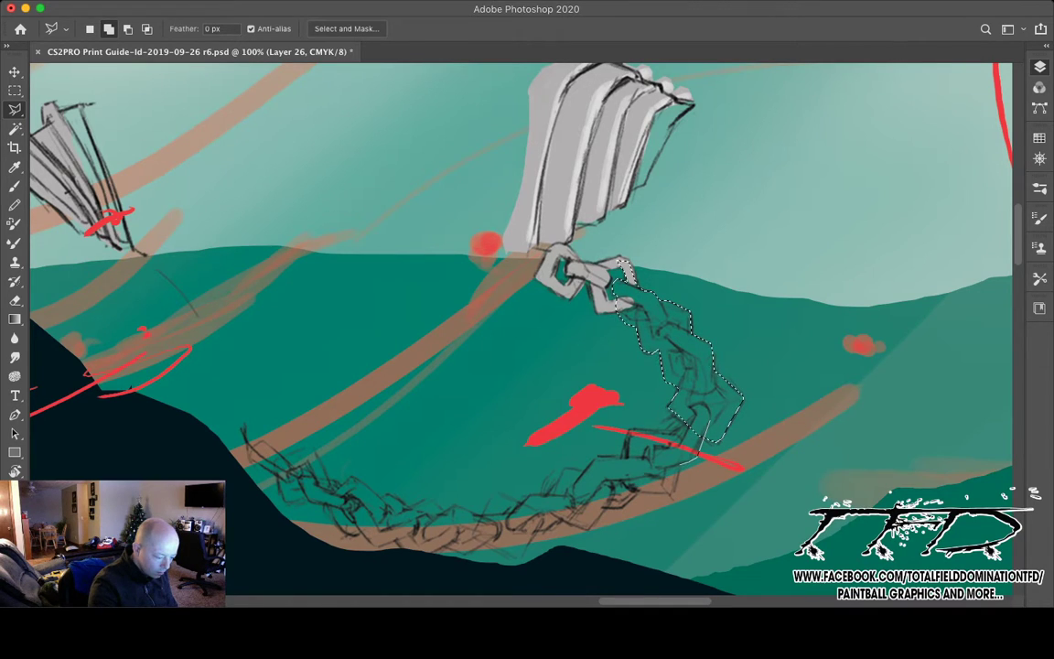
click(672, 491)
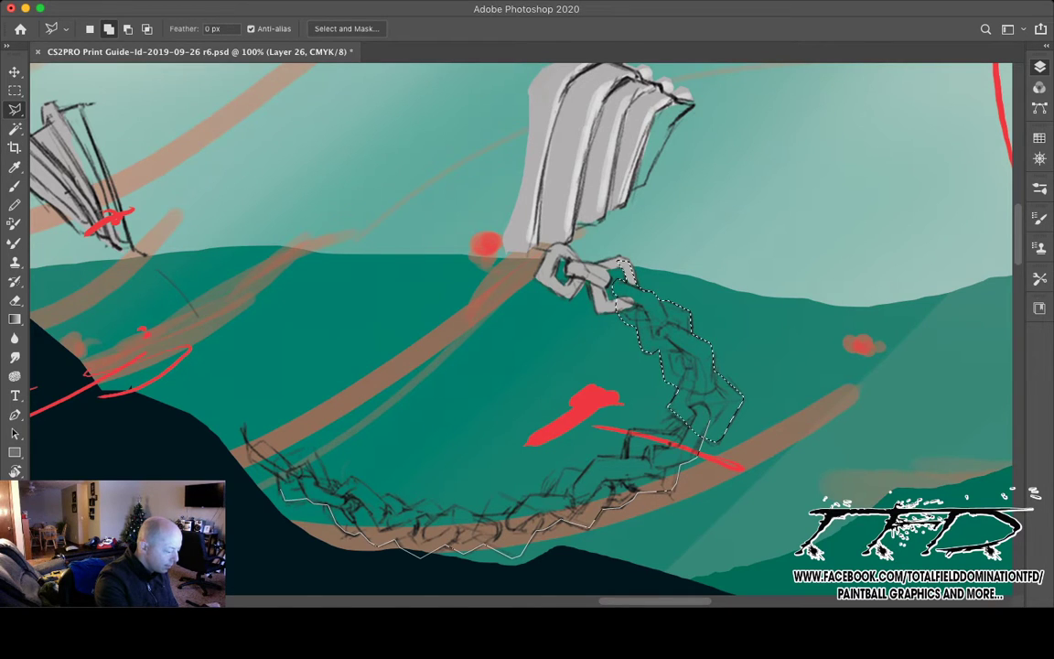
click(284, 499)
drag(276, 472, 343, 488)
scroll(522, 330, left, 5)
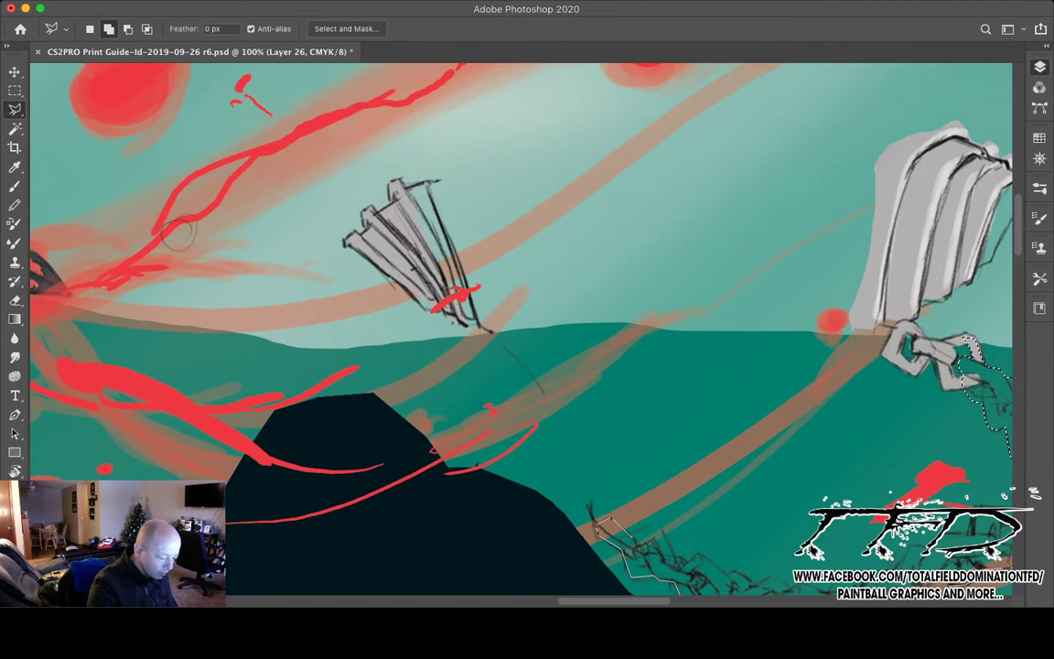
- Trace the upper edge of the lower chain sketch back to the bend and close the added selection
click(658, 523)
mouse_move(679, 566)
mouse_down()
mouse_move(640, 550)
mouse_move(500, 440)
mouse_up()
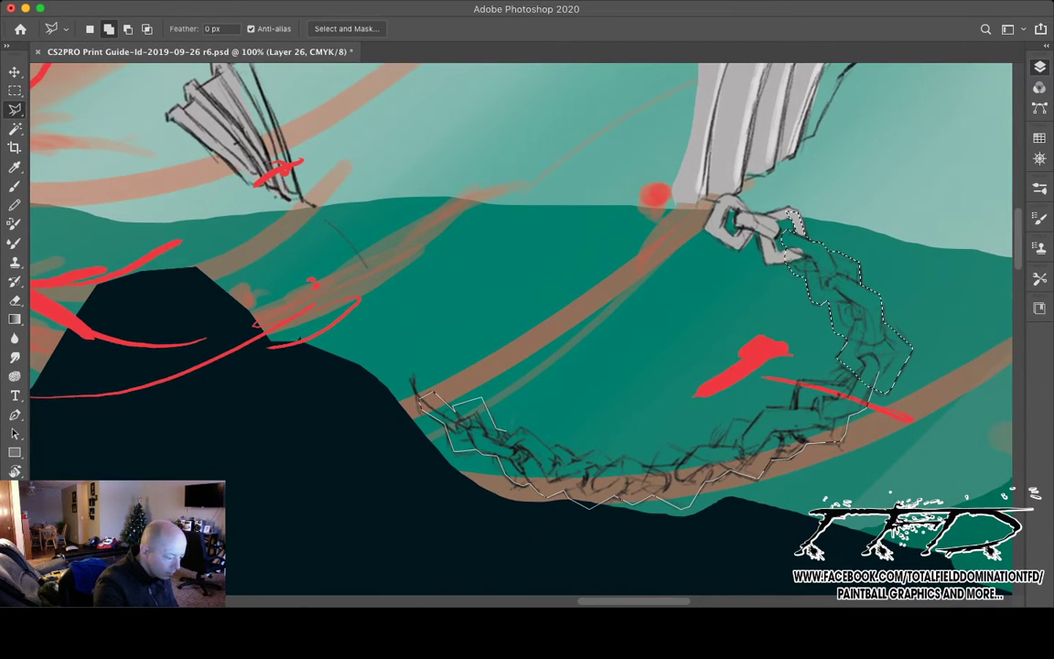
click(508, 437)
click(522, 427)
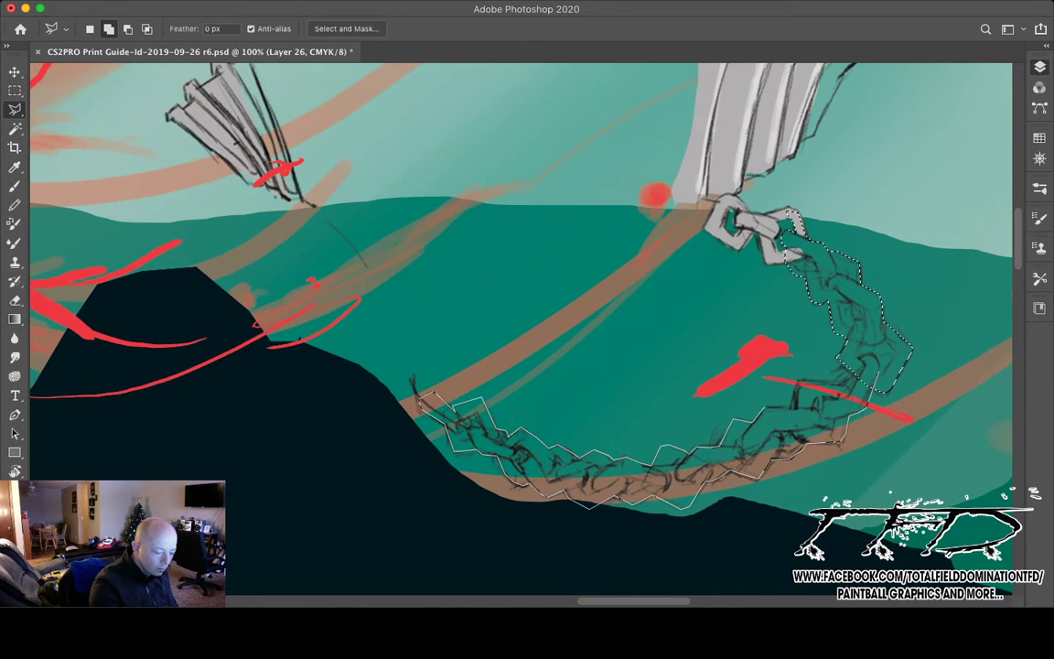
drag(800, 380, 576, 423)
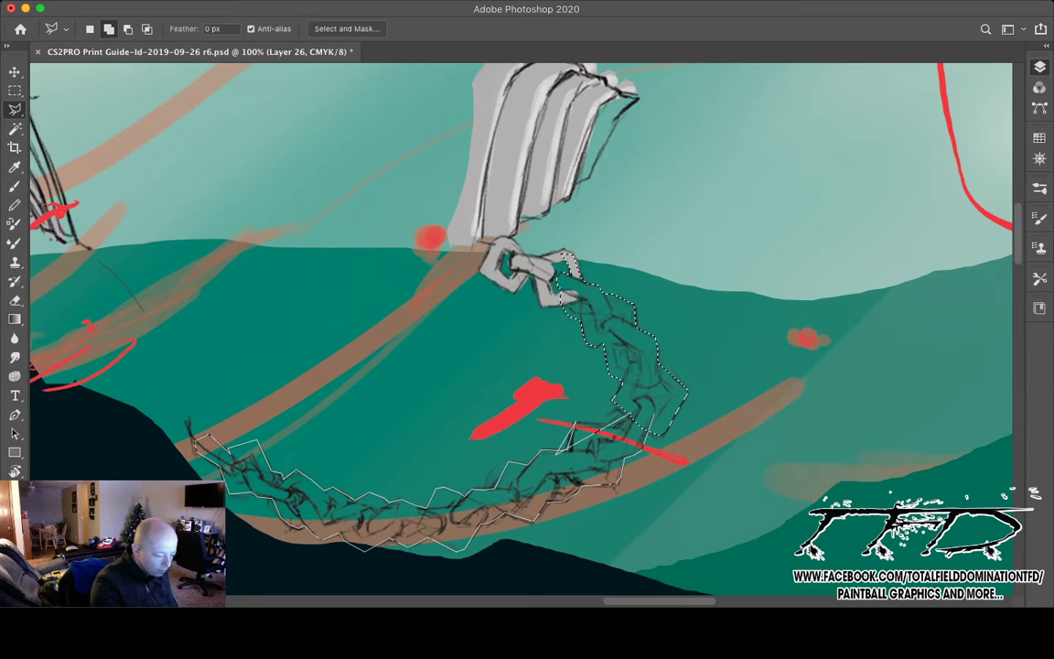
key(Return)
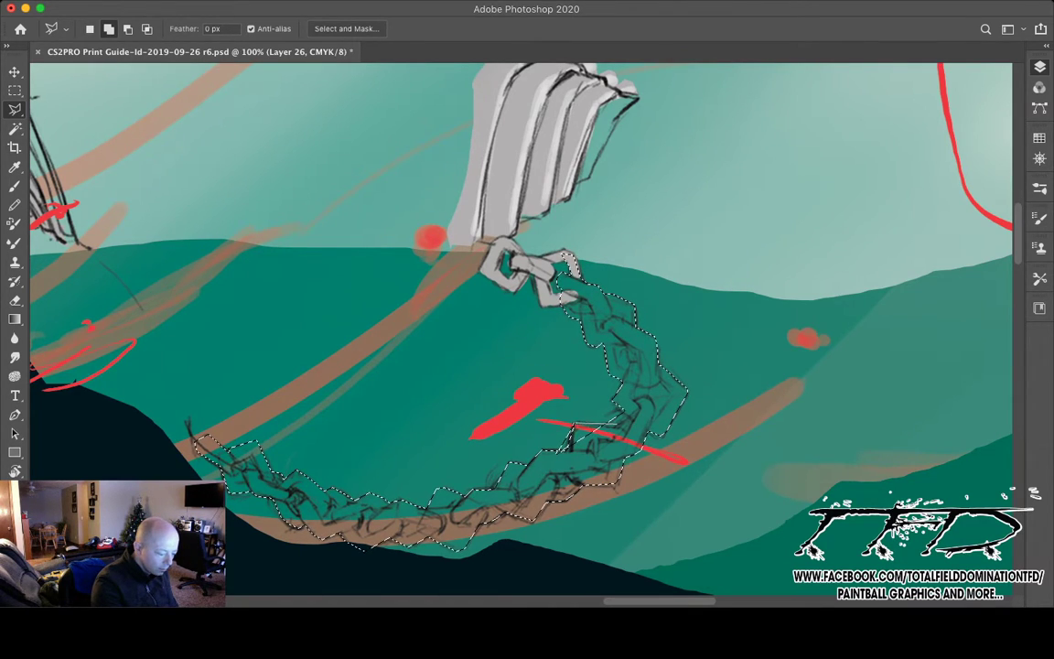
- Touch up the selection corner on the inner side of the chain's bend, deselect, and restore the chain selection
key(alt)
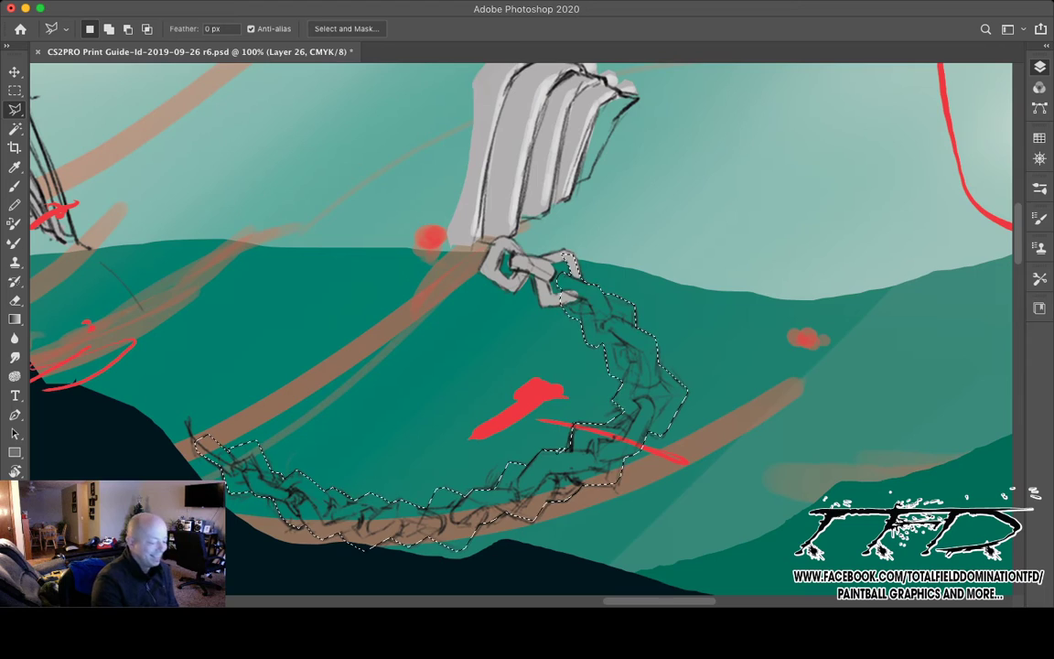
key(shift)
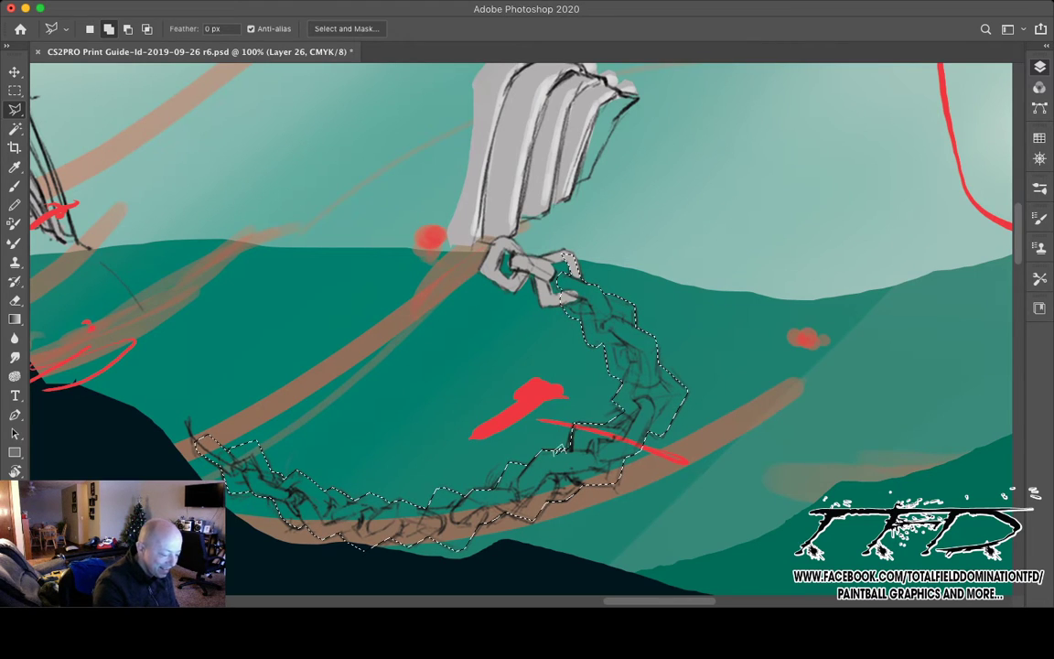
key(super+d)
key(super+shift+d)
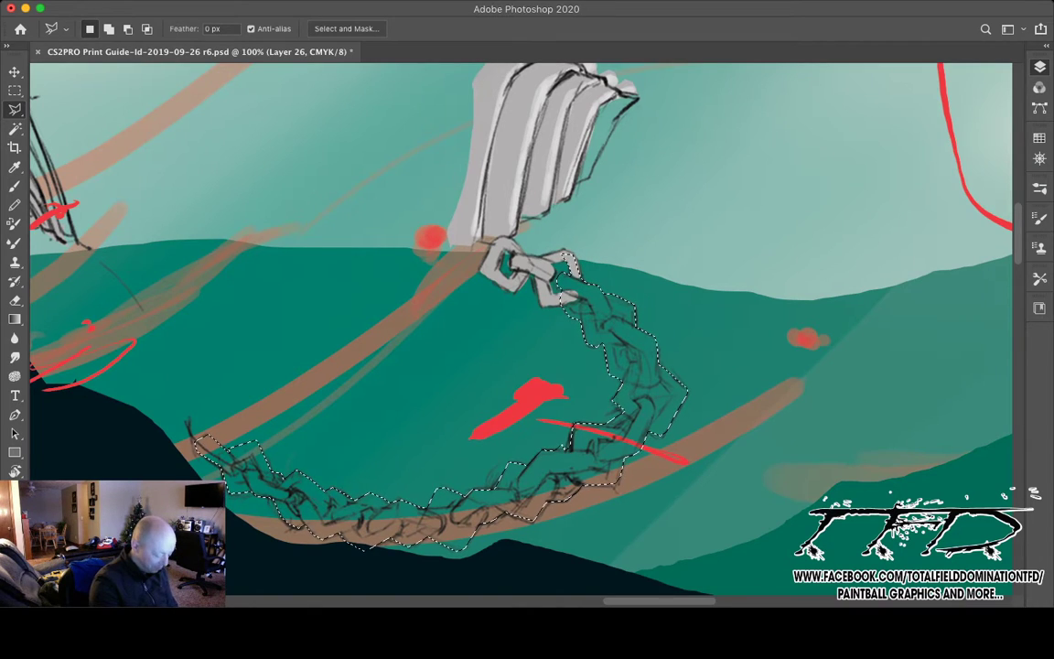
- Fill the selected remaining chain links with the cuff's light grey and deselect
key(alt)
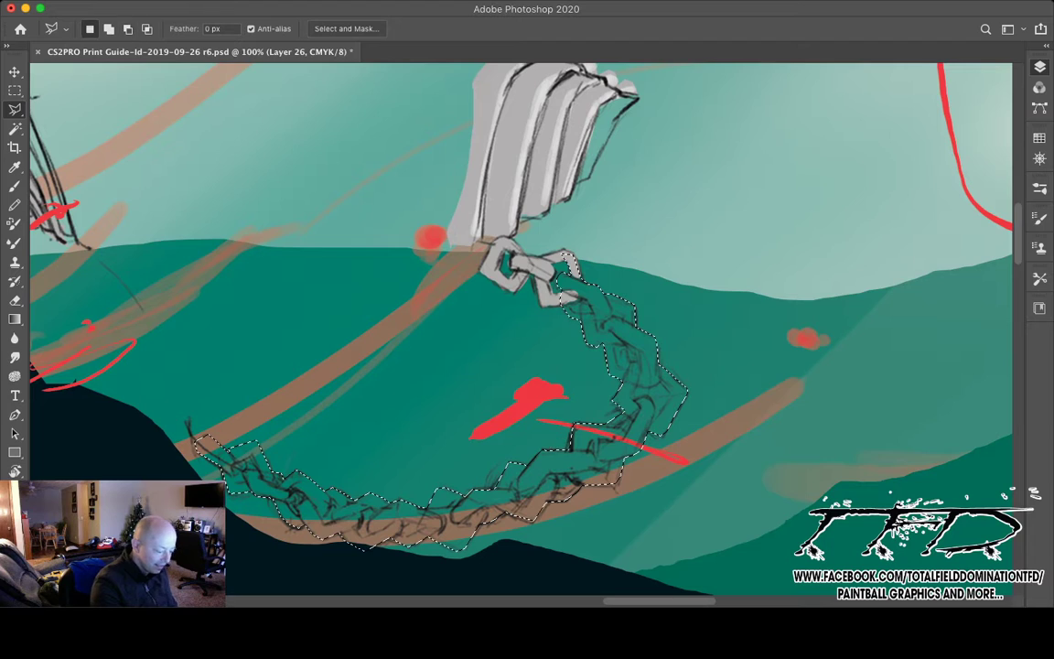
drag(556, 443, 679, 420)
scroll(522, 330, right, 5)
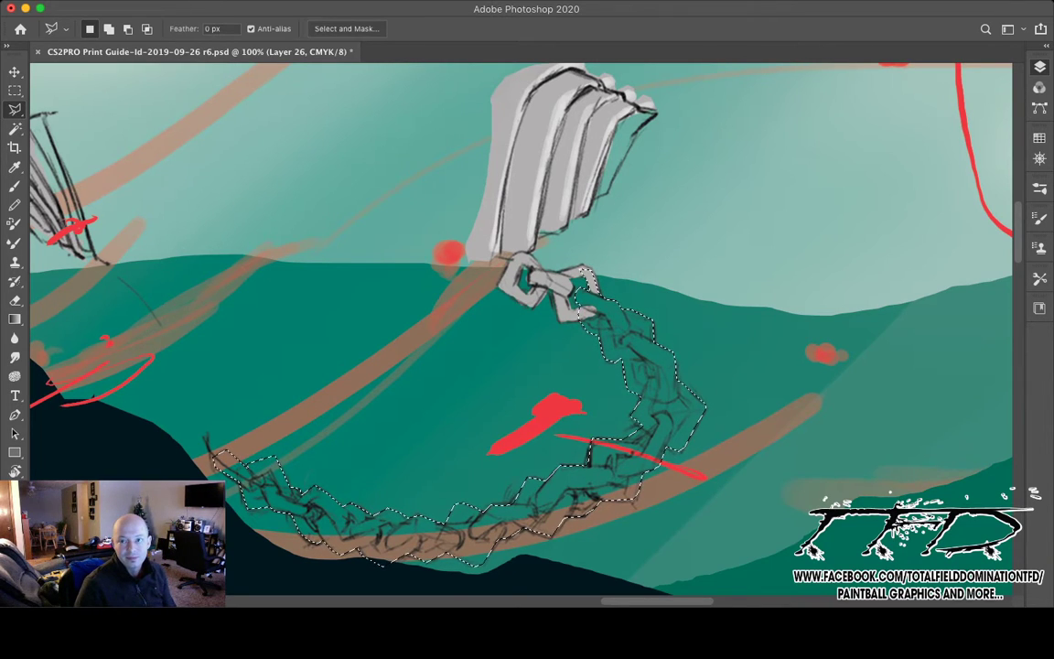
key(super+d)
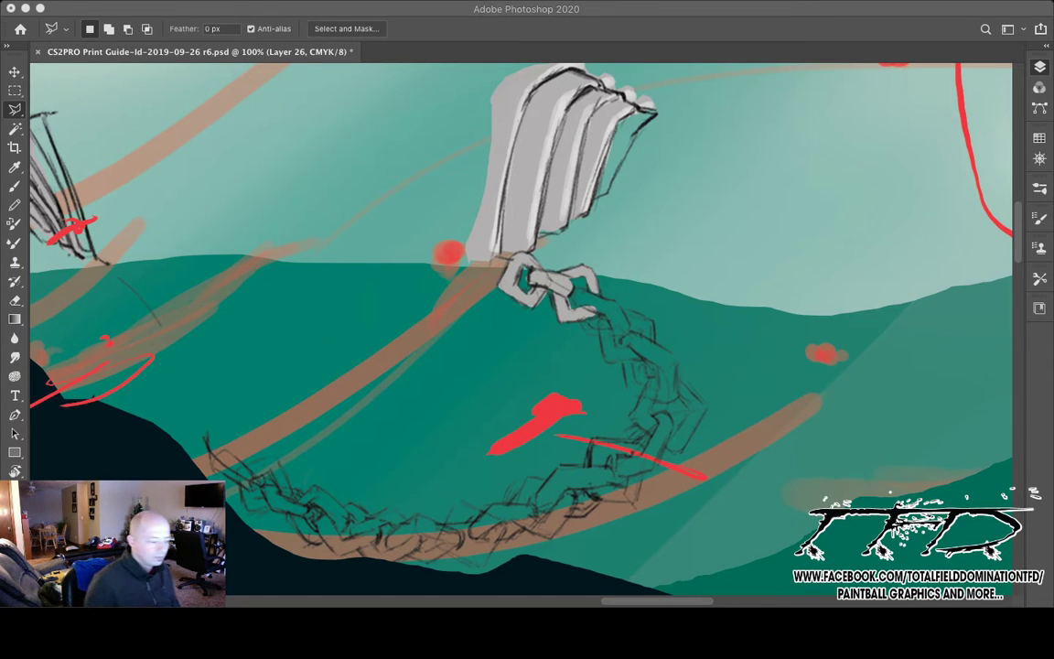
key(super+Tab)
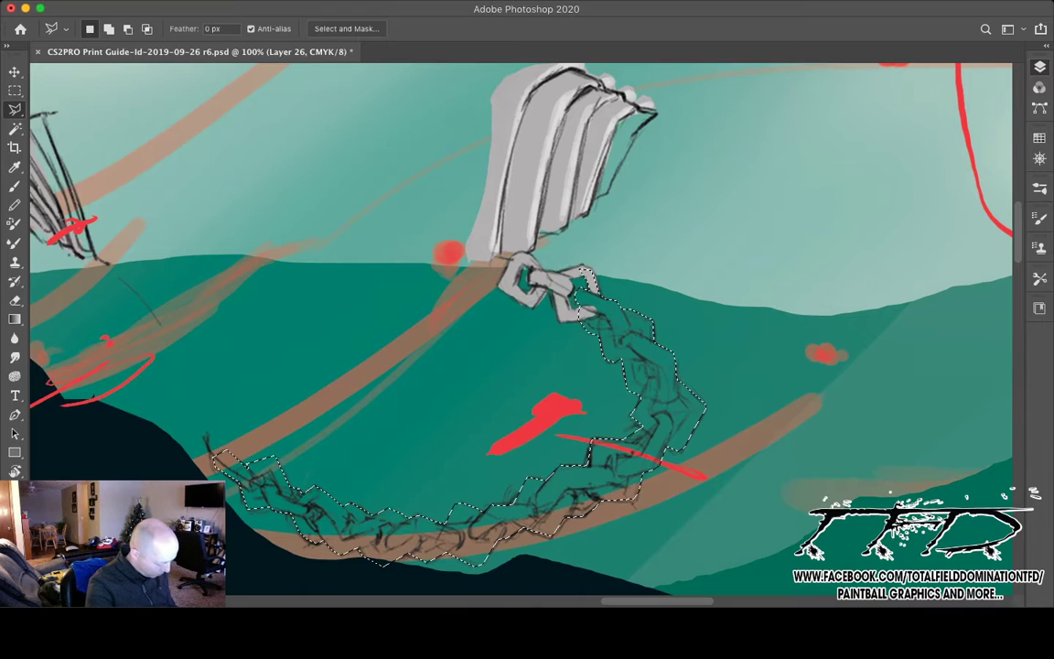
key(i)
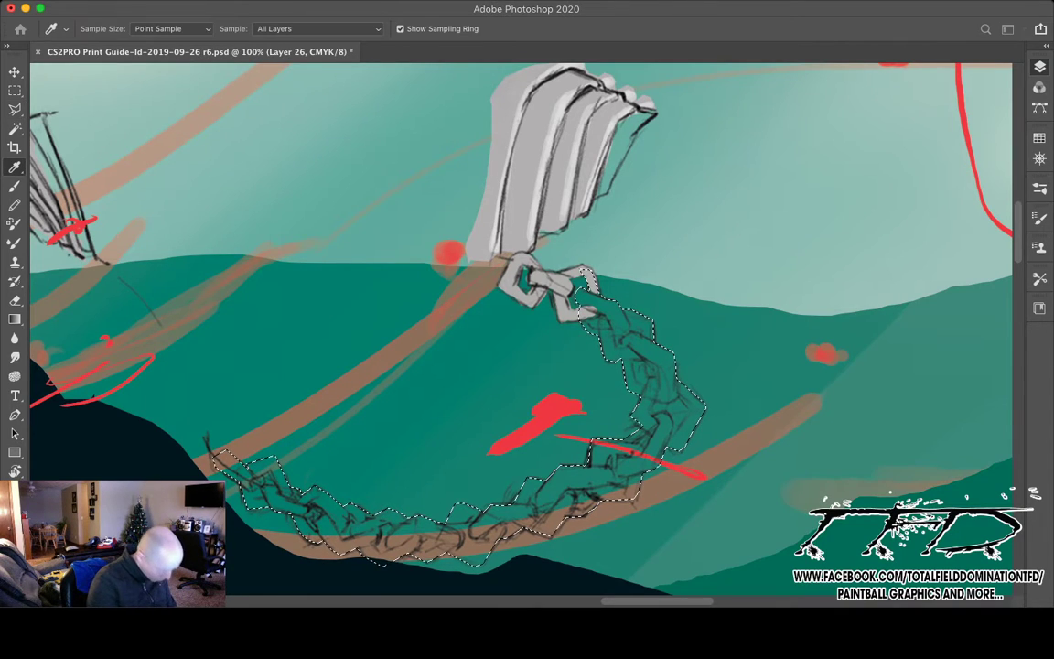
key(l)
key(alt+BackSpace)
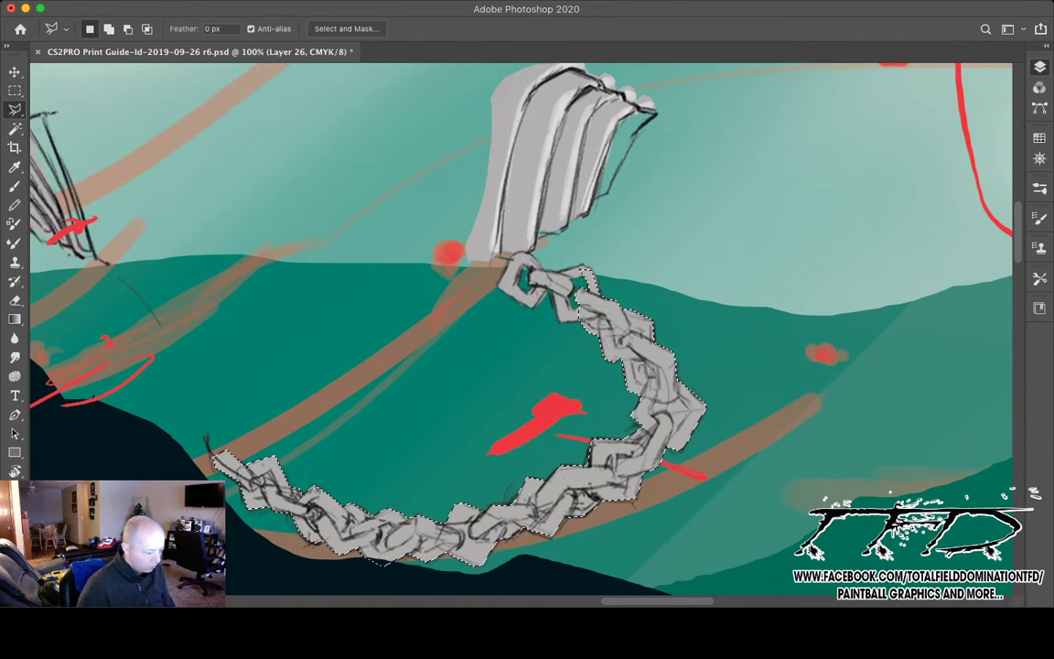
key(super+d)
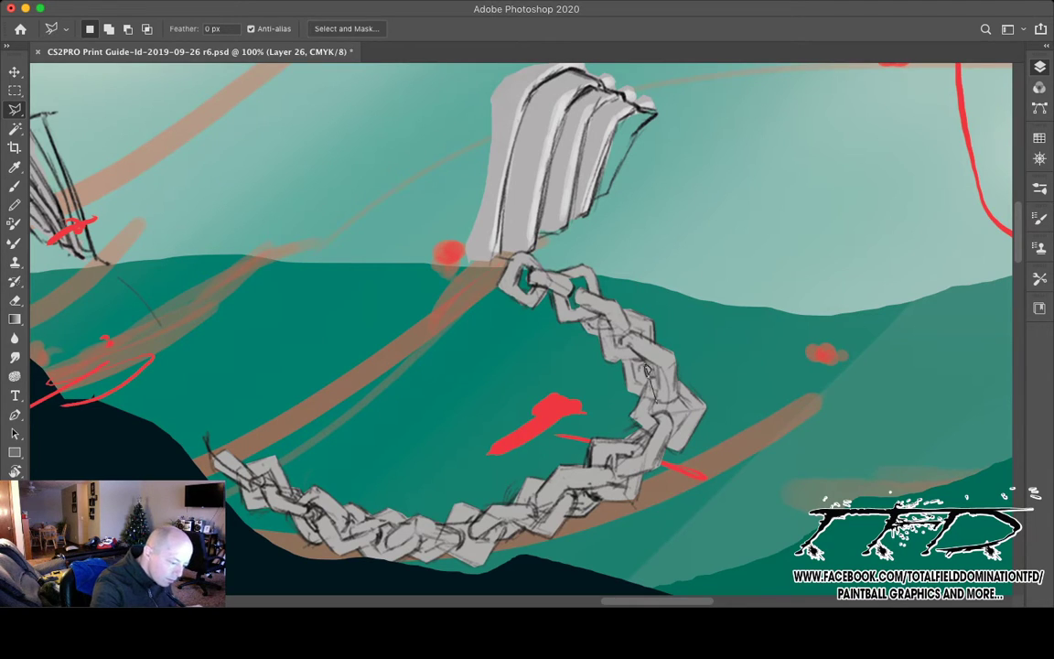
- Select the gaps inside the links around the chain's bend, cut them out of the grey fill, deselect, and save the document
key(shift)
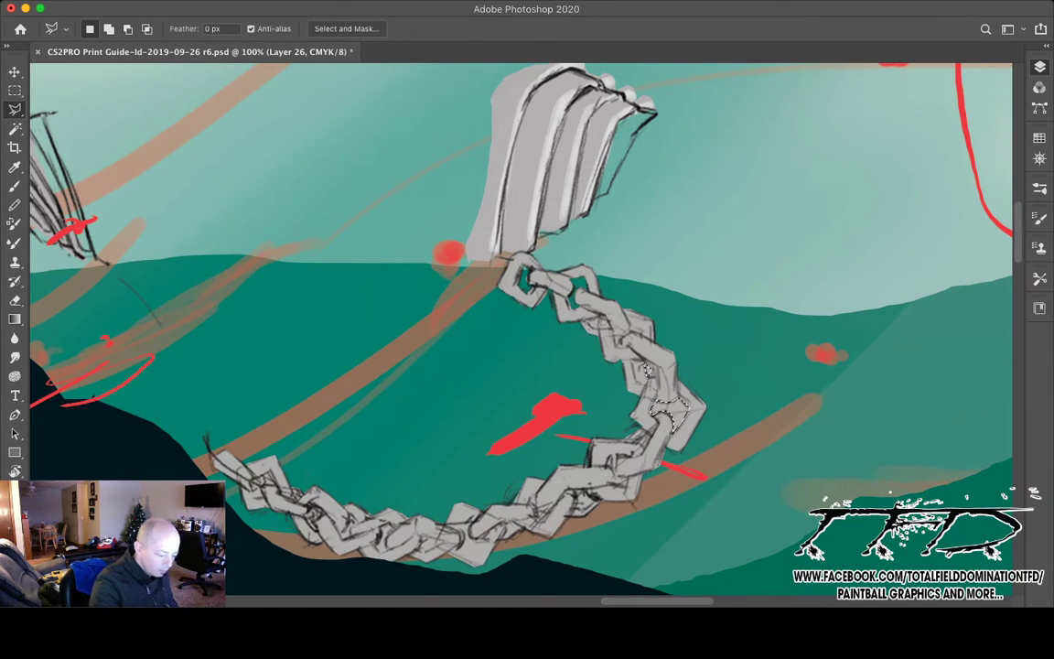
key(shift)
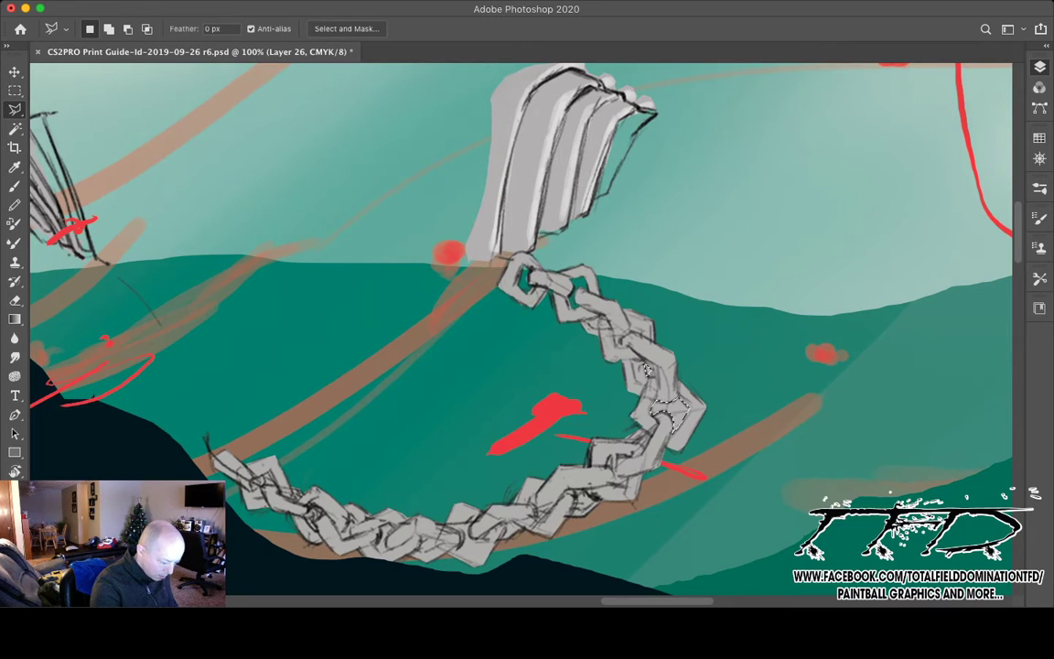
key(shift)
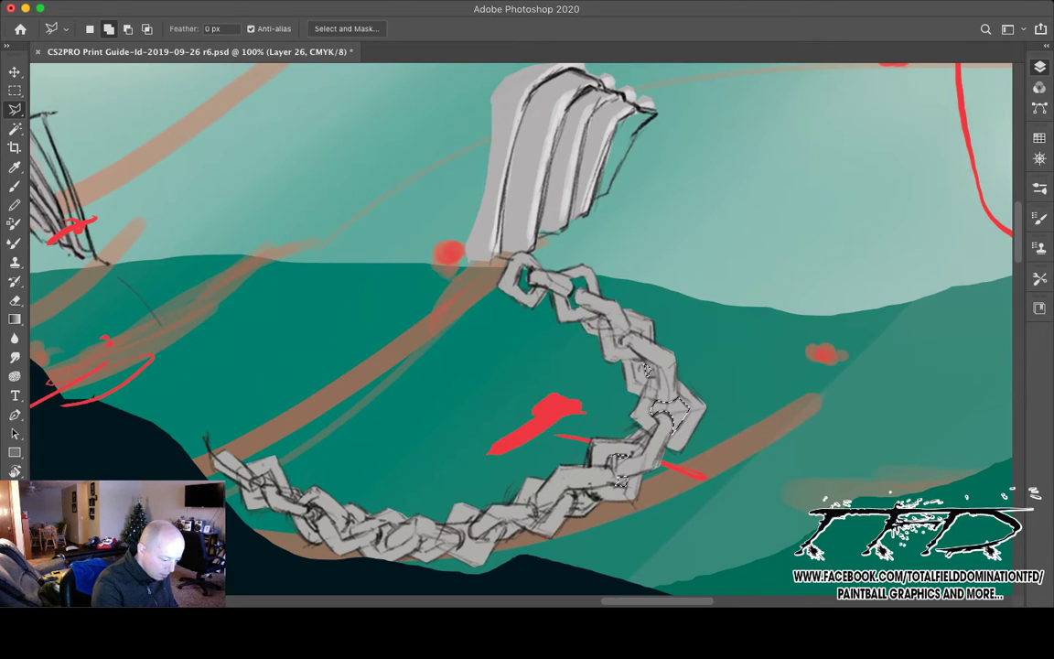
click(611, 461)
drag(646, 369, 716, 336)
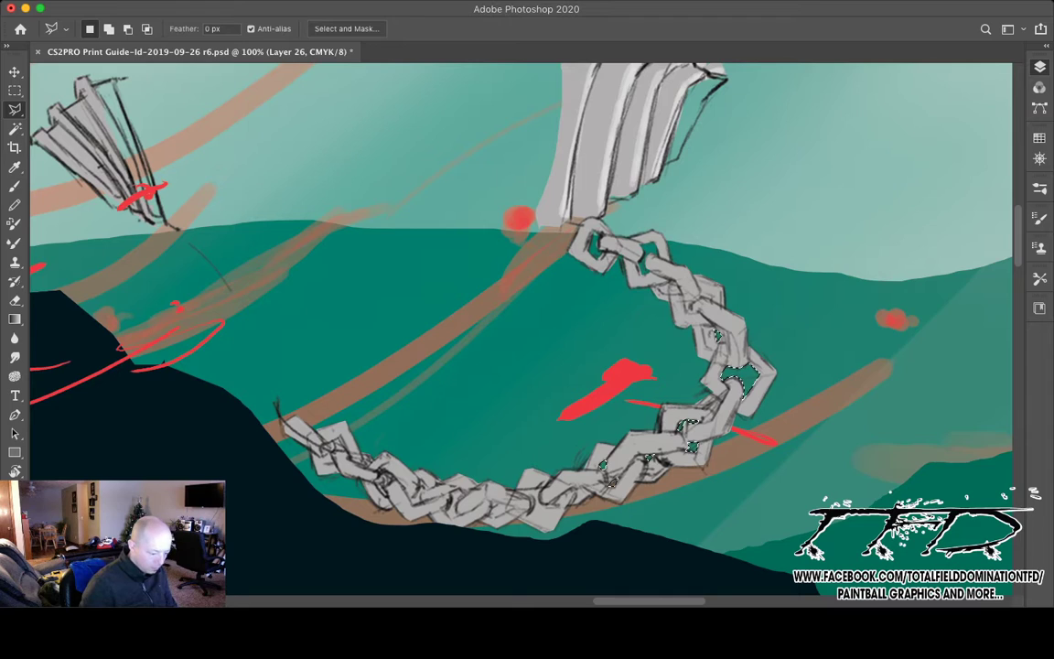
drag(522, 330, 622, 297)
key(super+s)
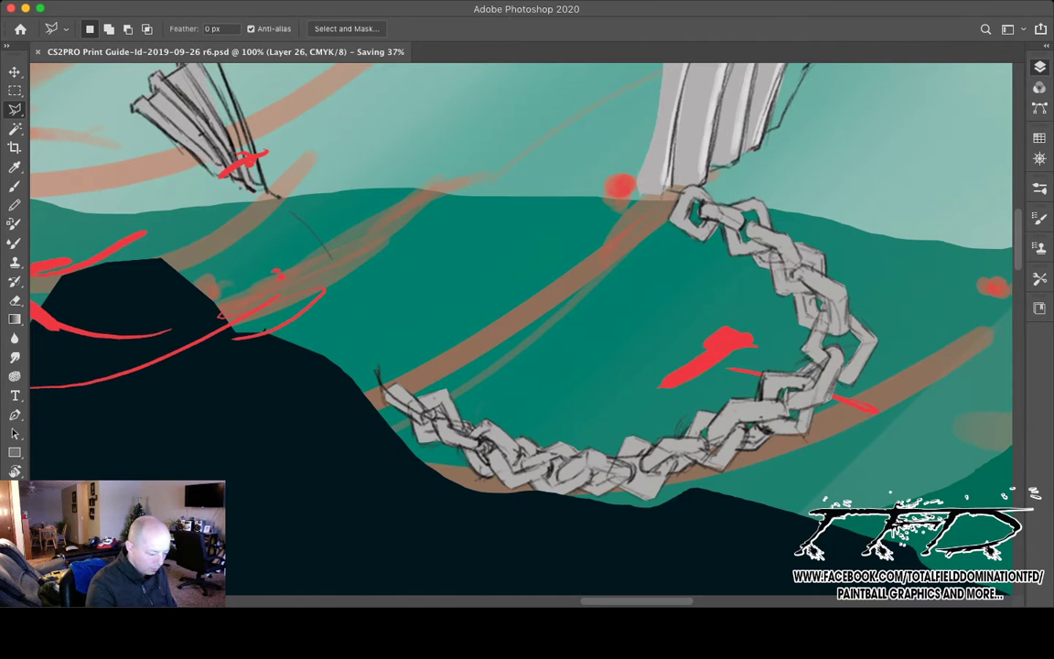
- Switch to a panel-free view of the canvas and make the shark monster's artwork visible behind the cuffs and chain
key(Tab)
drag(590, 329, 517, 383)
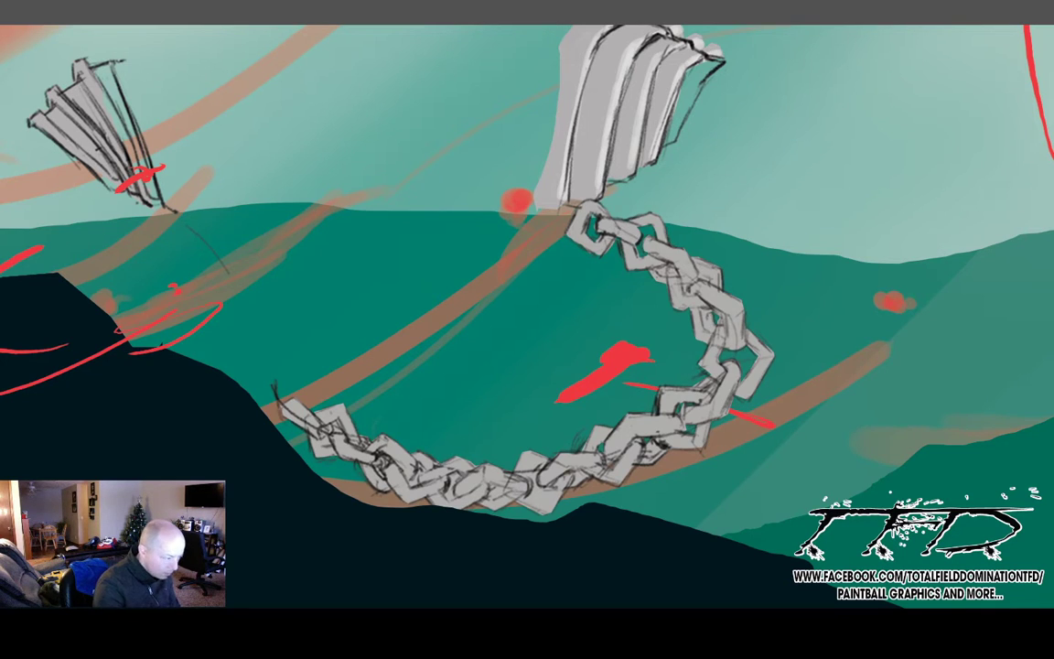
drag(527, 315, 599, 353)
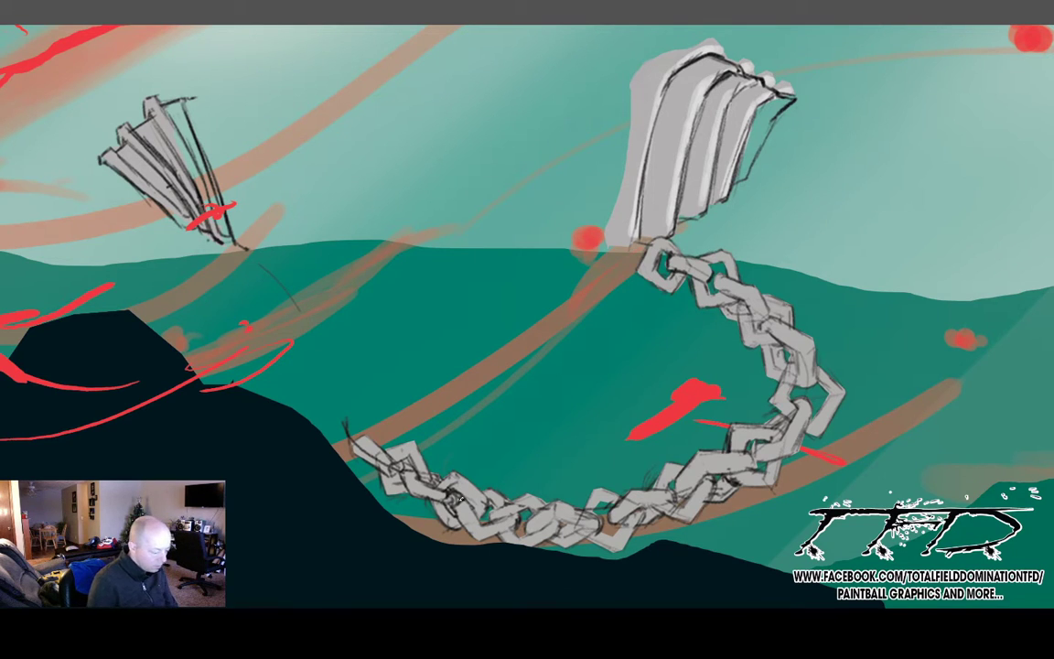
drag(461, 500, 577, 503)
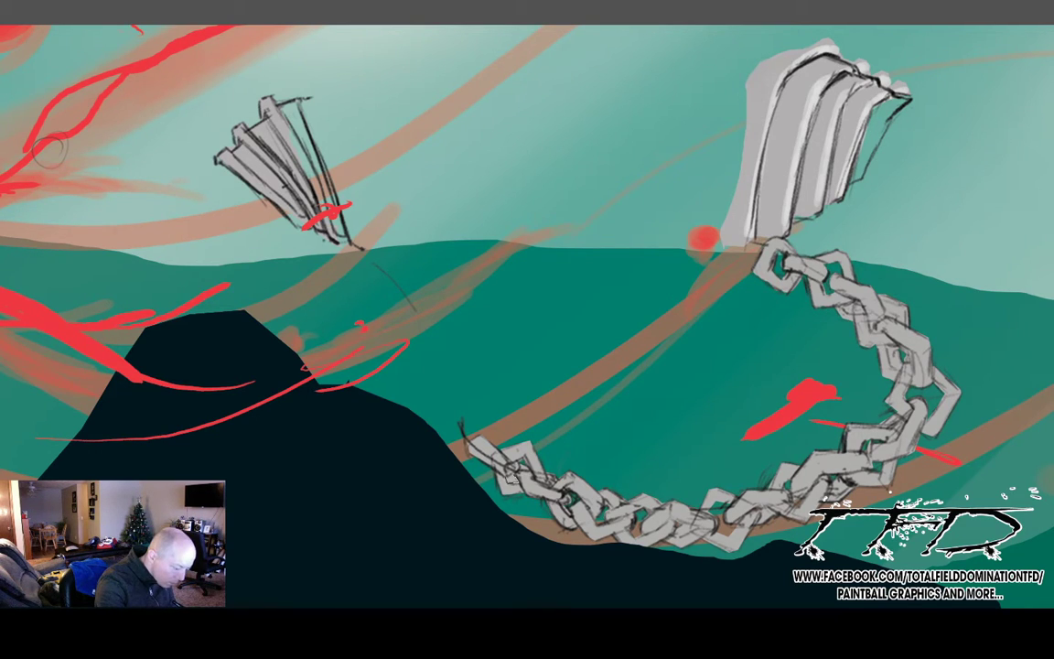
drag(513, 476, 510, 414)
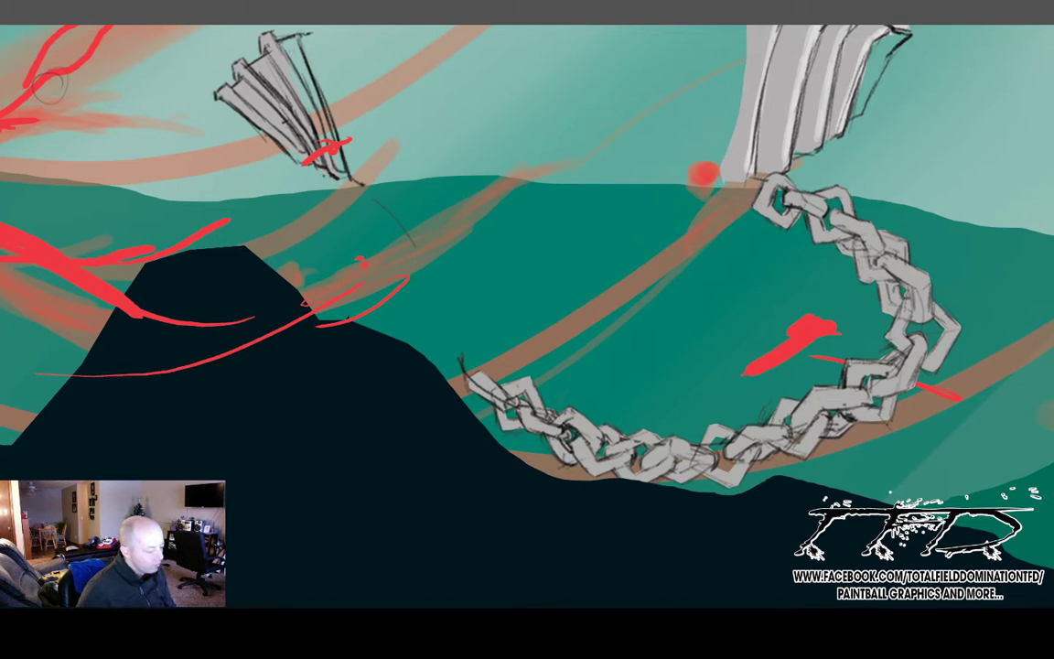
mouse_move(549, 274)
mouse_down()
mouse_move(342, 329)
mouse_move(237, 318)
mouse_move(282, 381)
mouse_move(354, 380)
mouse_up()
key(ctrl+comma)
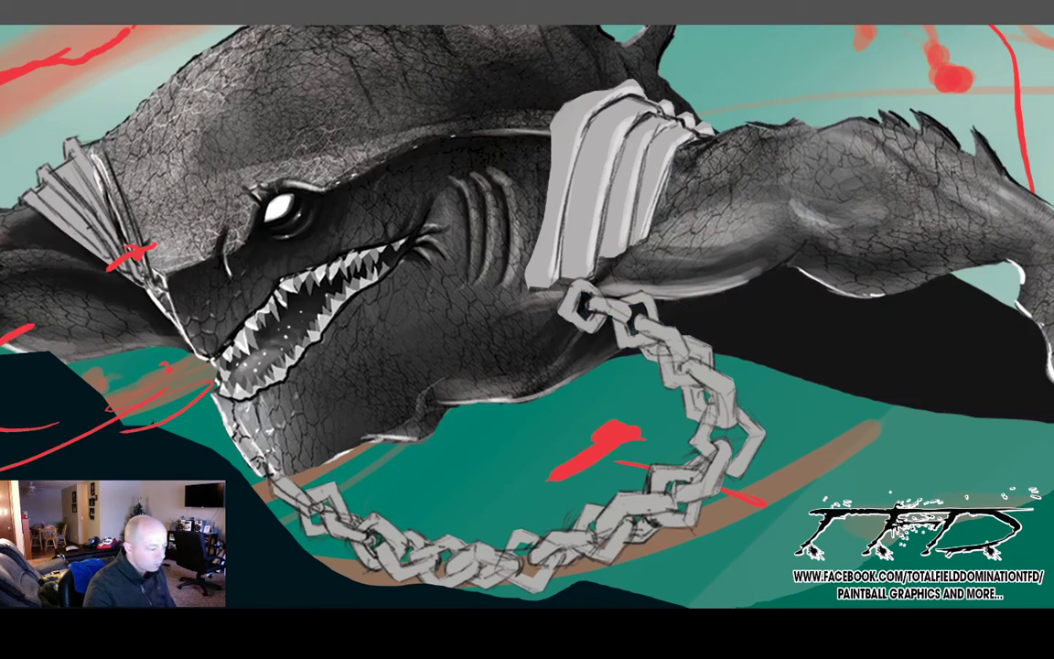
- Examine the monster's cuffs and chain up close and against the full composition with the diver, rocks and colour swatches
drag(366, 274, 609, 249)
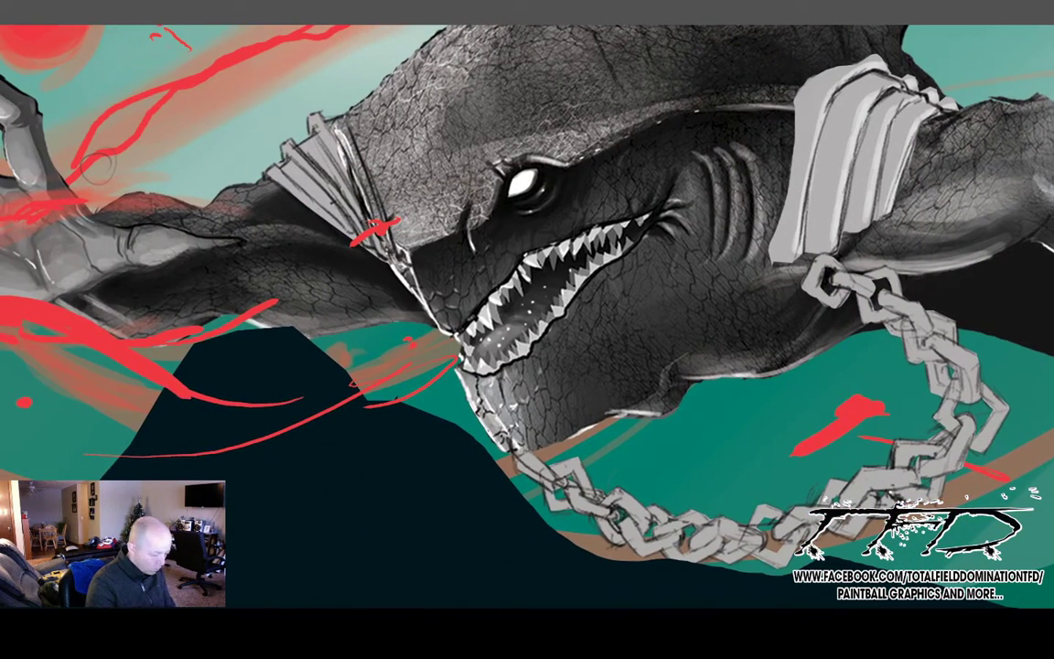
key(ctrl+minus)
key(ctrl+minus)
drag(549, 274, 384, 299)
mouse_move(549, 274)
mouse_down()
mouse_move(533, 309)
mouse_move(429, 308)
mouse_move(489, 341)
mouse_move(655, 308)
mouse_move(657, 287)
mouse_up()
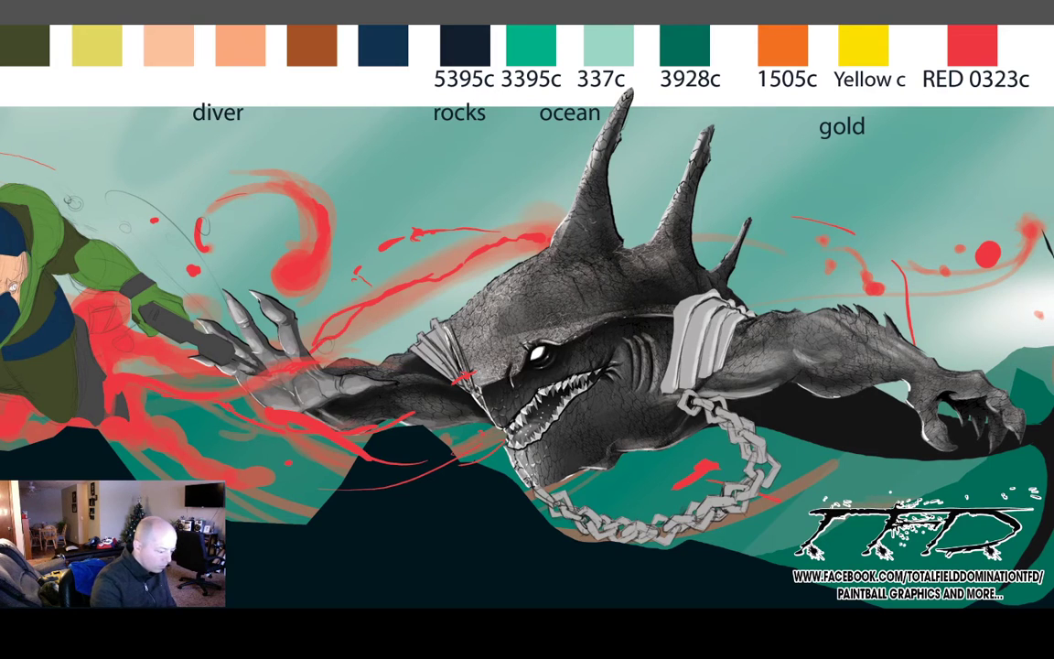
mouse_move(635, 343)
mouse_down()
mouse_move(645, 372)
mouse_move(676, 382)
mouse_up()
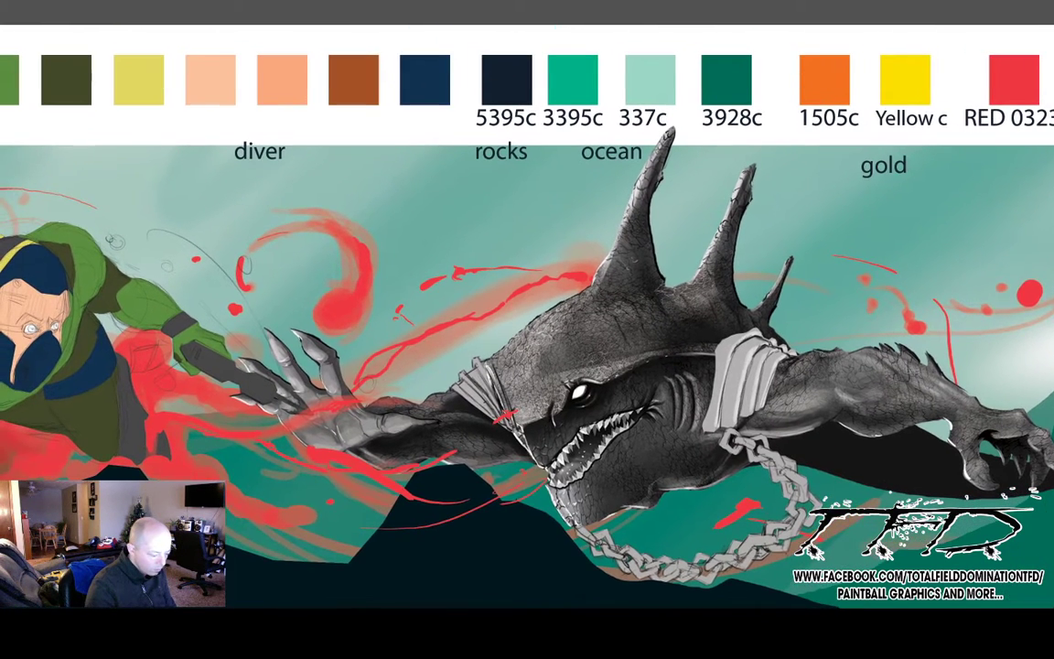
scroll(573, 513, up, 2)
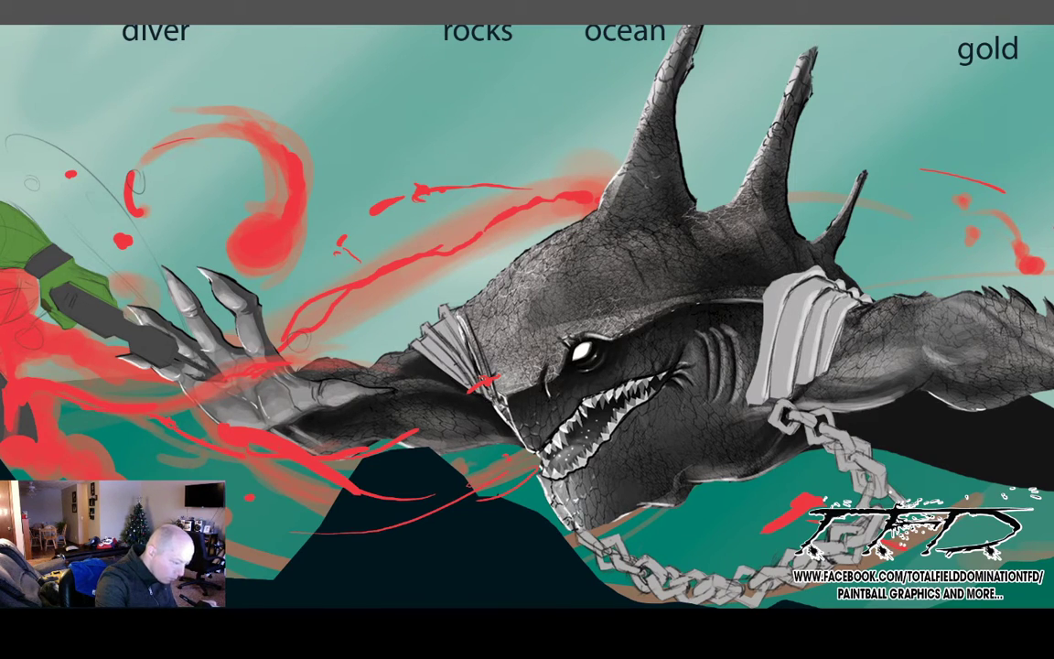
drag(527, 316, 231, 367)
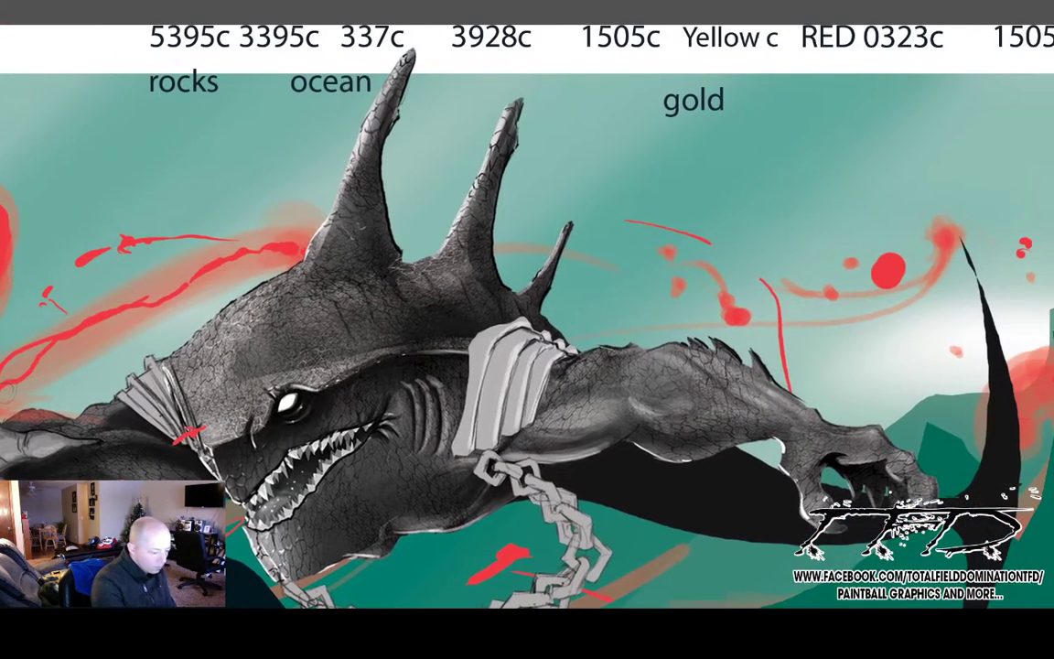
mouse_move(7, 393)
mouse_down()
mouse_move(42, 251)
mouse_move(295, 292)
mouse_up()
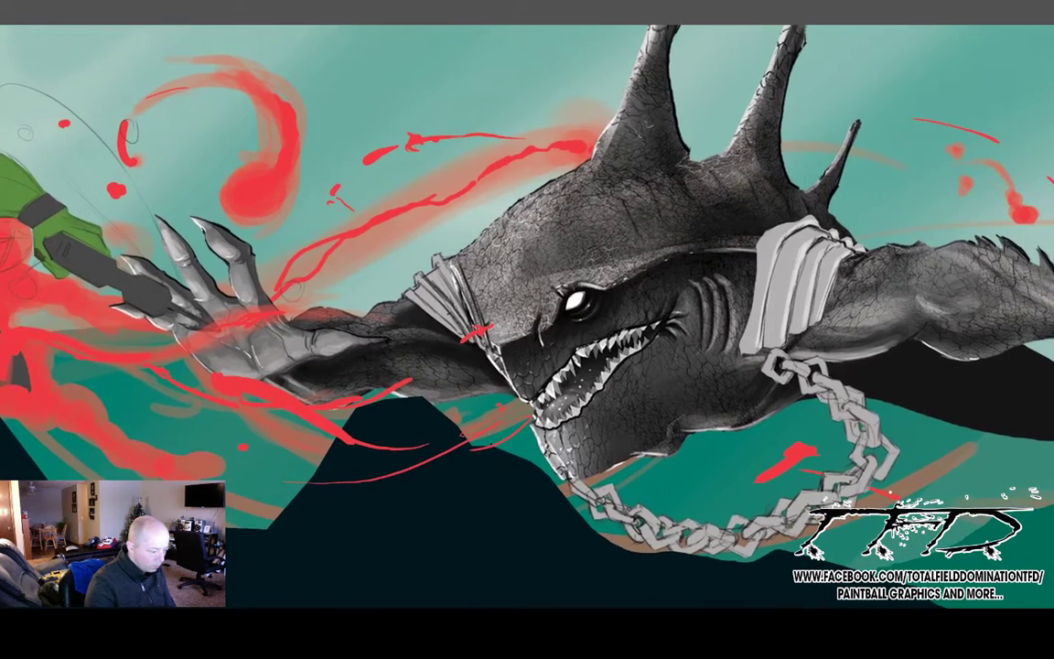
key(ctrl+minus)
key(ctrl+minus)
drag(527, 366, 416, 345)
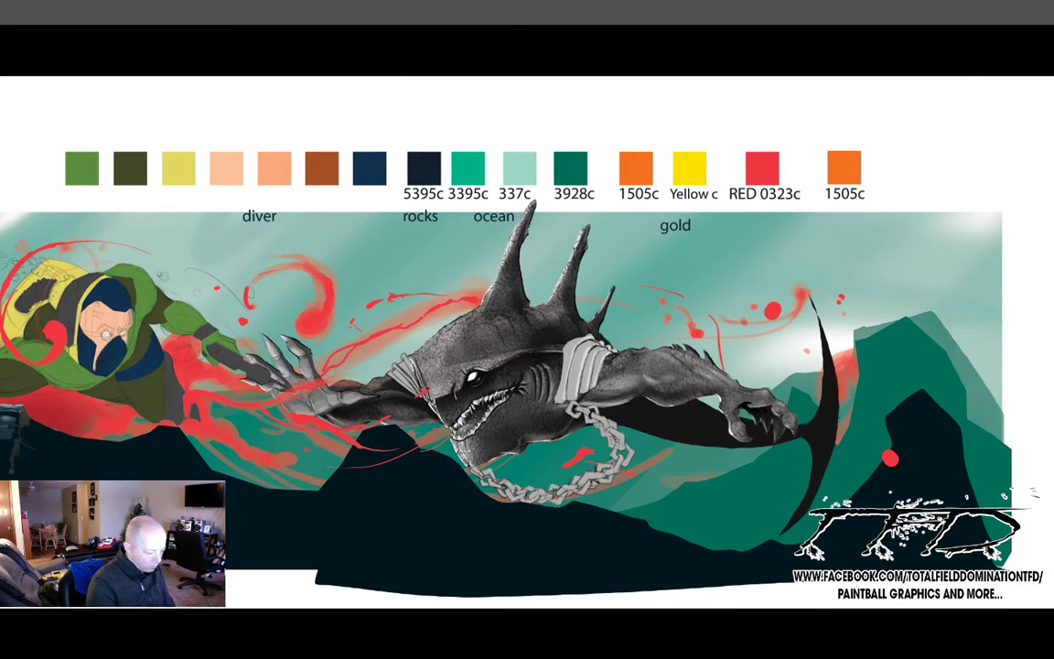
drag(527, 366, 437, 368)
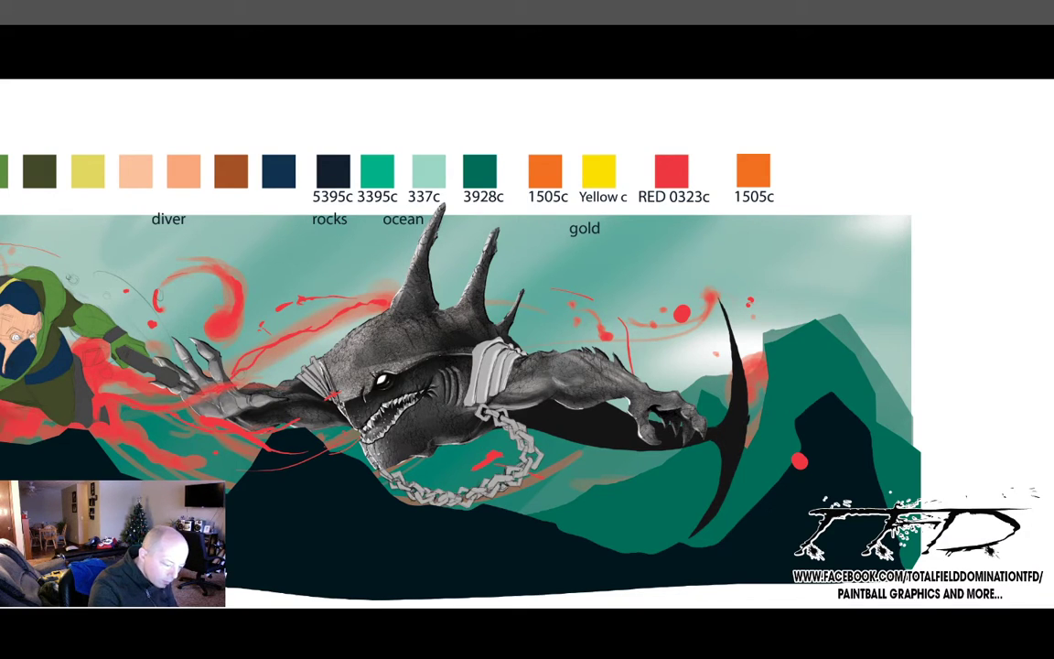
drag(527, 343, 667, 216)
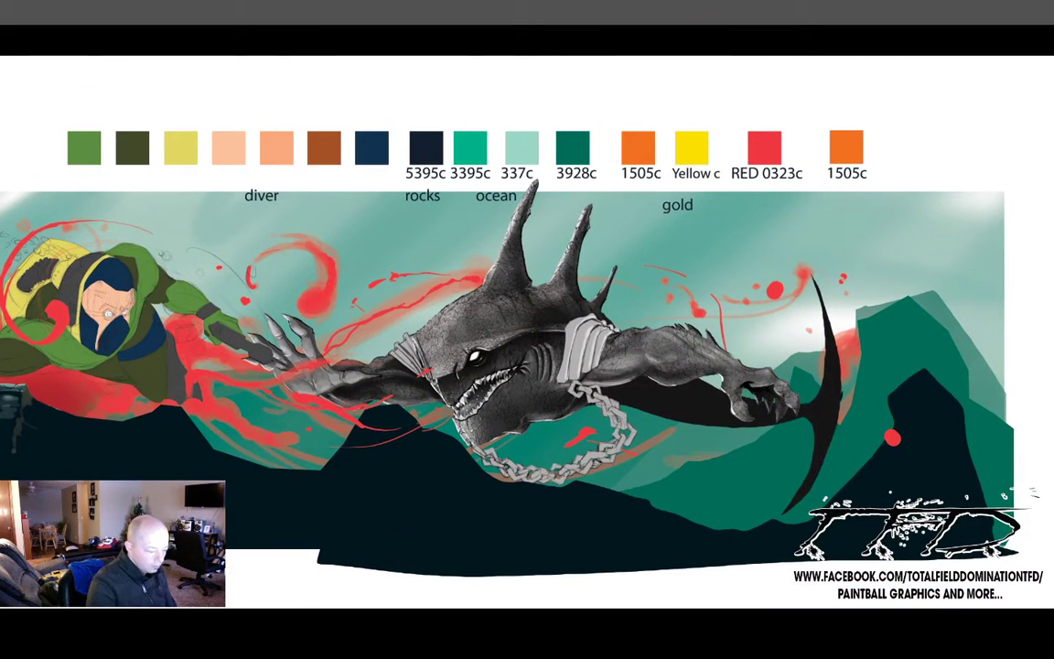
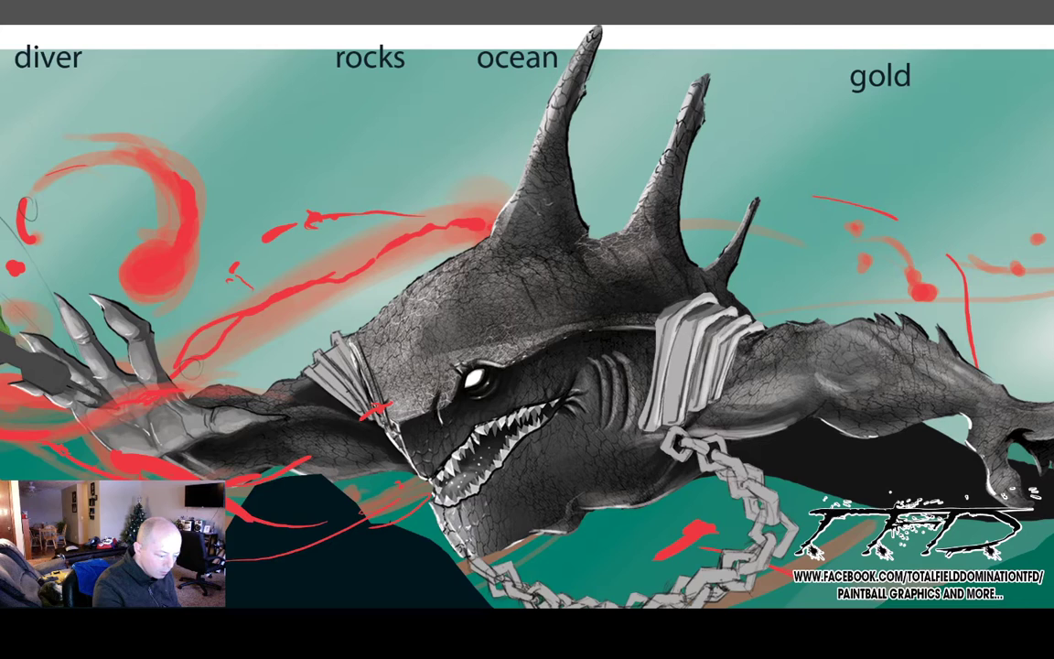
- Paint darker grey shading on the broad front band of the monster's arm cuff
drag(618, 288, 607, 329)
drag(616, 312, 612, 341)
drag(622, 306, 613, 338)
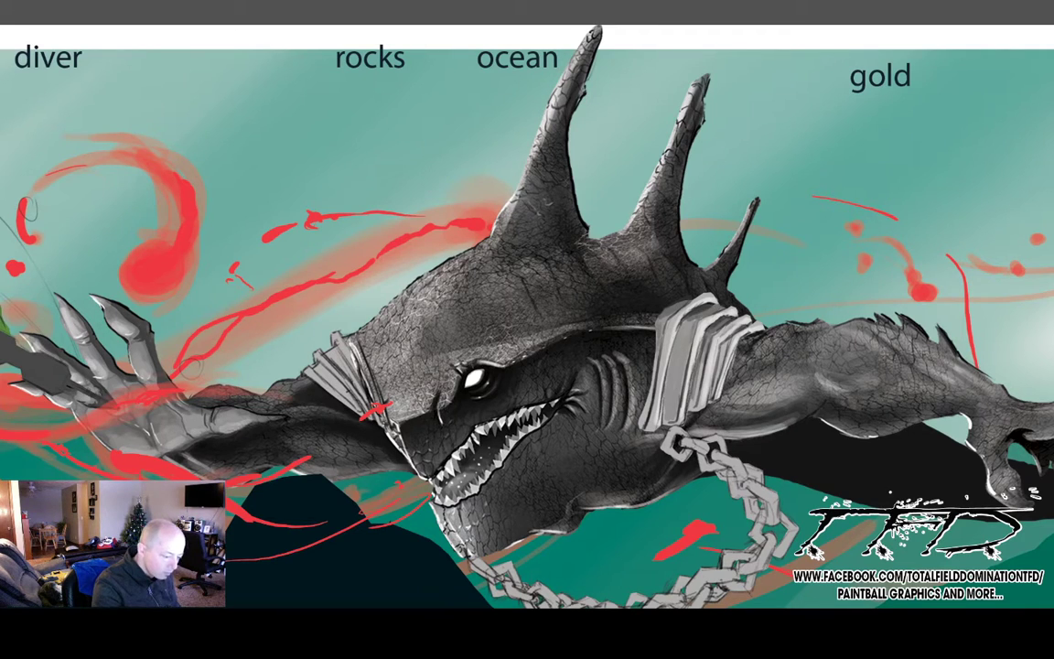
- Restore the selection around the cuffs and chain and deepen the shading between the arm cuff's folds
scroll(527, 316, up, 3)
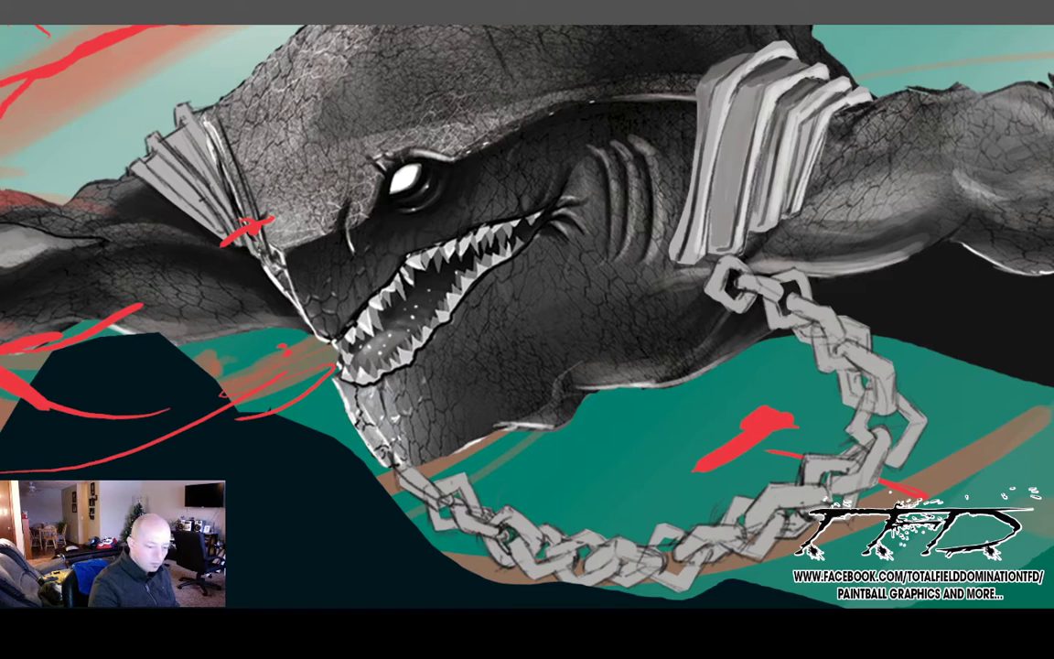
drag(527, 316, 496, 518)
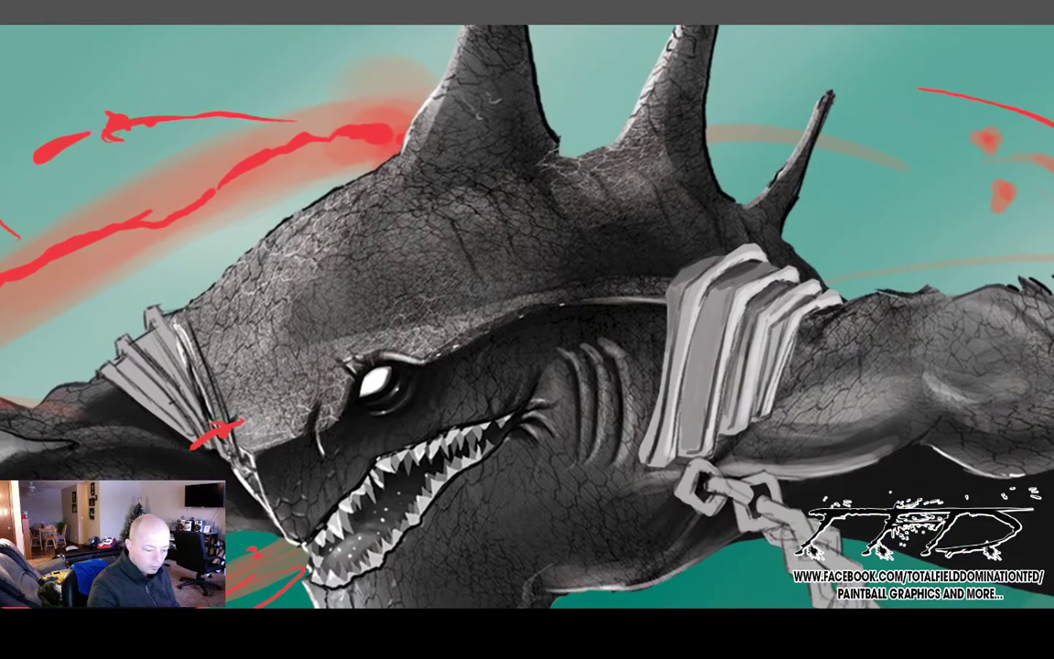
key(ctrl+shift+d)
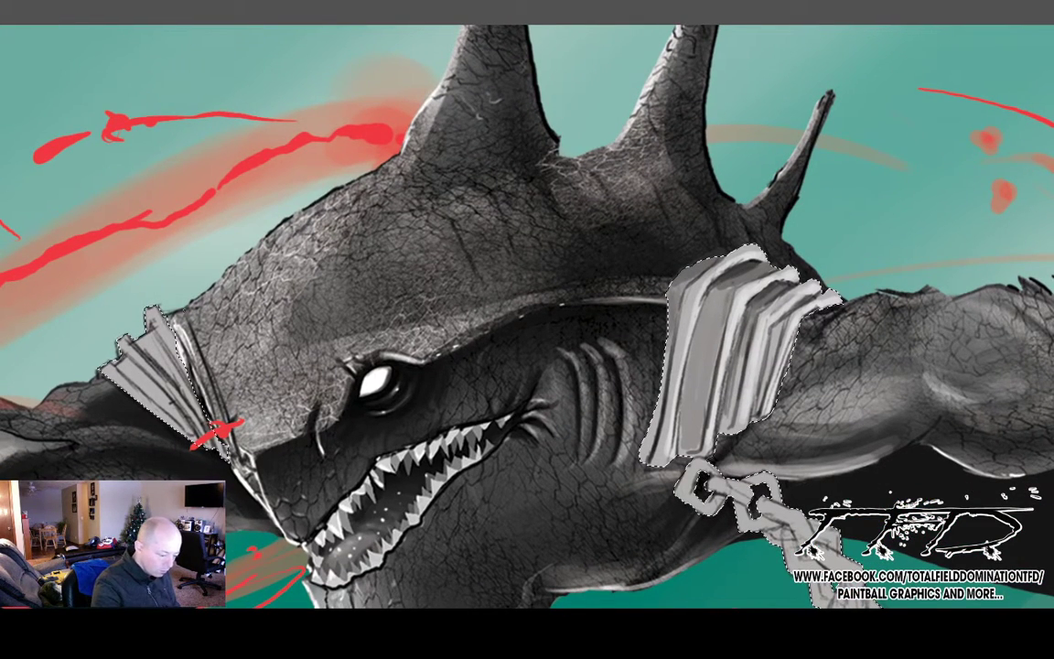
key(ctrl+d)
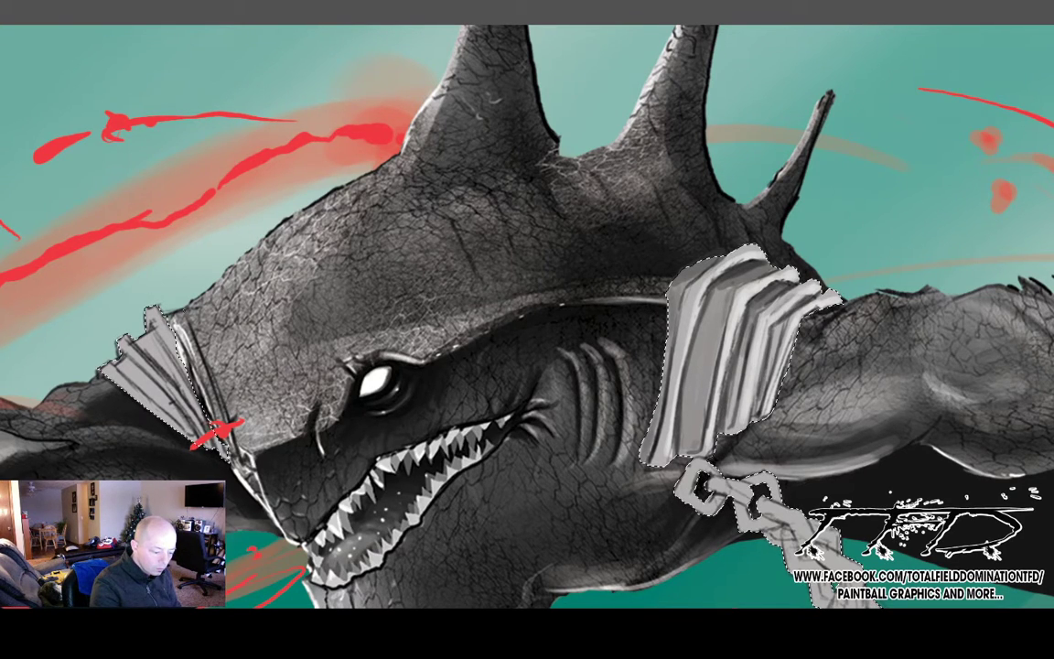
scroll(702, 400, down, 5)
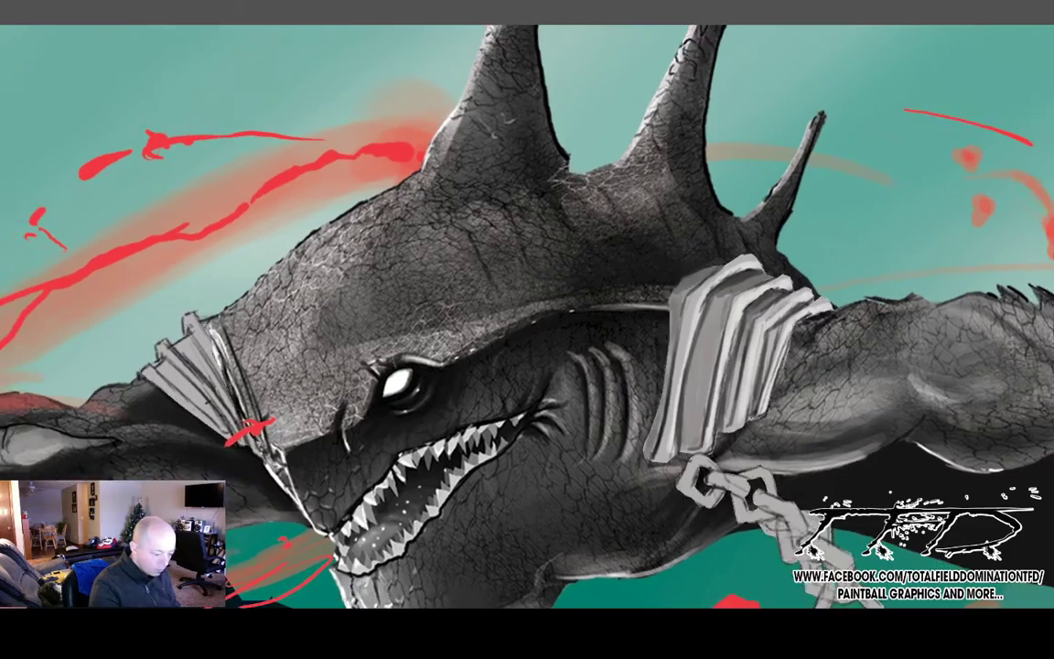
drag(702, 400, 679, 417)
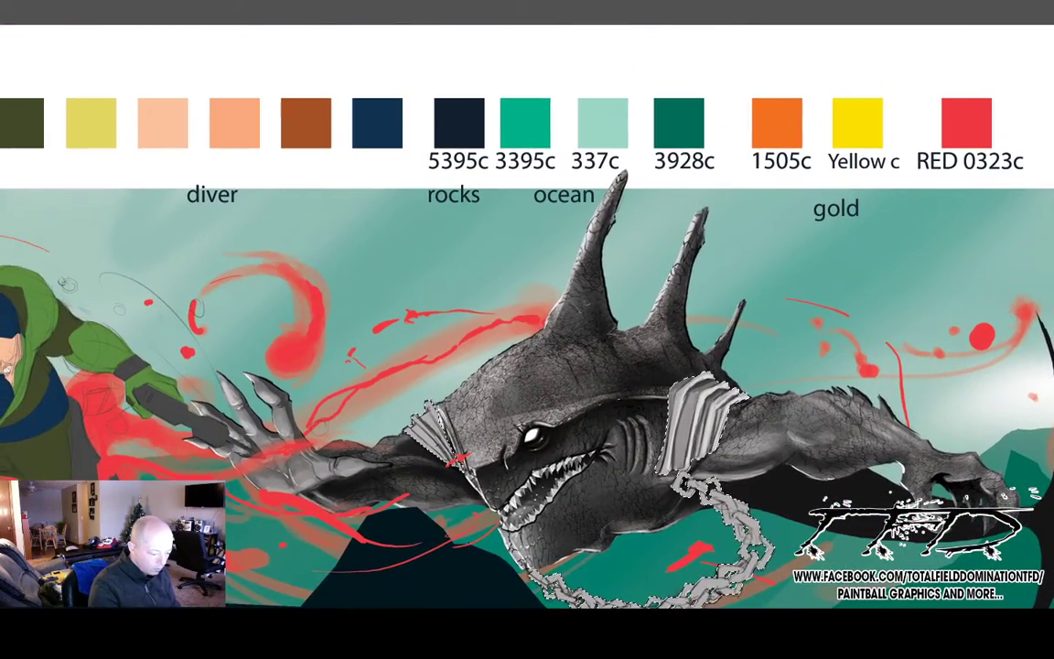
key(ctrl+plus)
key(ctrl+plus)
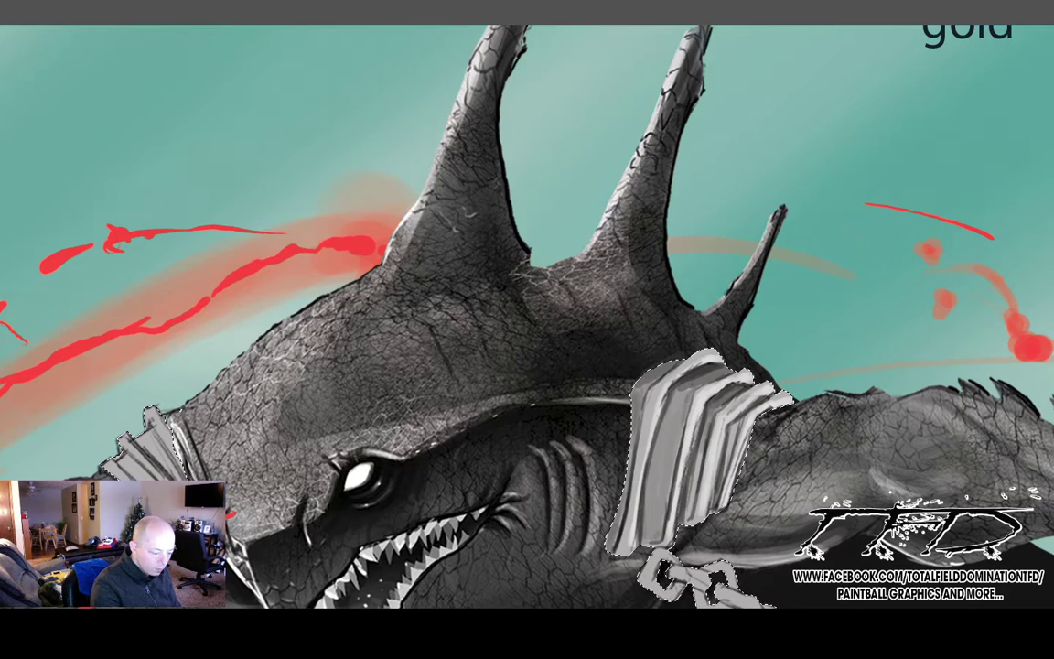
- Examine the monster's cuffs and chain with and without the selection outline, up close and within the full composition
drag(527, 317, 427, 267)
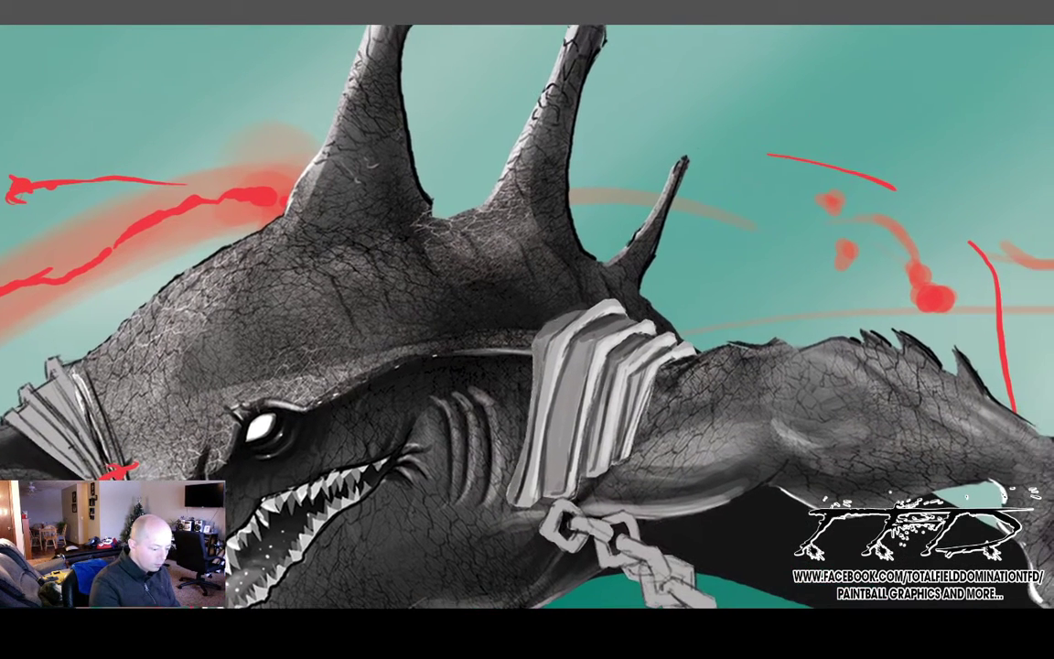
key(ctrl+shift+d)
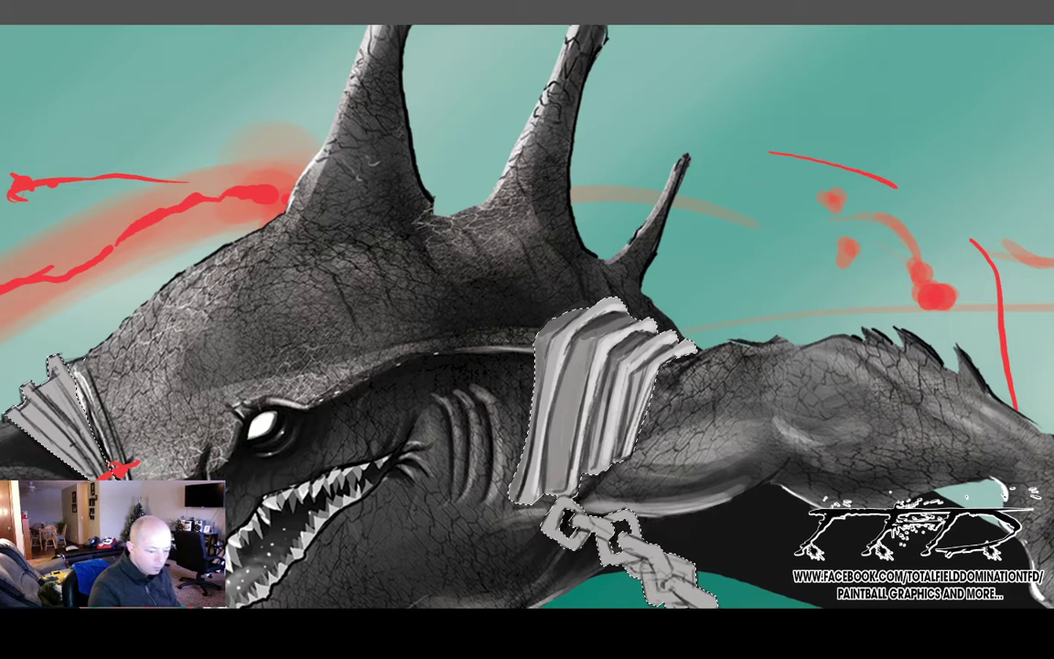
key(ctrl+d)
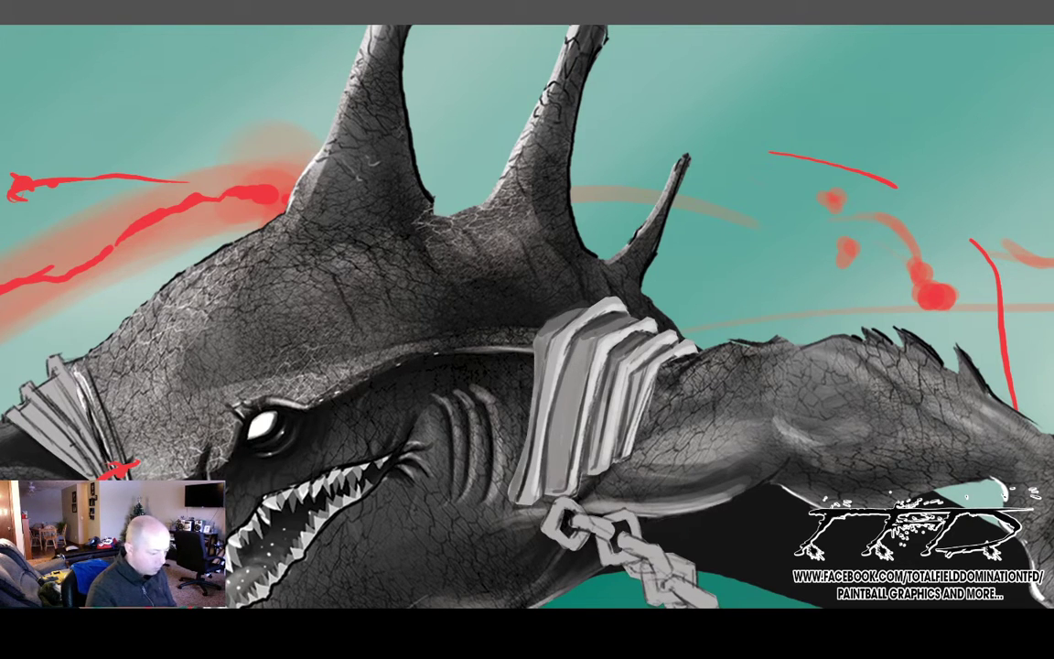
scroll(527, 439, down, 5)
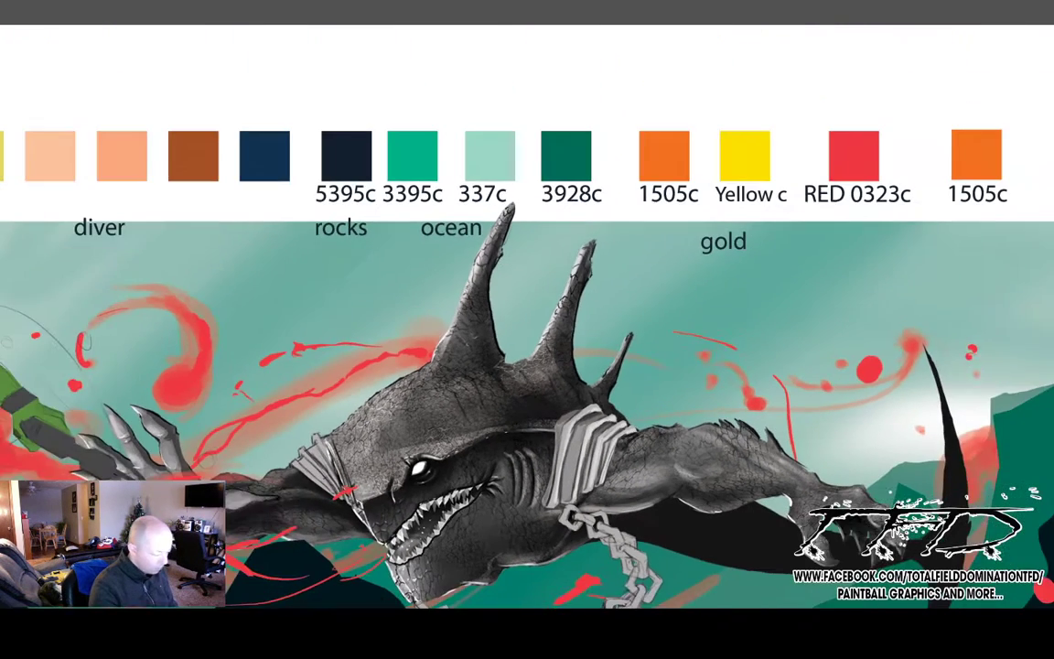
scroll(527, 315, down, 2)
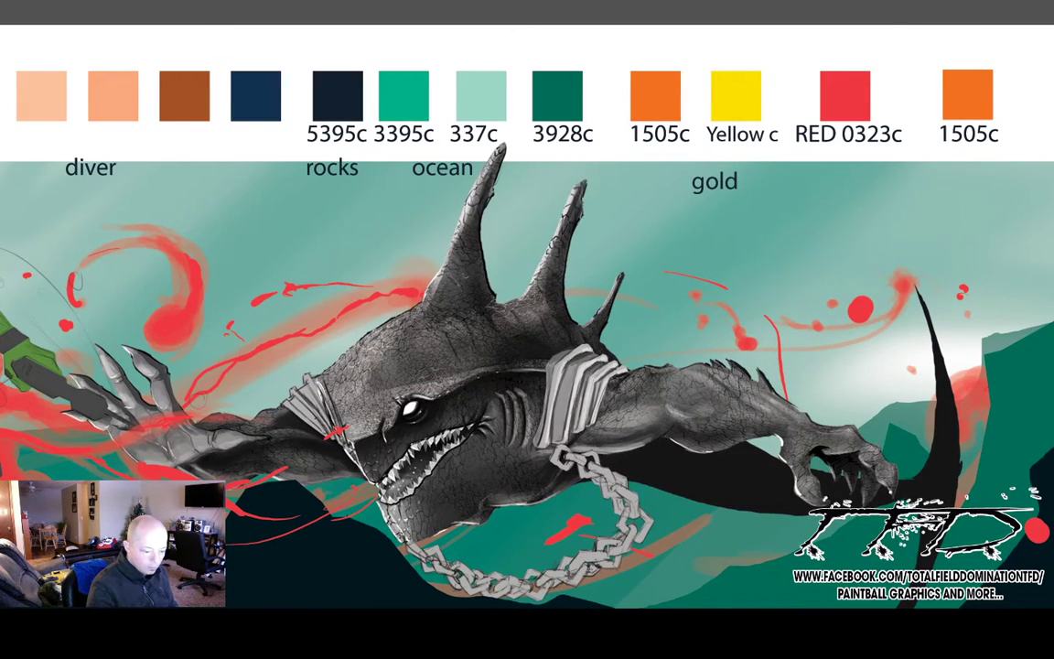
scroll(415, 599, up, 5)
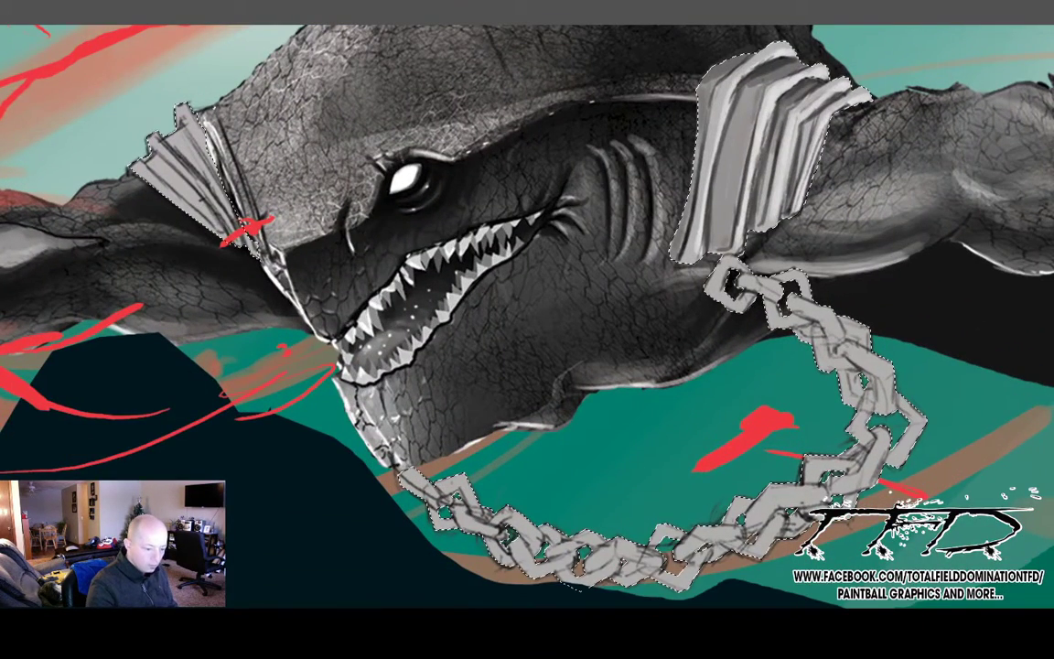
key(ctrl+0)
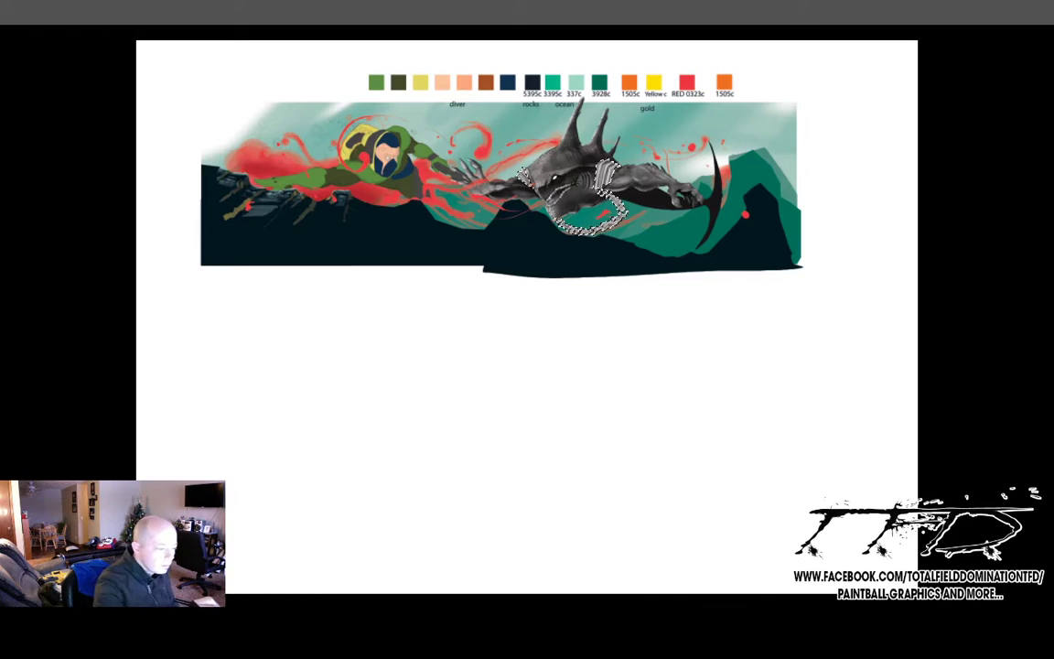
scroll(607, 200, up, 6)
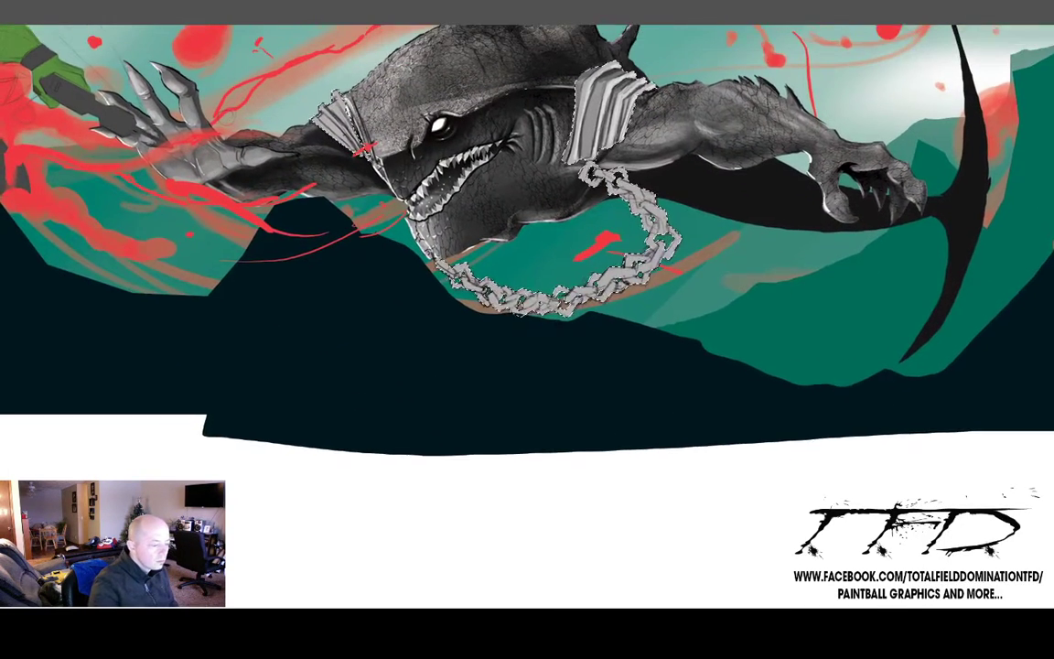
- Paint lighter grey highlights and darker shading on the links of the hanging chain, working inside the selection
drag(527, 256, 617, 384)
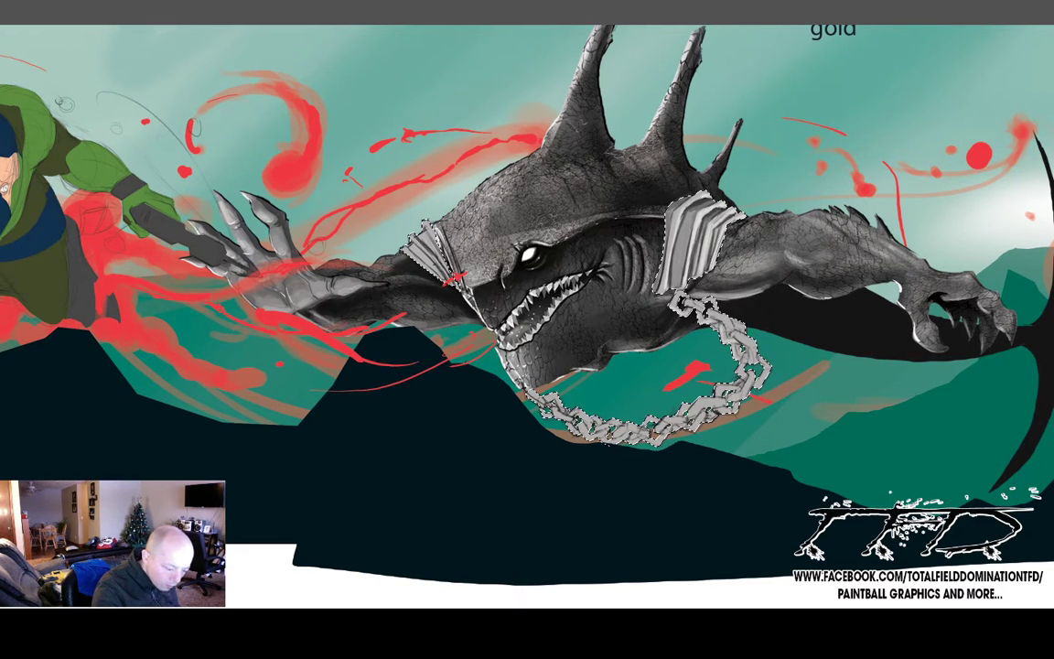
drag(665, 191, 522, 234)
key(r)
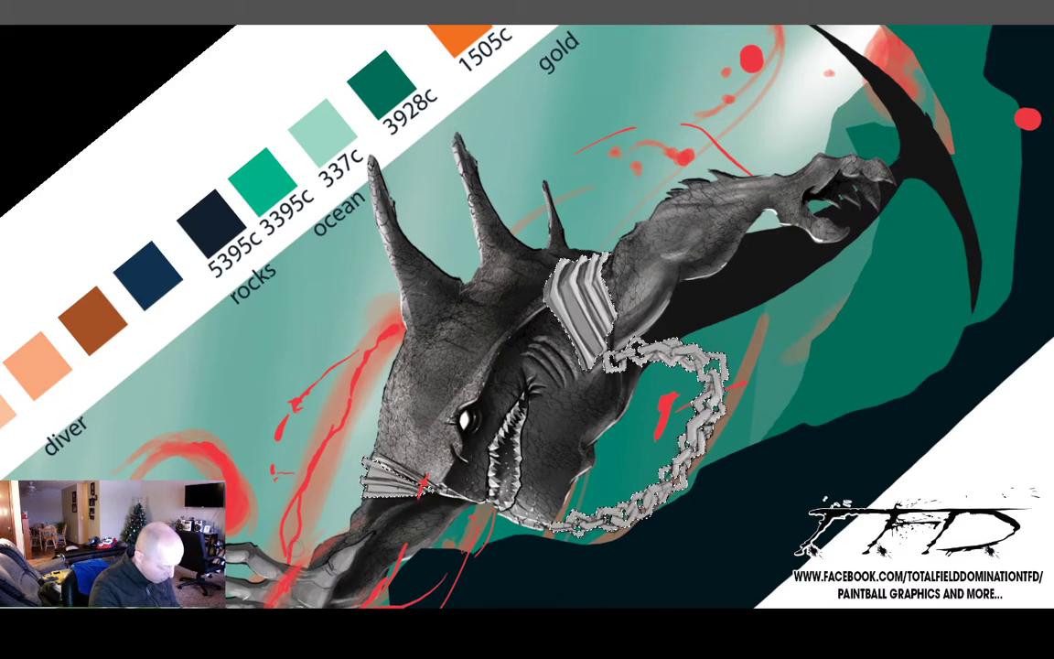
key(Escape)
drag(274, 339, 435, 254)
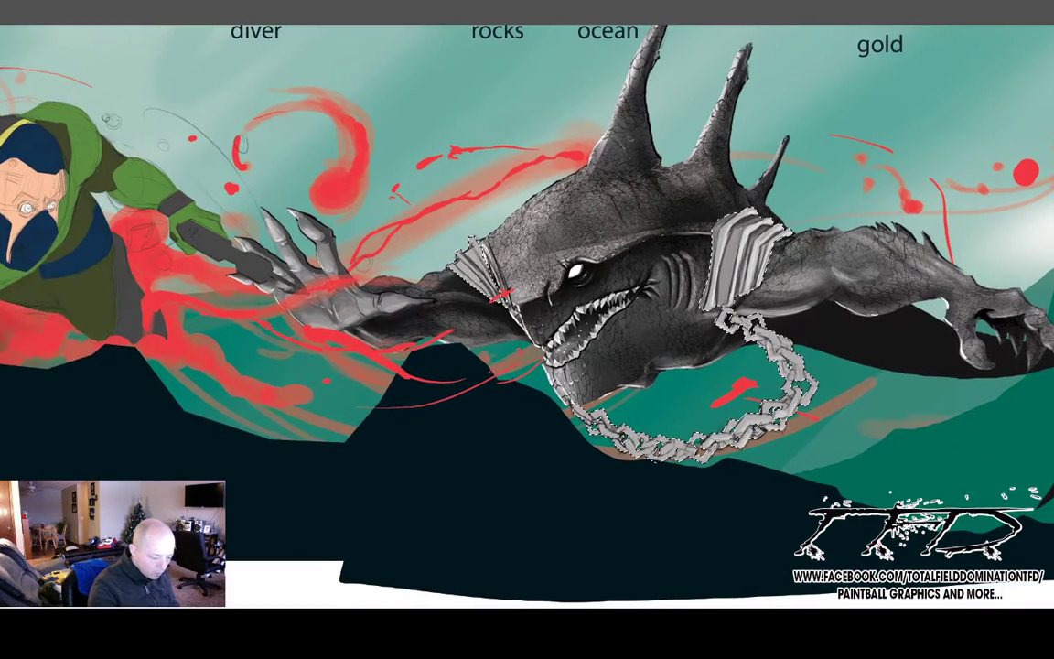
drag(683, 488, 789, 481)
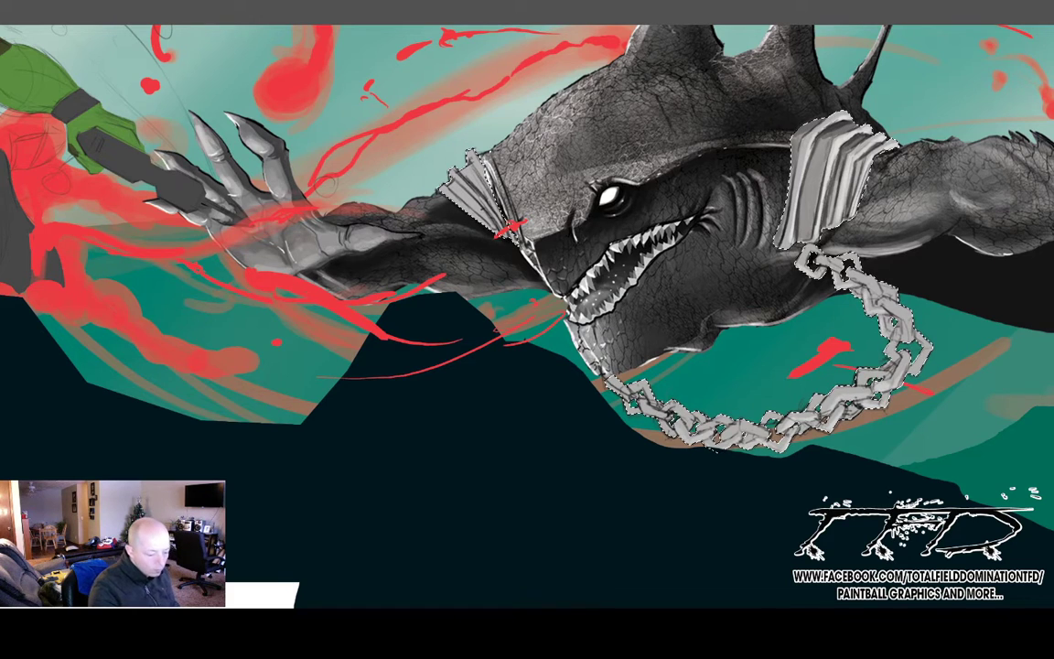
drag(767, 108, 812, 175)
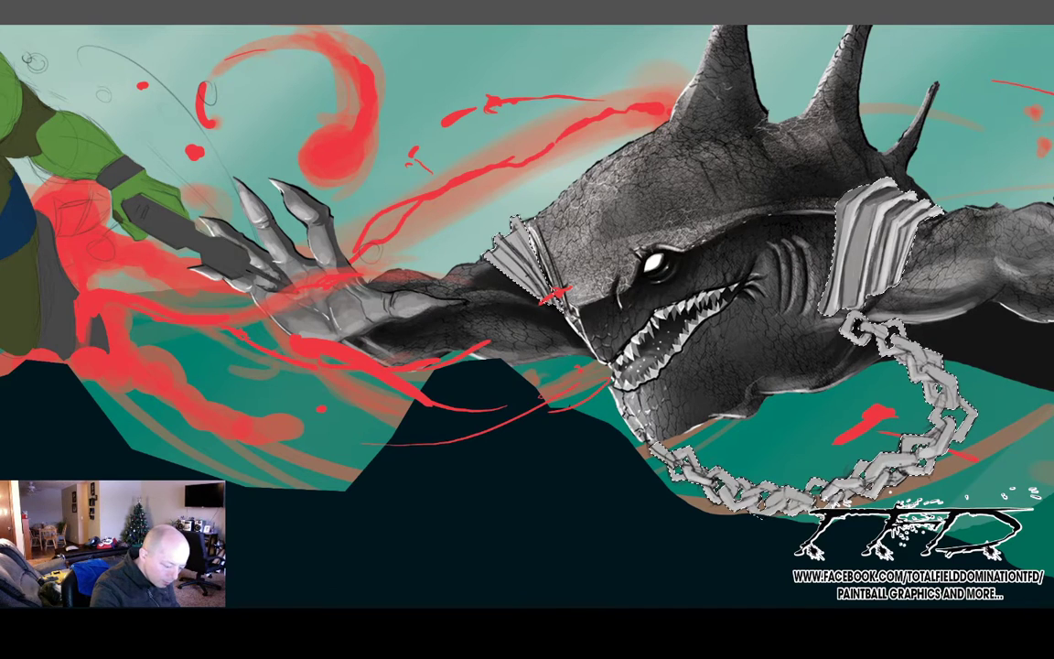
drag(527, 317, 468, 281)
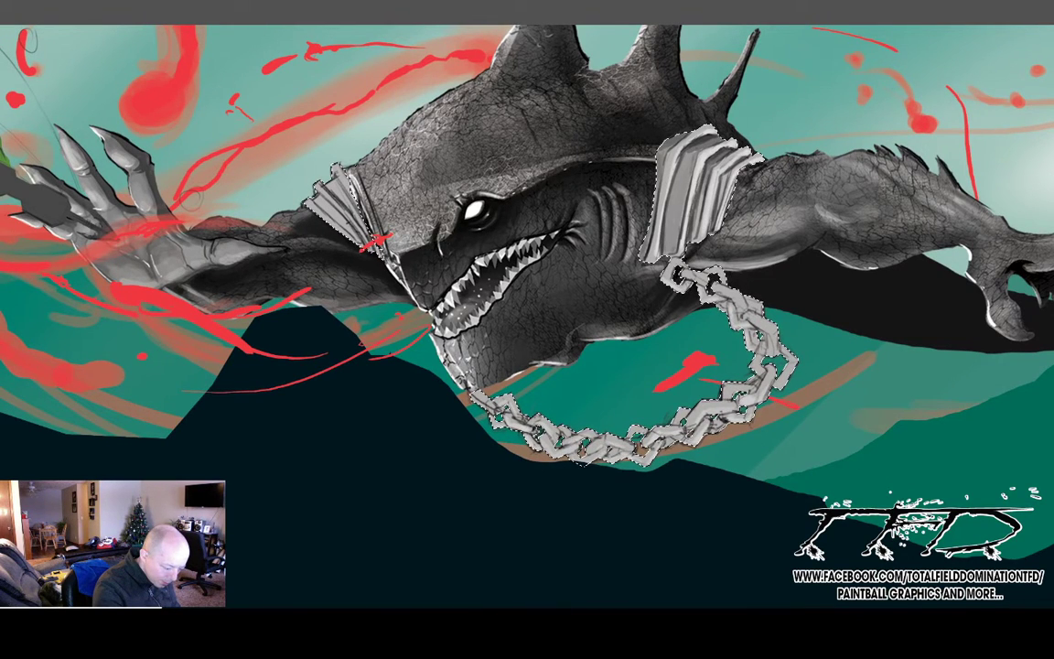
mouse_move(194, 200)
mouse_down()
mouse_move(150, 194)
mouse_move(78, 237)
mouse_move(52, 271)
mouse_up()
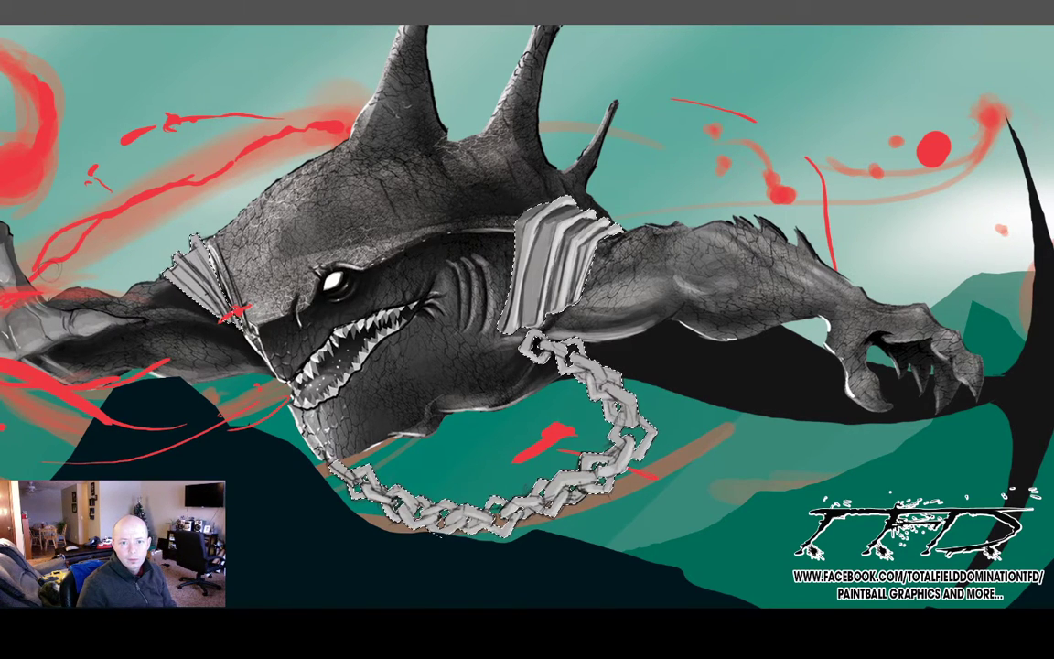
- Check the chain without its selection outline, restore the selection and continue shading the individual links
key(ctrl+d)
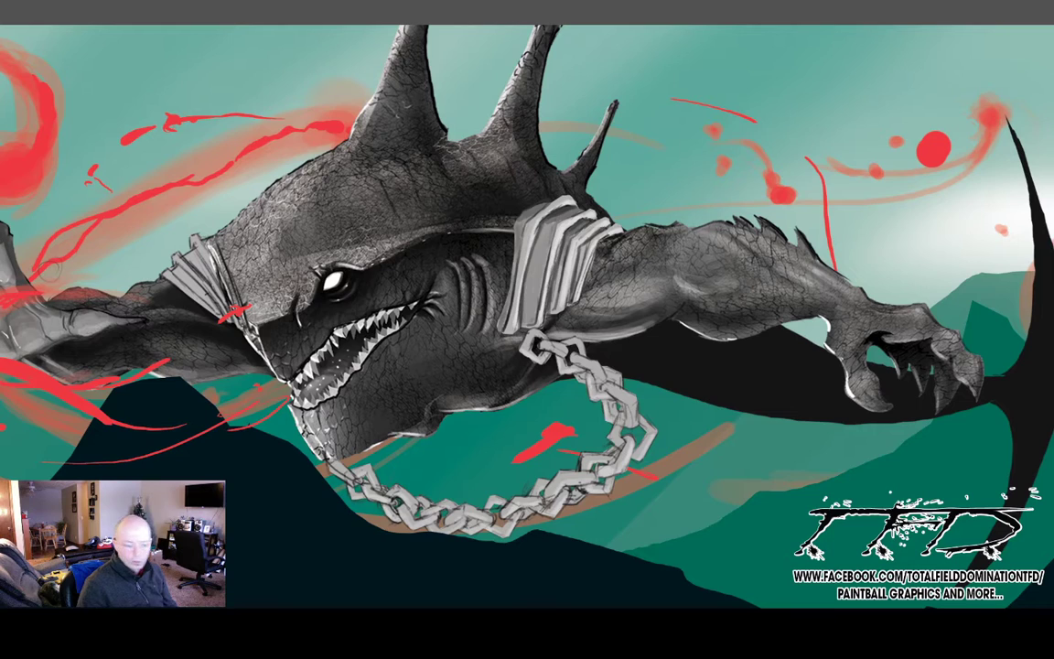
key(ctrl+shift+d)
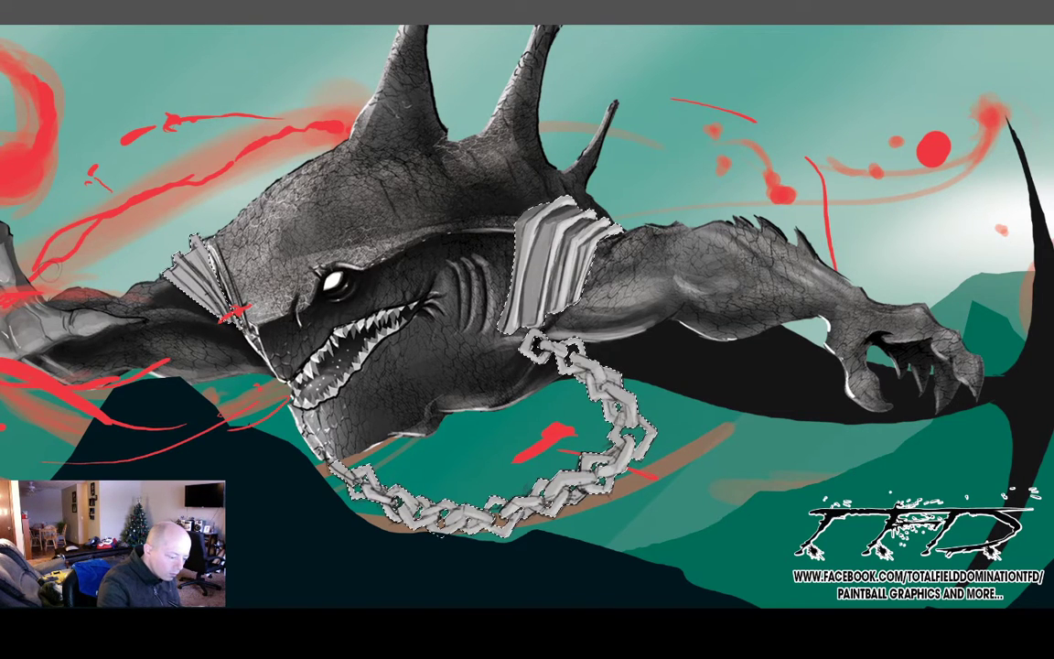
drag(527, 329, 664, 324)
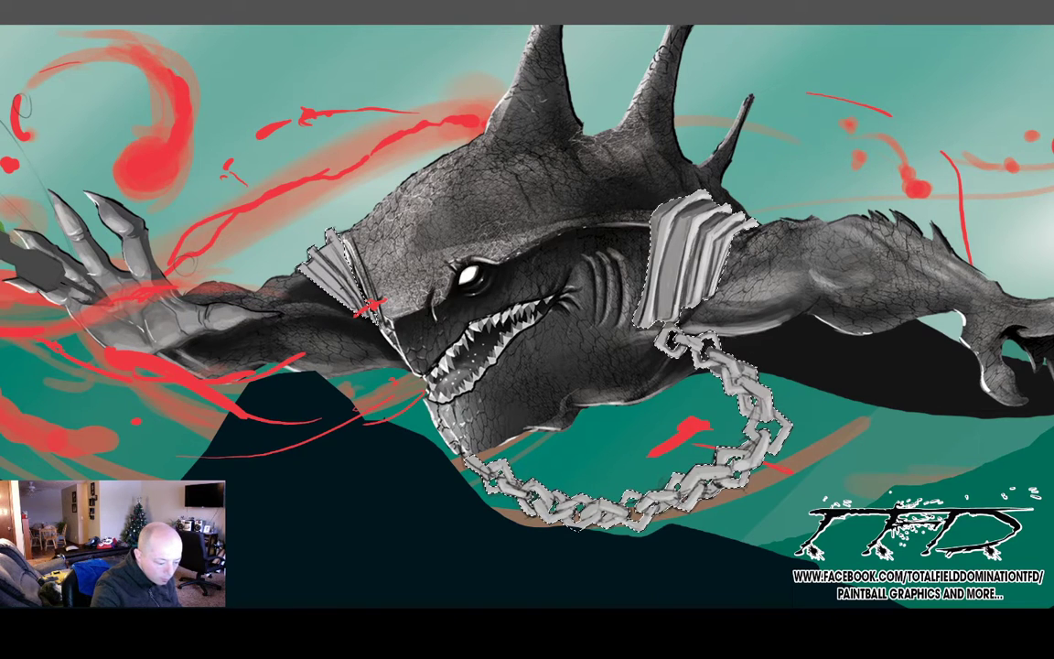
drag(527, 317, 411, 329)
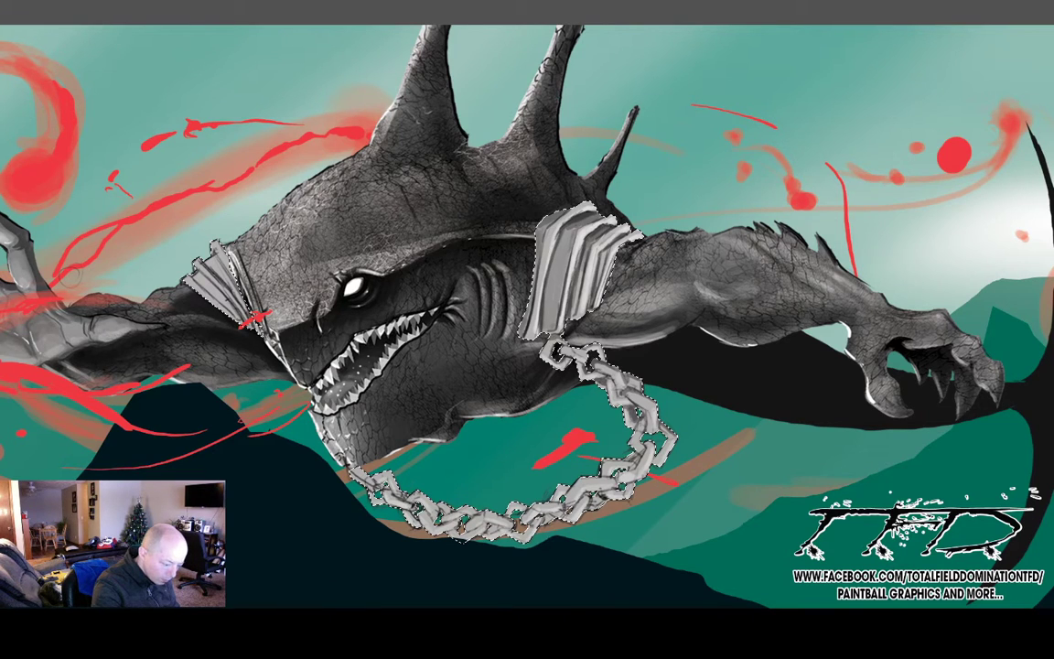
drag(73, 278, 69, 256)
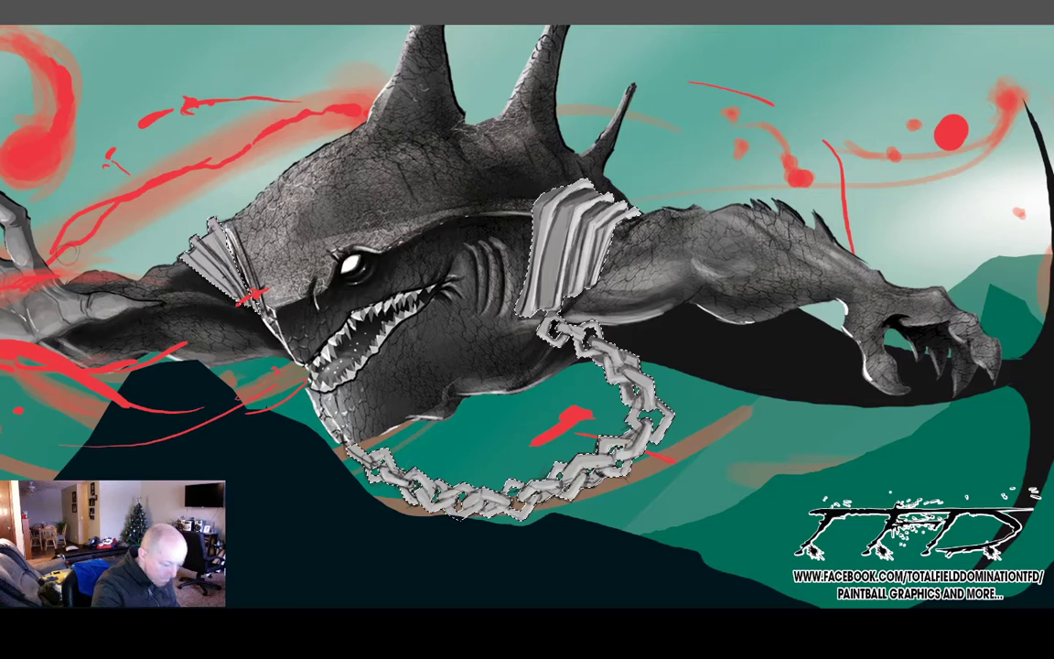
key(r)
drag(68, 255, 246, 606)
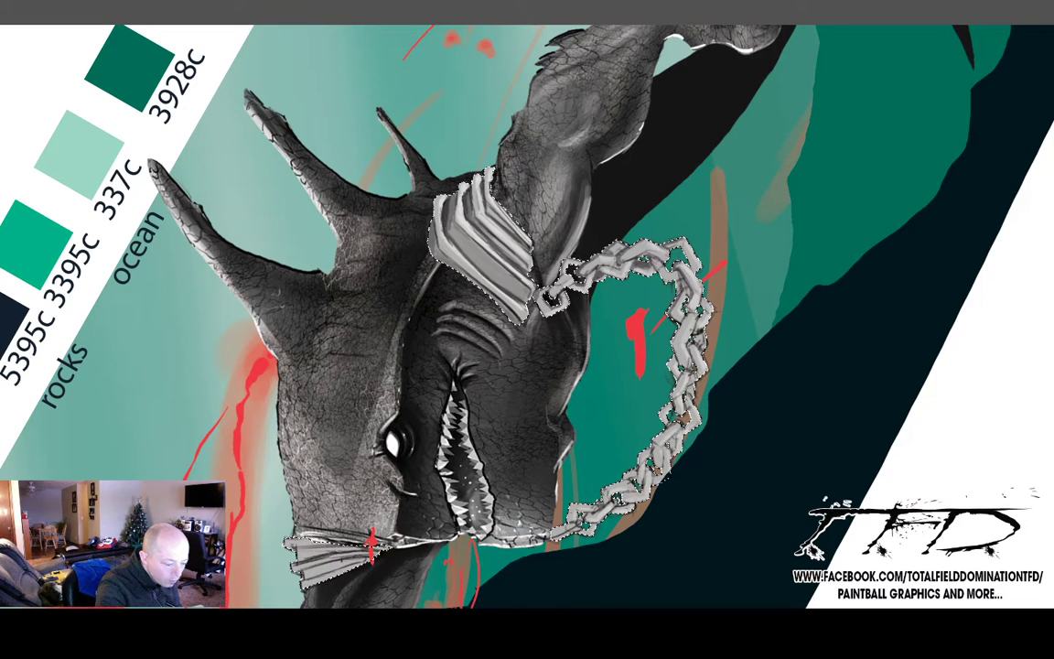
key(Escape)
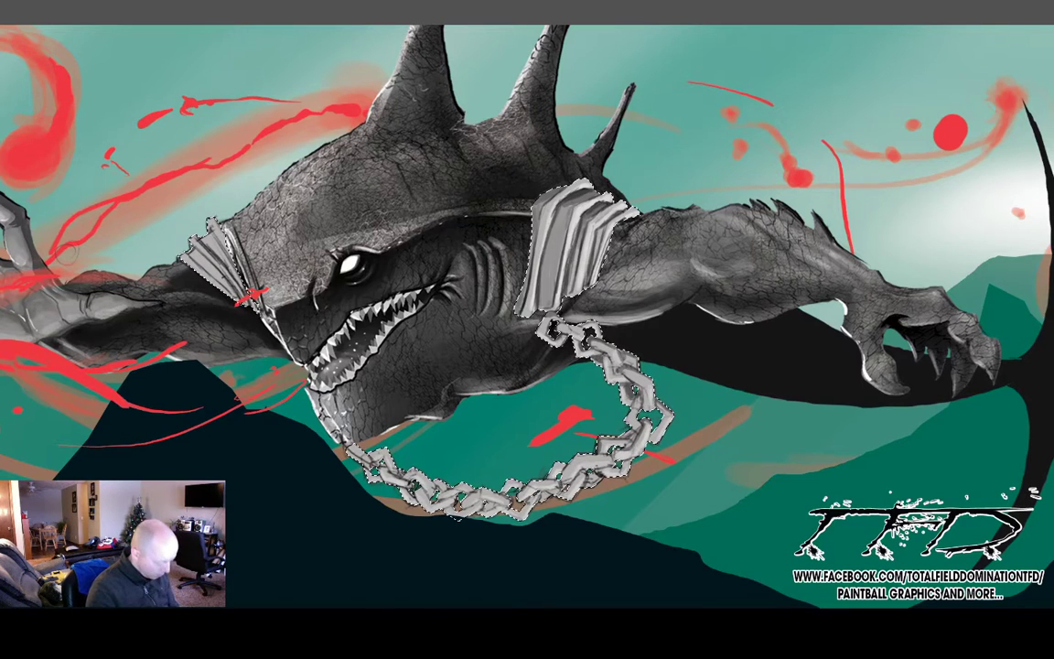
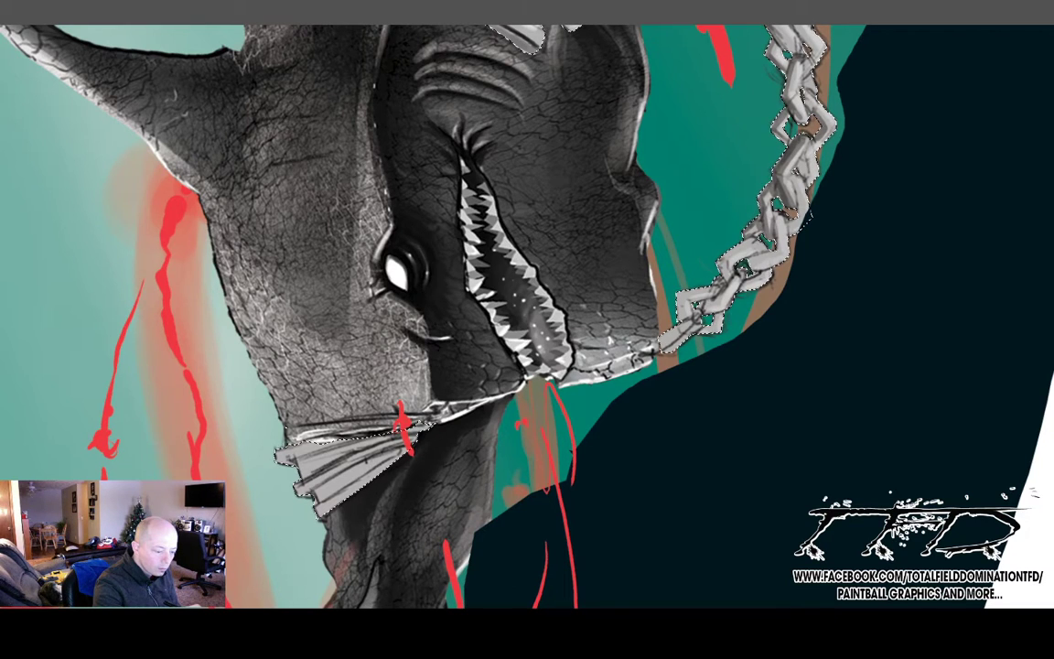
- Rotate the canvas to follow the chain's curve and add darker shading along its lower links
key(Escape)
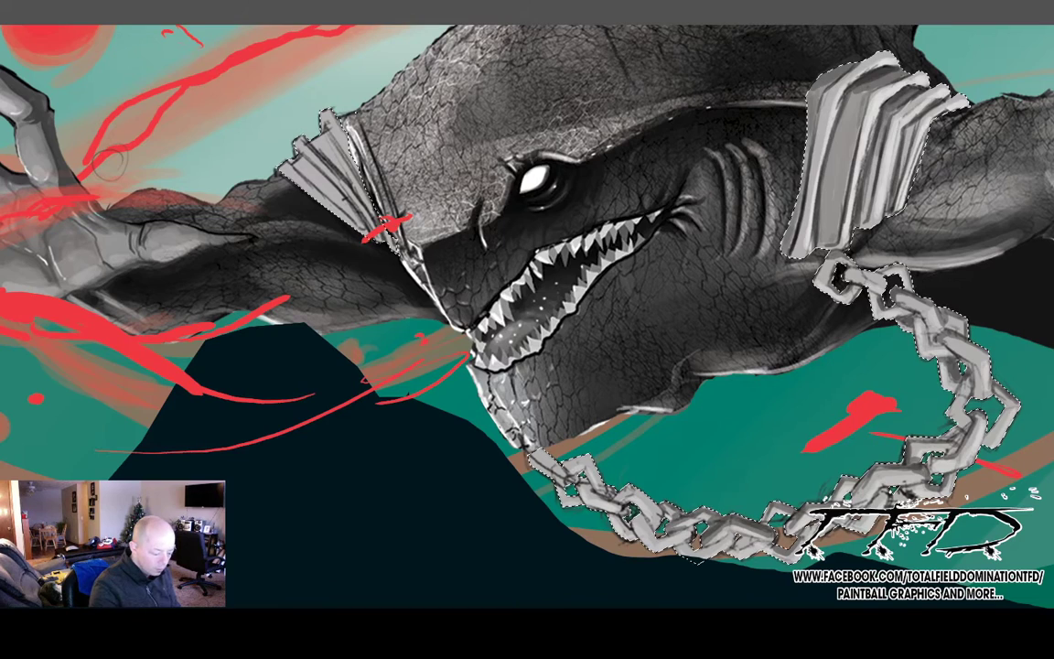
mouse_move(109, 163)
mouse_down()
mouse_move(133, 167)
mouse_move(128, 159)
mouse_up()
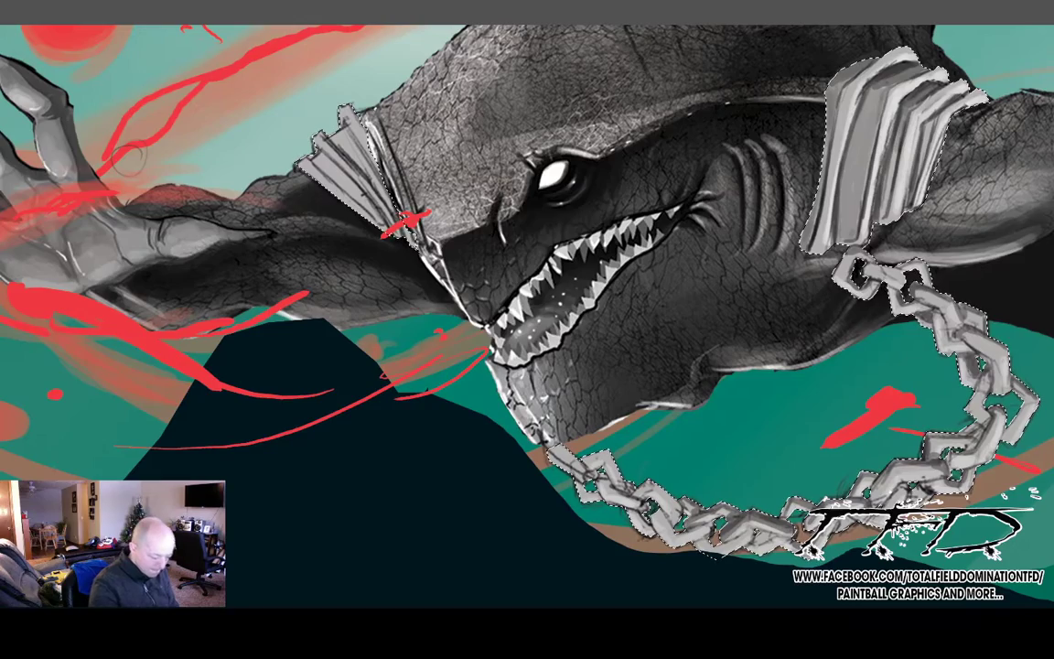
key(r)
drag(578, 474, 691, 298)
drag(691, 299, 683, 452)
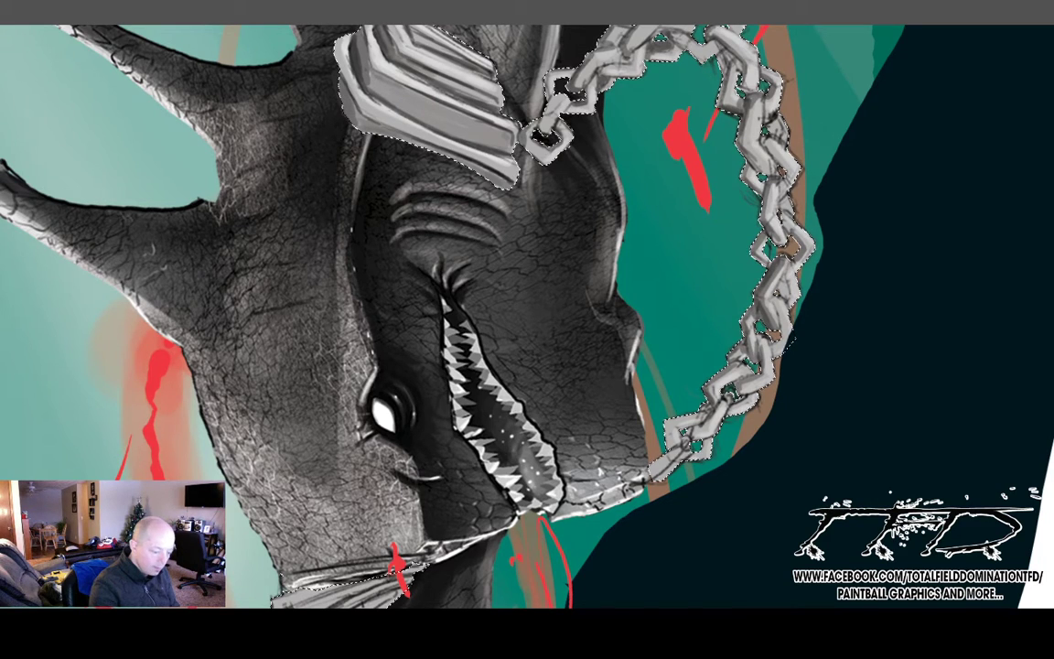
key(Escape)
drag(151, 192, 291, 179)
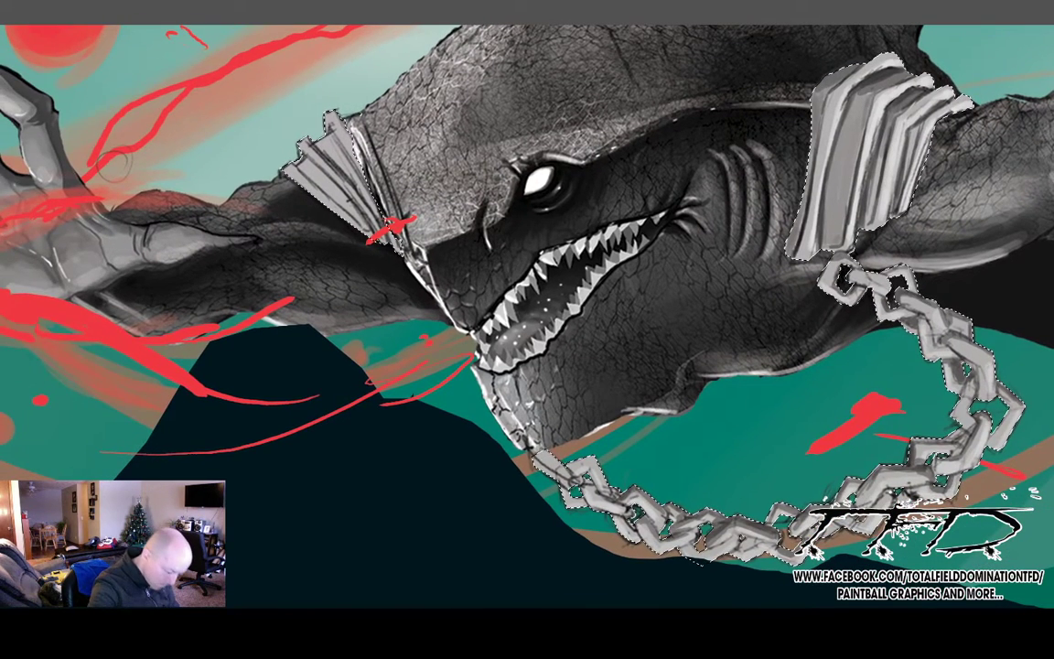
drag(114, 164, 194, 190)
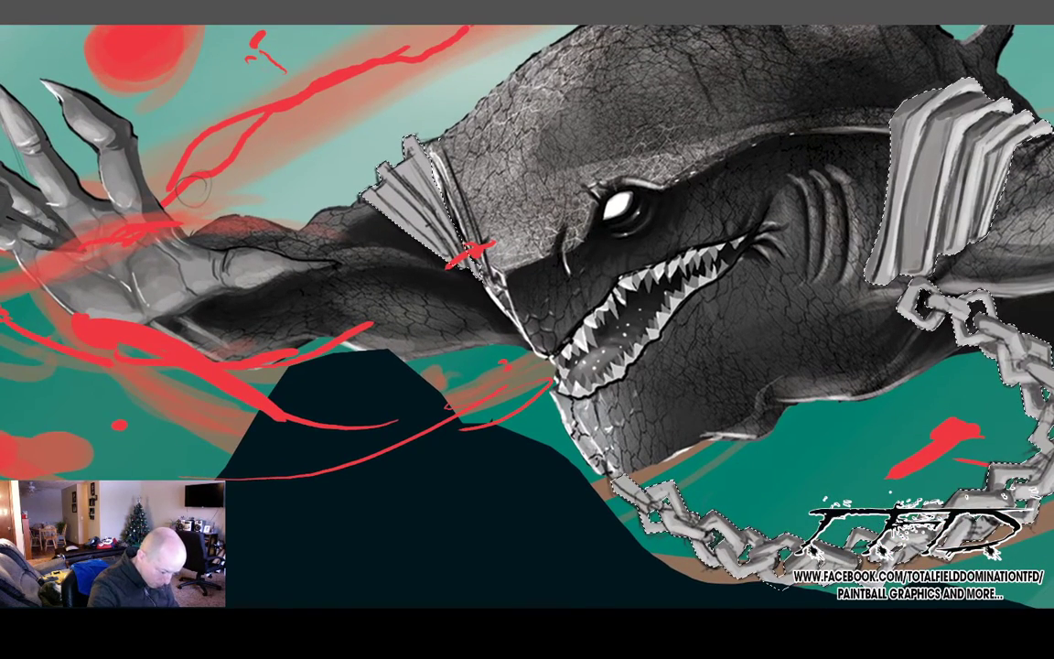
key(r)
drag(194, 190, 180, 399)
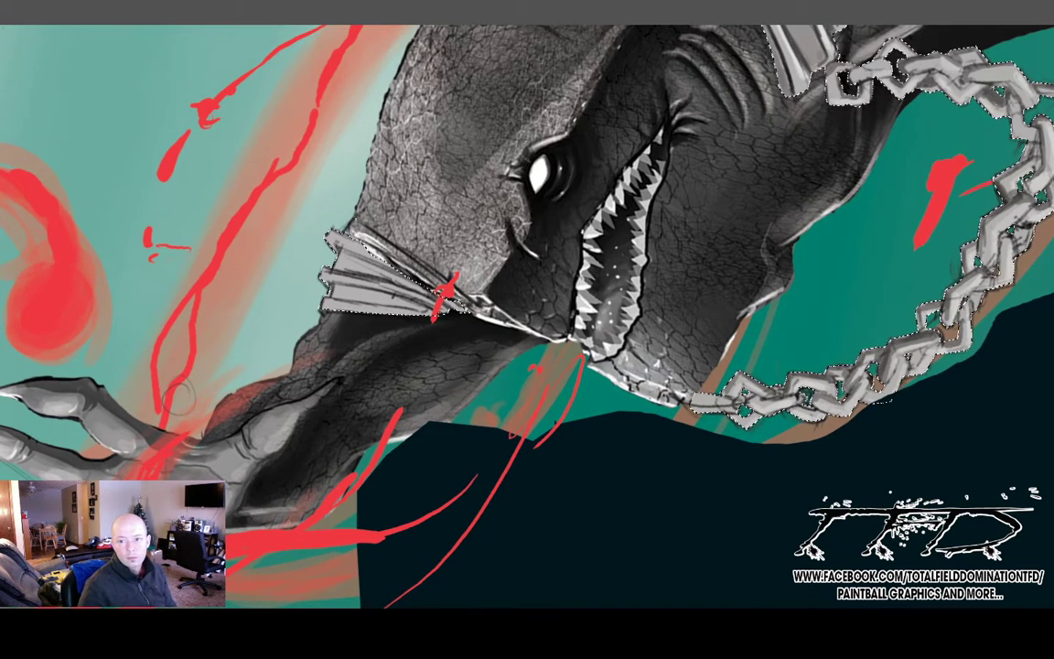
- Restore the selection around the cuffs and chain and refine the dark shading where the chain links overlap
key(ctrl+d)
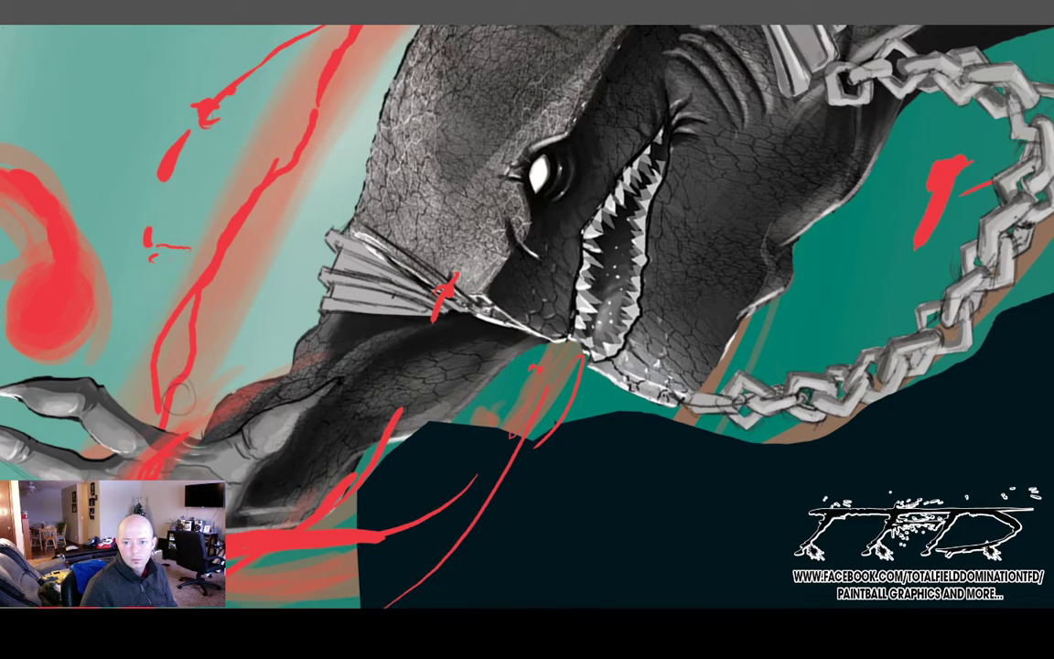
key(ctrl+shift+d)
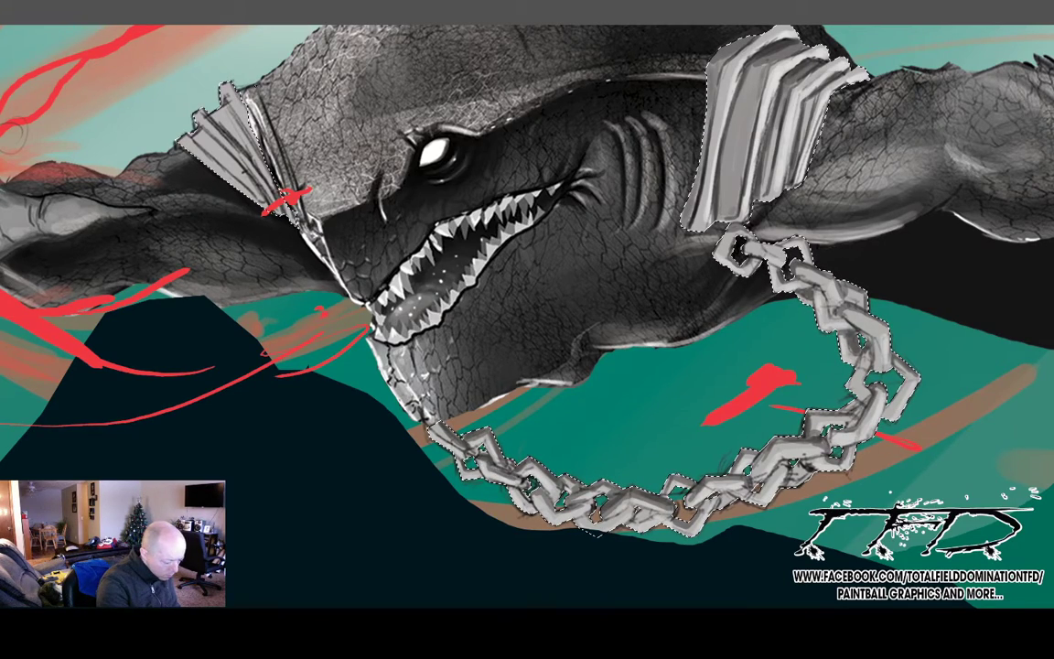
key(r)
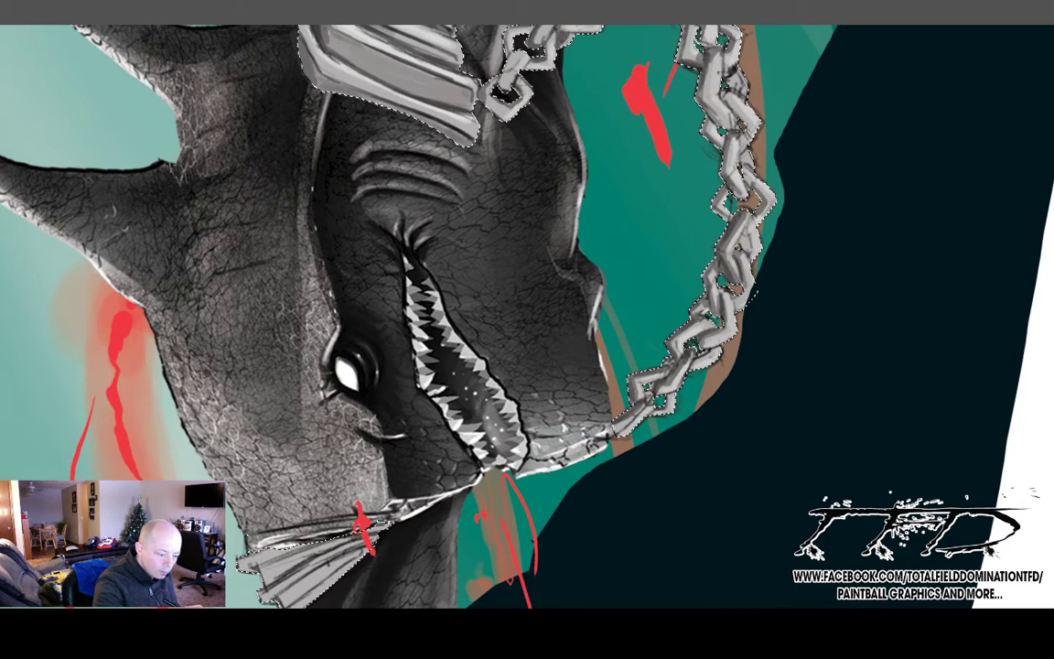
key(Escape)
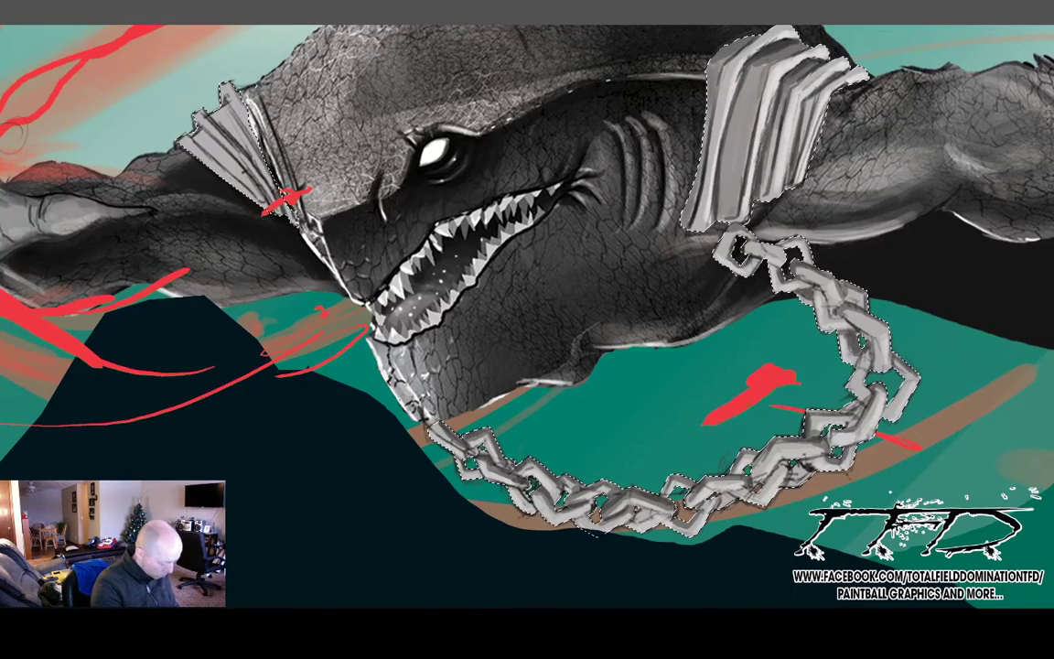
- Clear the selection and examine the shaded chain against the full composition with the diver, rocks and colour swatches
scroll(572, 498, down, 4)
drag(527, 366, 412, 359)
key(ctrl+d)
drag(527, 366, 583, 346)
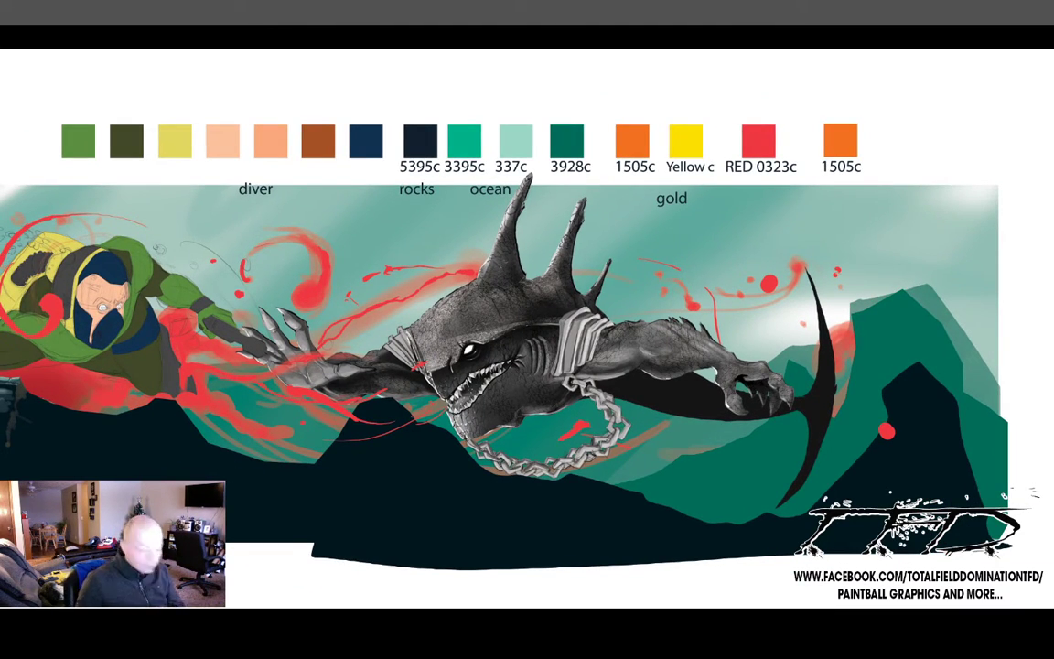
drag(527, 366, 620, 318)
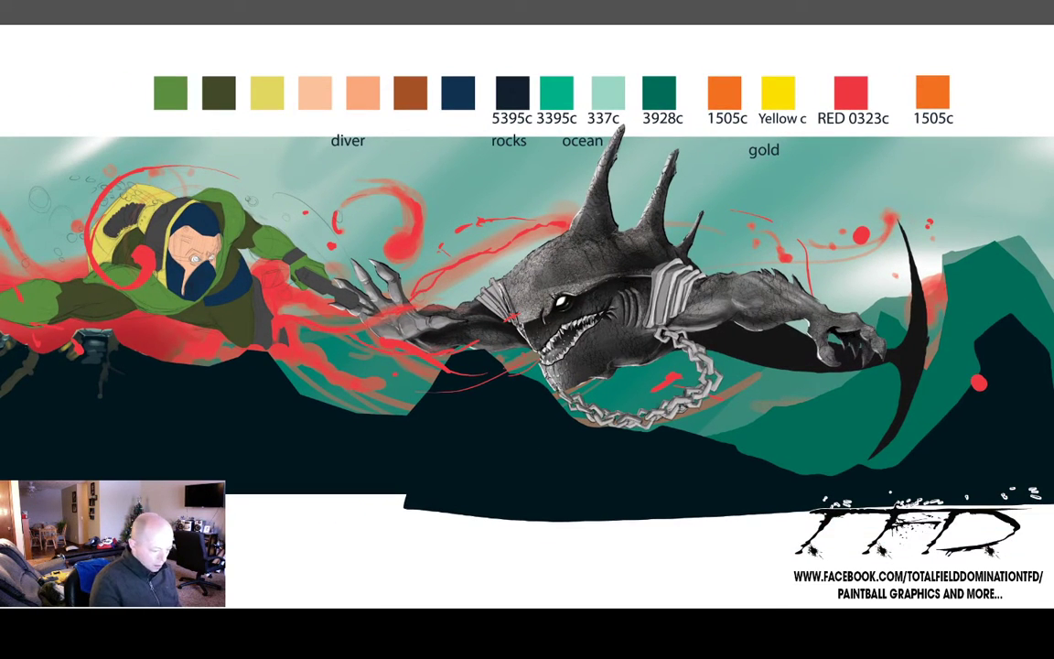
- Examine the shaded cuffs, chain and raised hand of the monster up close
key(ctrl+plus)
drag(527, 366, 532, 409)
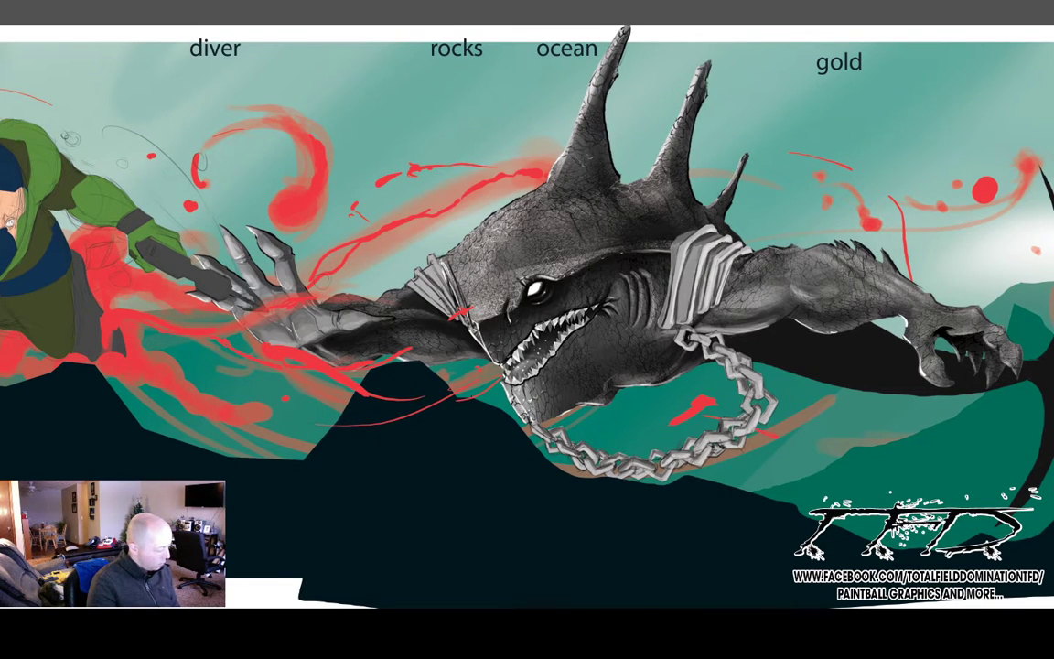
key(ctrl+plus)
drag(536, 366, 439, 408)
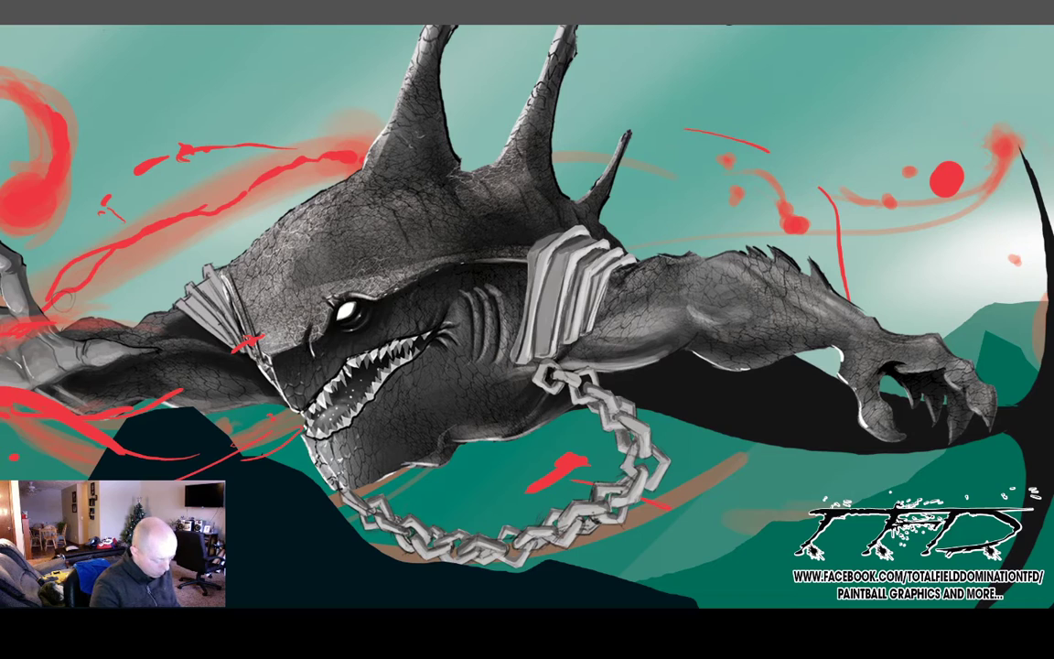
drag(64, 301, 150, 278)
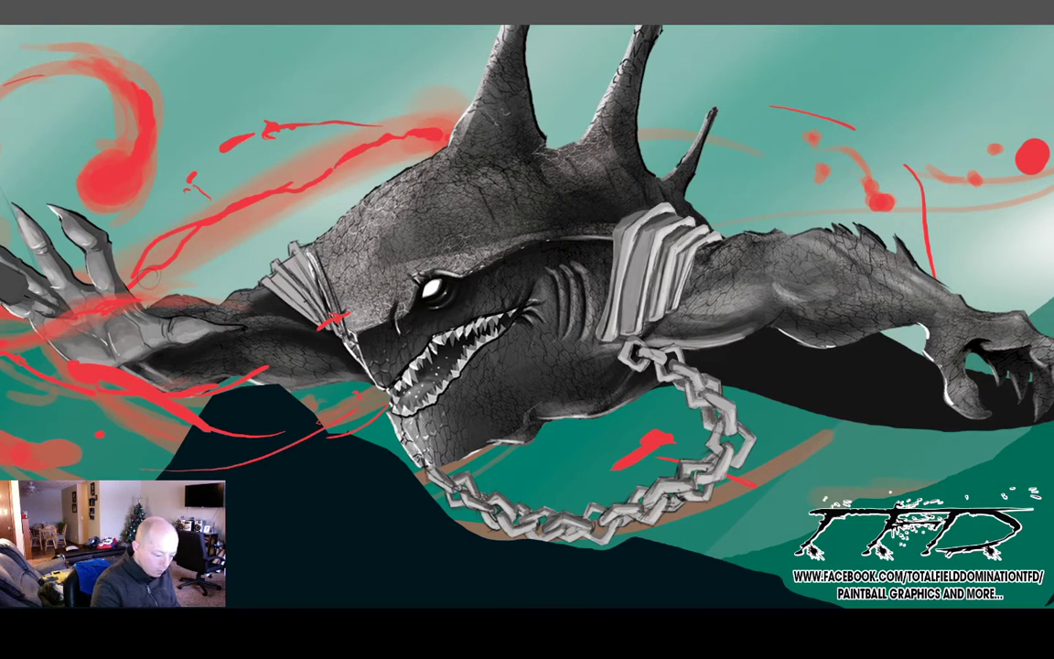
drag(150, 279, 271, 247)
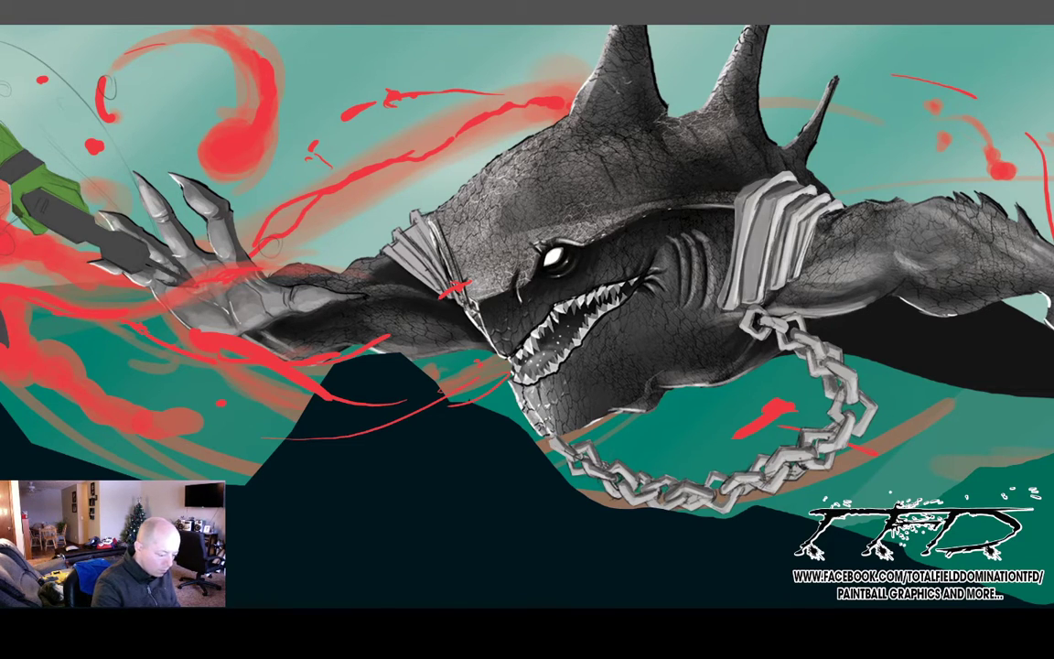
- Bring back the standard workspace view and add a new layer for painting over the armor
key(ctrl+z)
key(ctrl+z)
scroll(527, 329, right, 3)
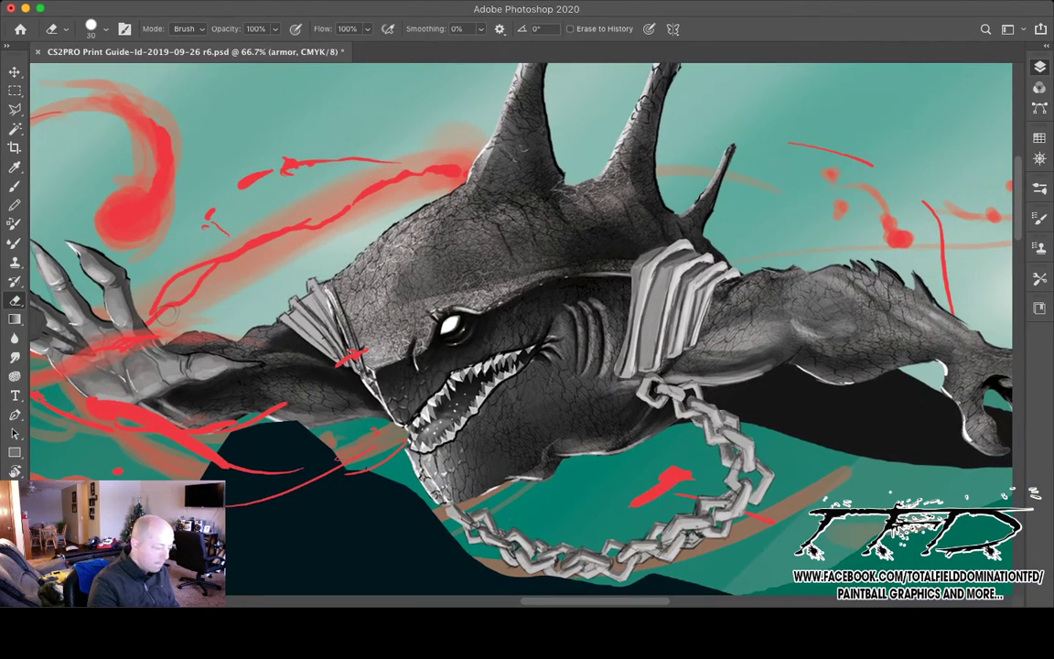
key(b)
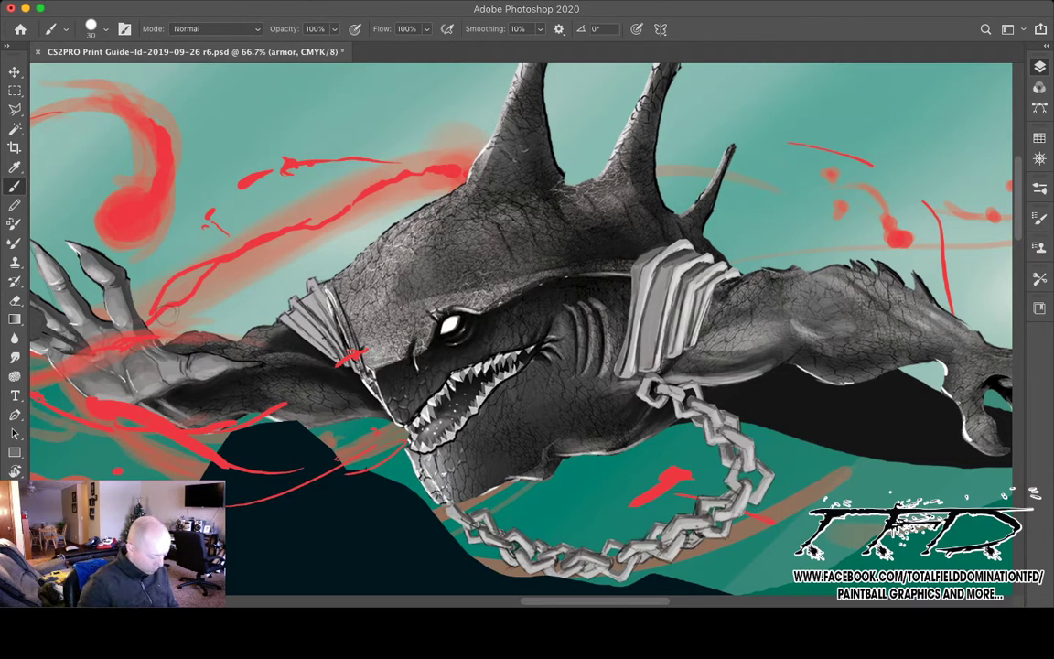
key(alt+shift+super+n)
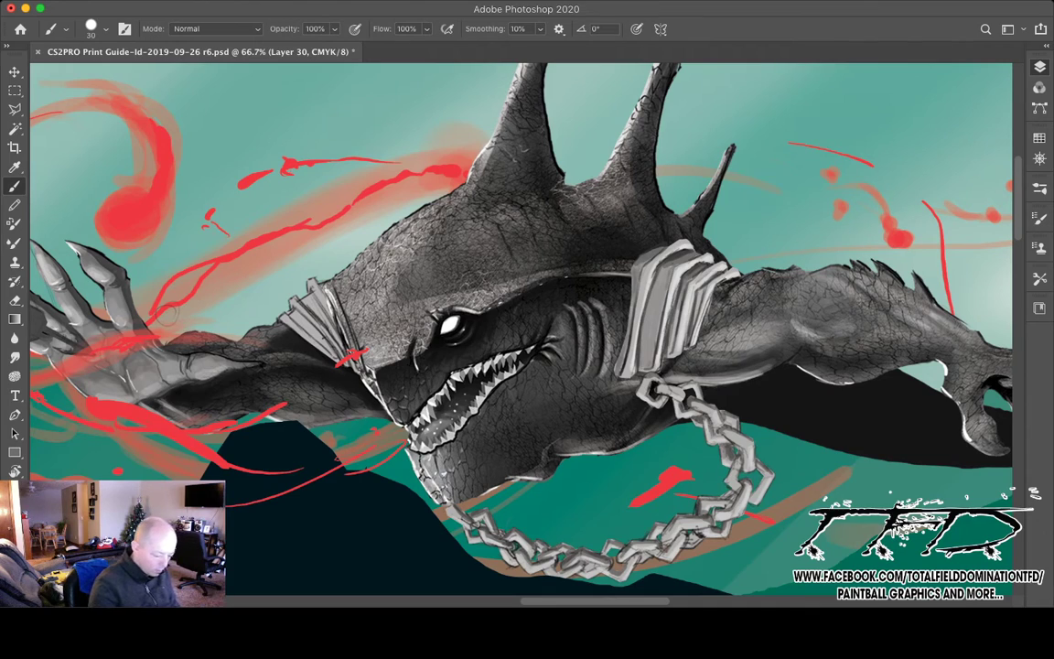
- Sample a light grey and brush highlights onto the metal bands of the arm cuffs, rotating the canvas for access
key(i)
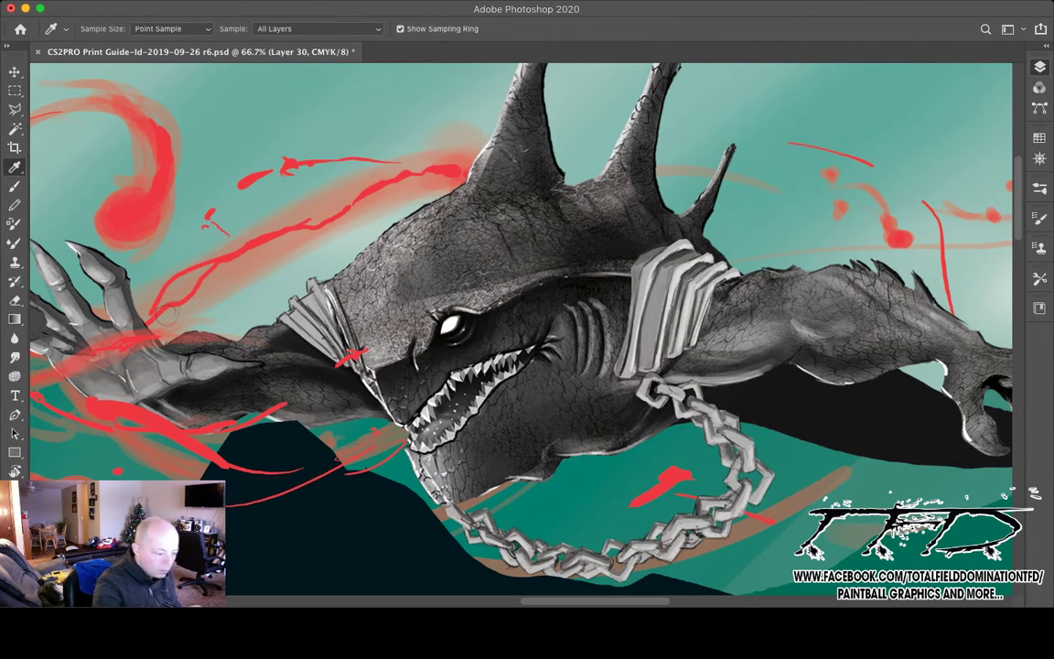
key(b)
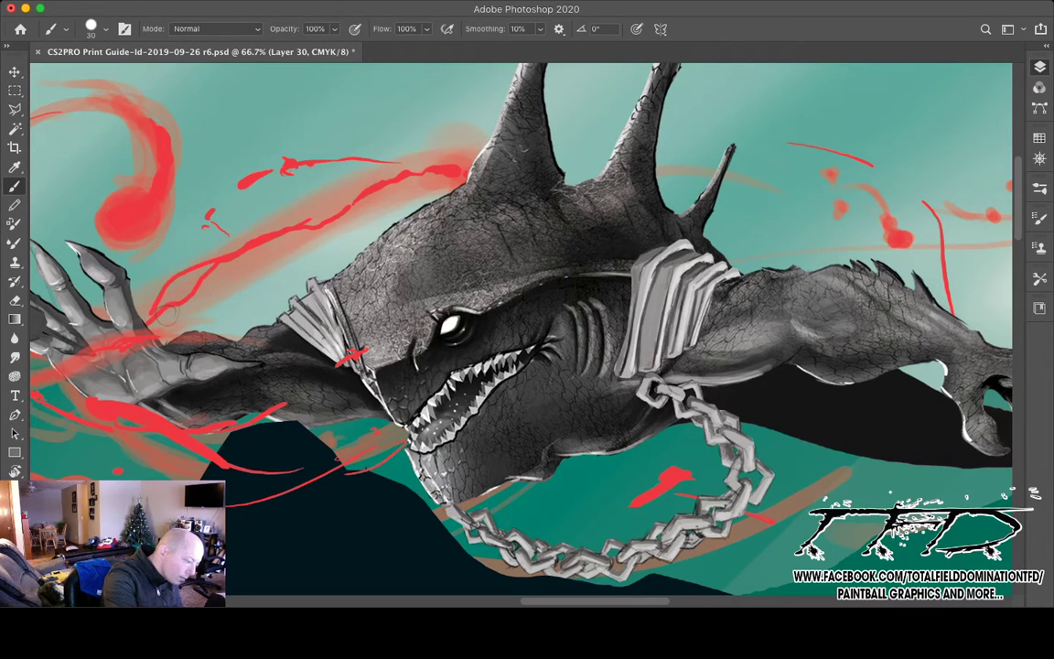
key(r)
mouse_move(282, 305)
mouse_down()
mouse_move(284, 368)
mouse_move(565, 563)
mouse_move(582, 559)
mouse_up()
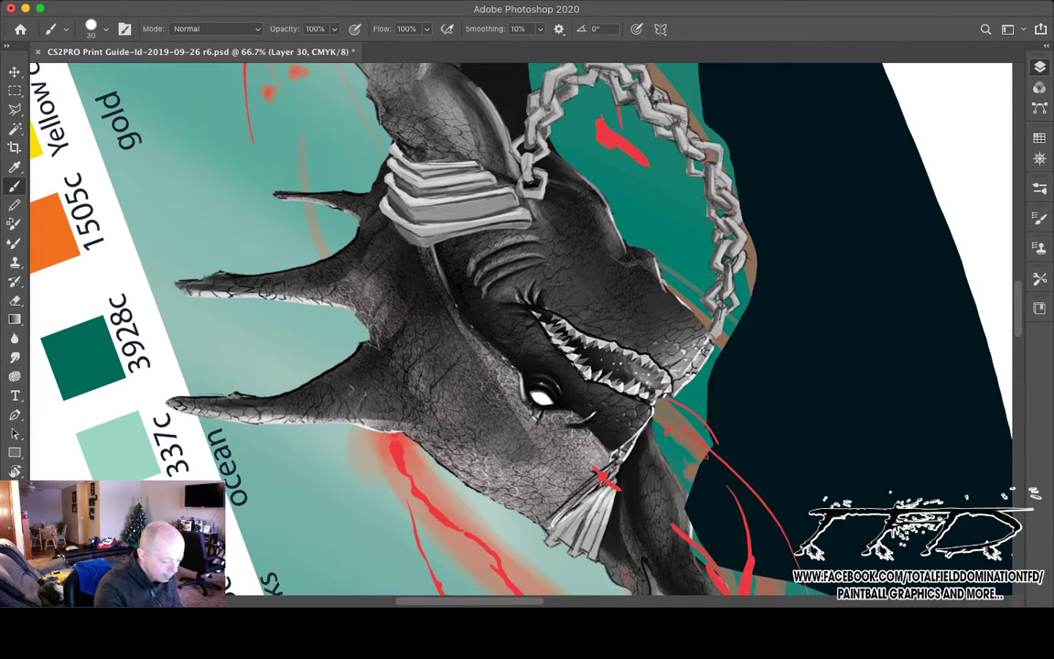
key(Escape)
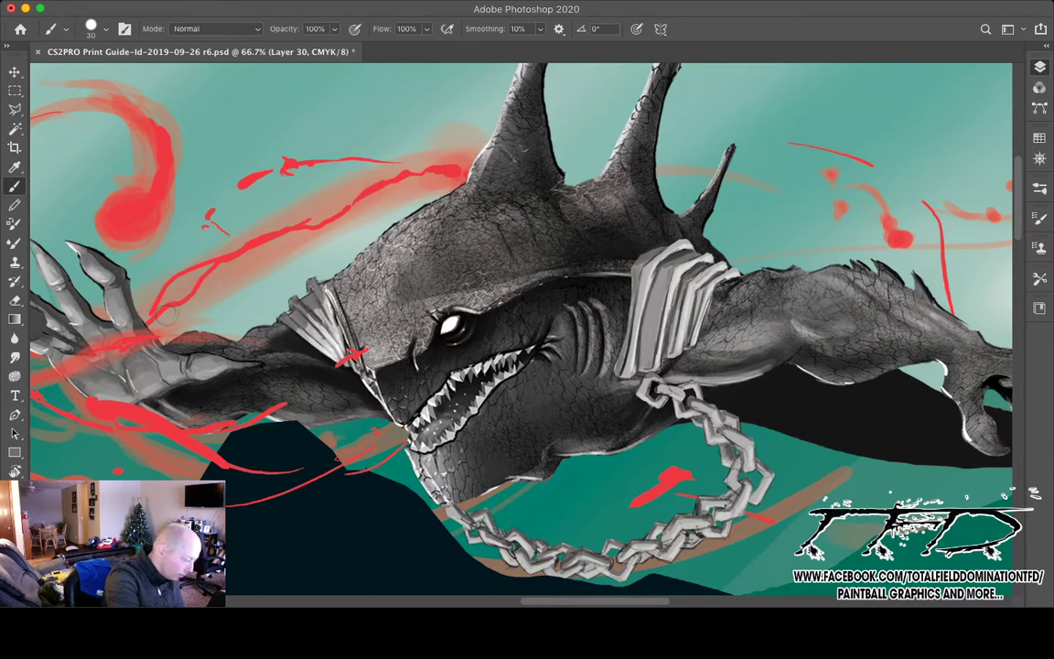
key(e)
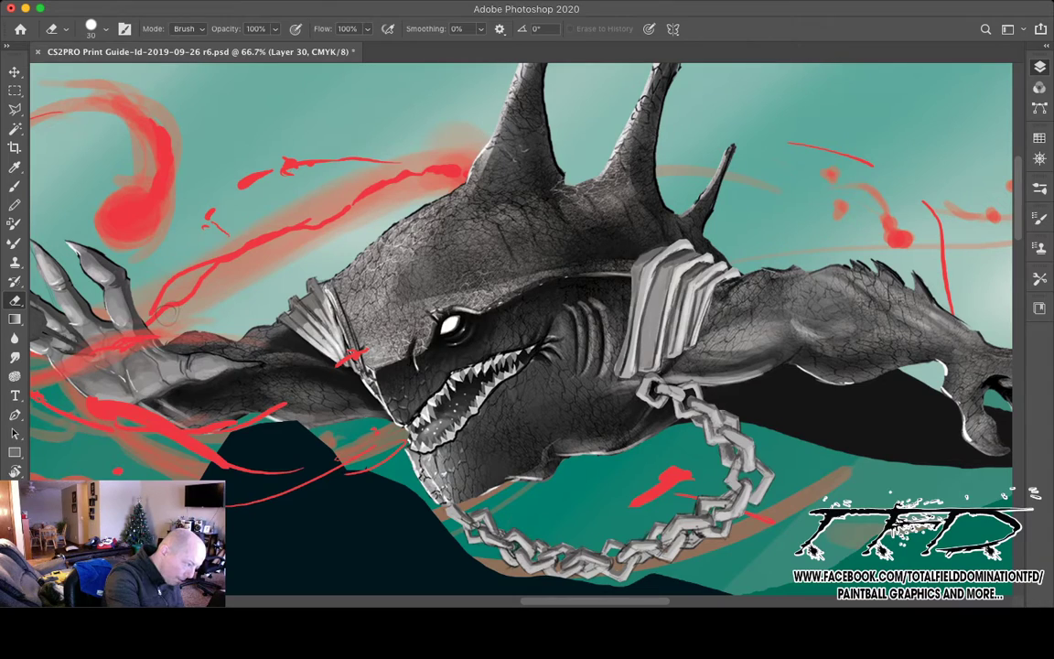
key(b)
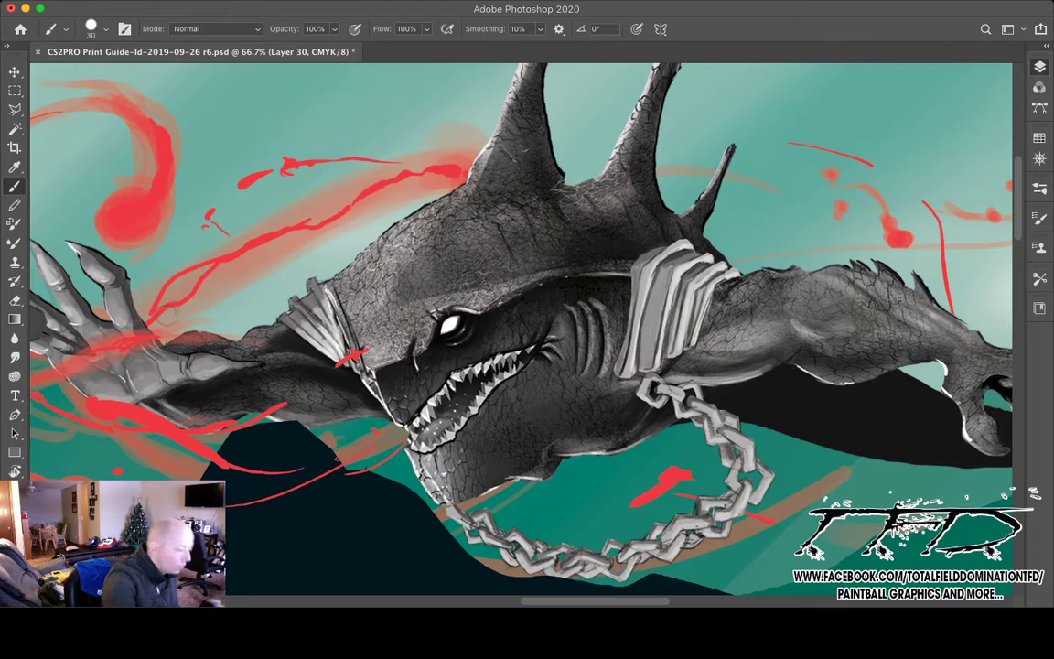
- Check the highlighted cuffs and chain against the diver, rocks and colour swatches in the full composition
drag(165, 316, 309, 395)
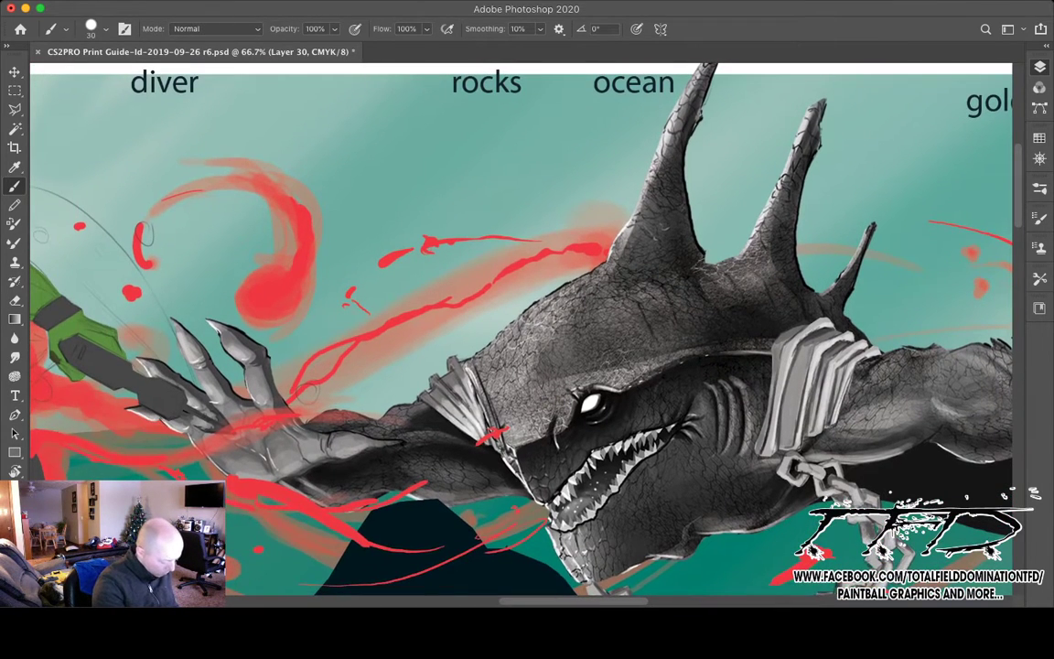
key(z)
alt+click(496, 508)
alt+click(496, 508)
alt+click(176, 414)
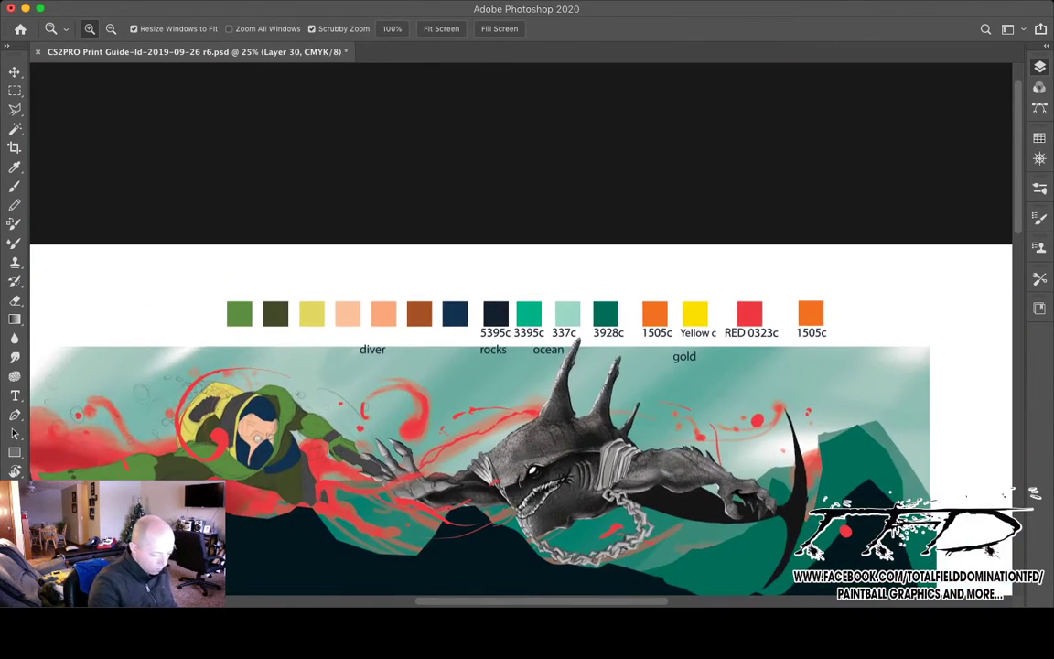
click(496, 482)
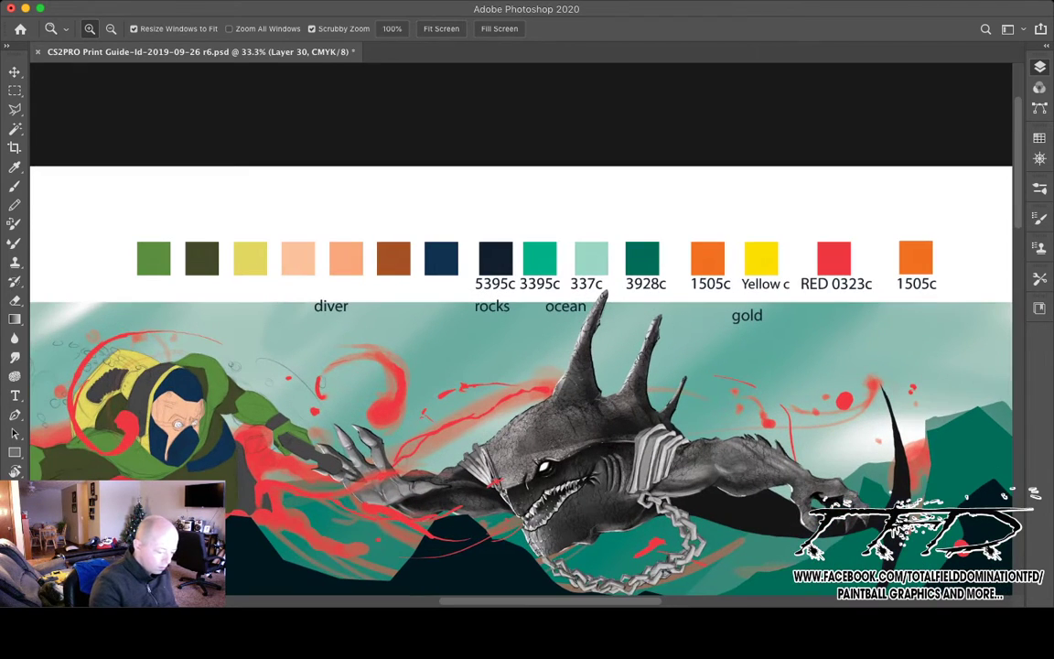
click(630, 507)
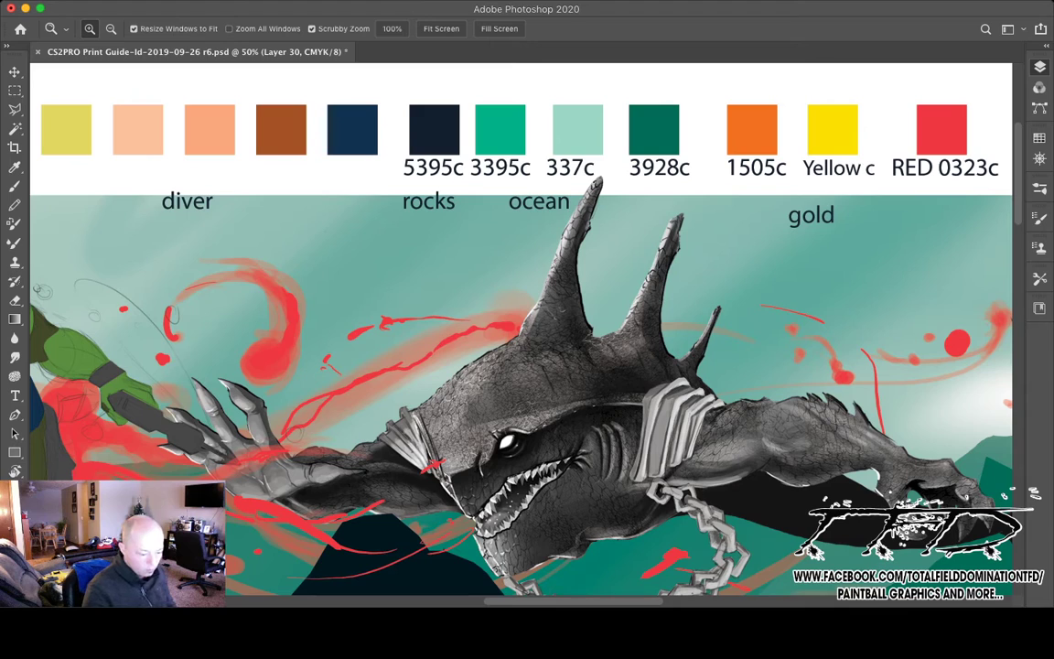
scroll(521, 329, down, 2)
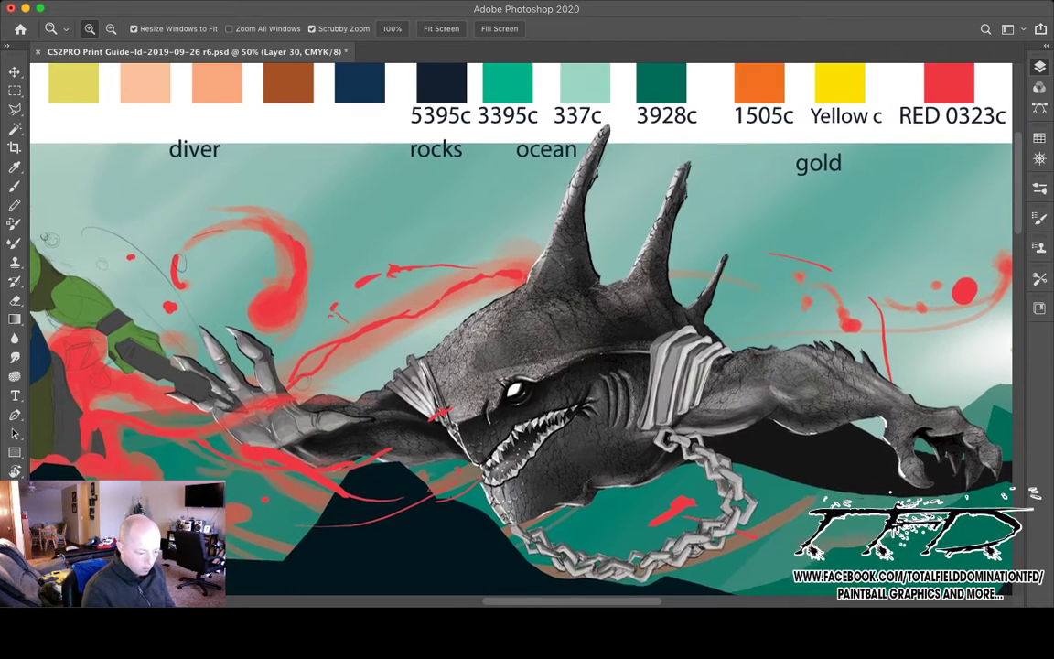
- Lighten the armor layer's dark linework over the chain and save the document with the Armor under paint layer selected
key(alt+bracketright)
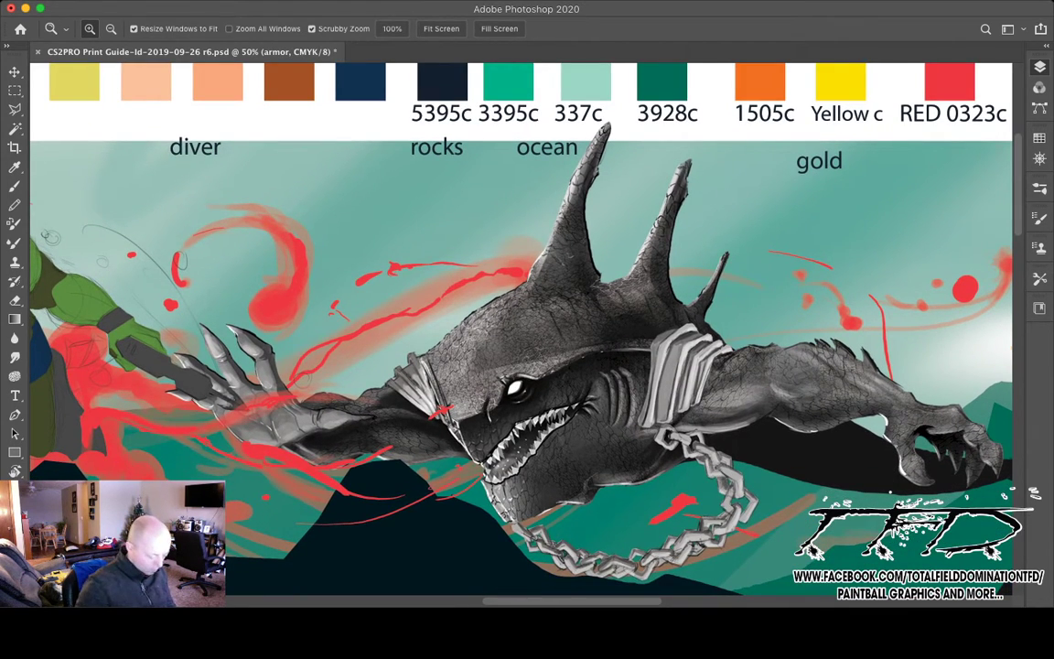
key(super+z)
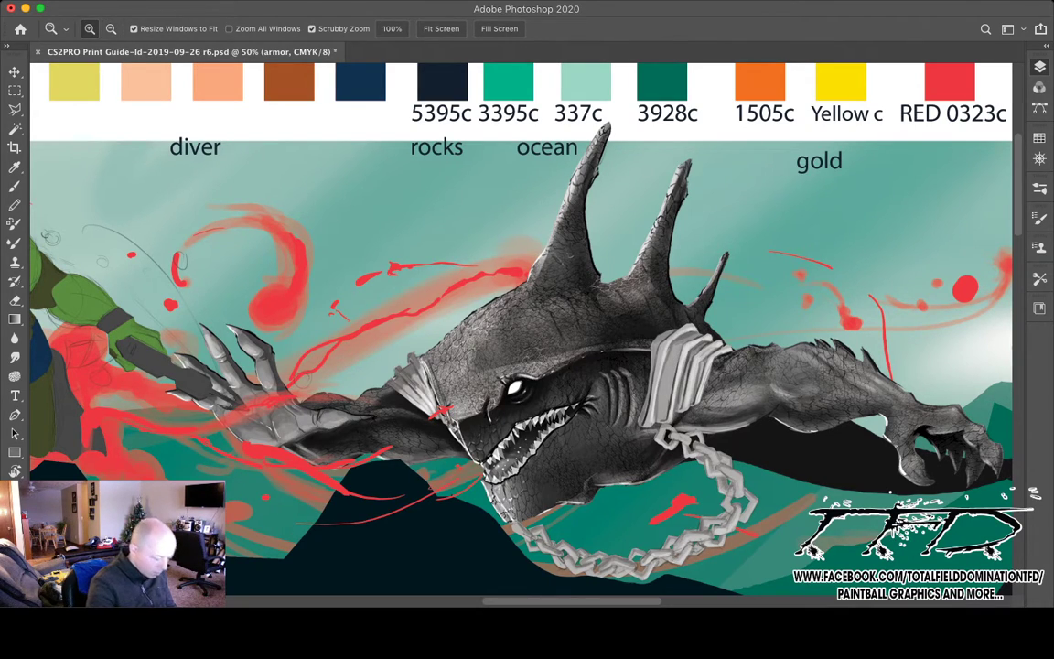
key(e)
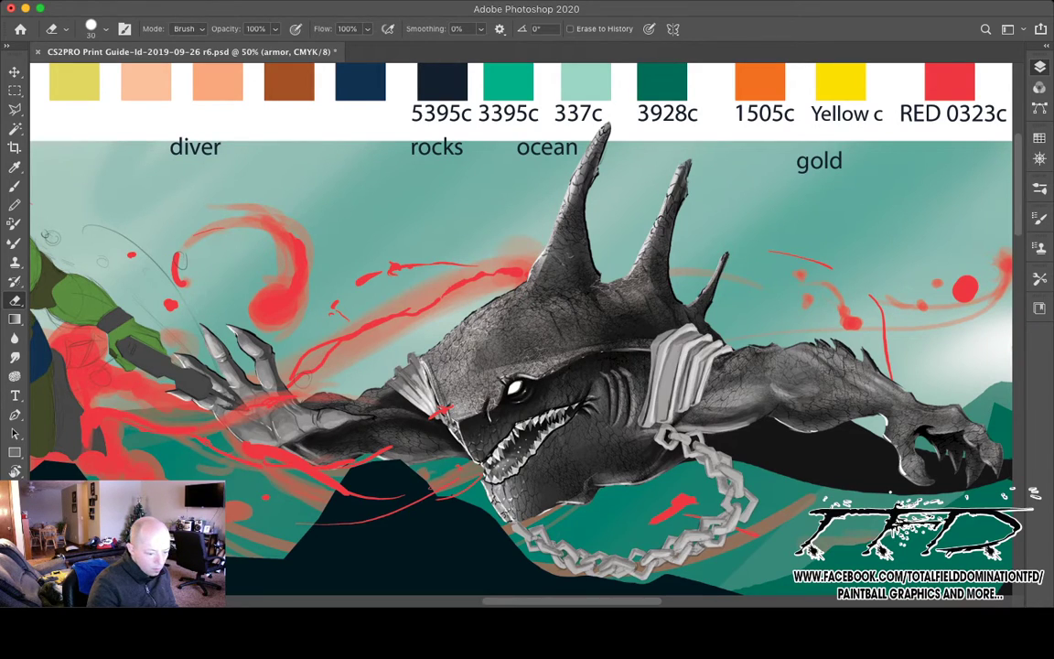
key(alt+[)
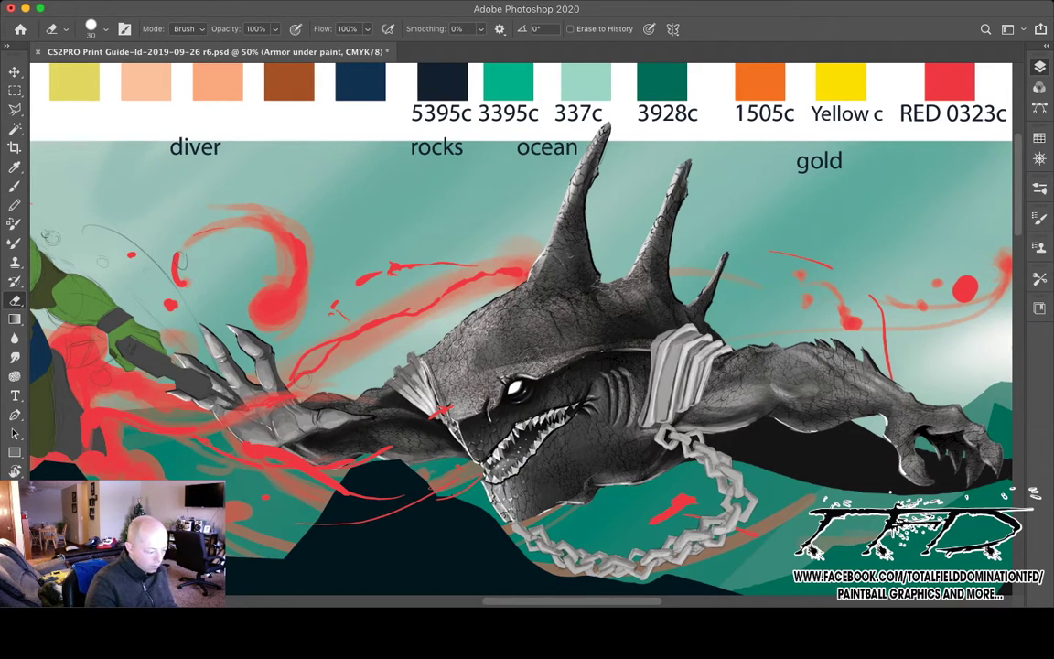
key(super+s)
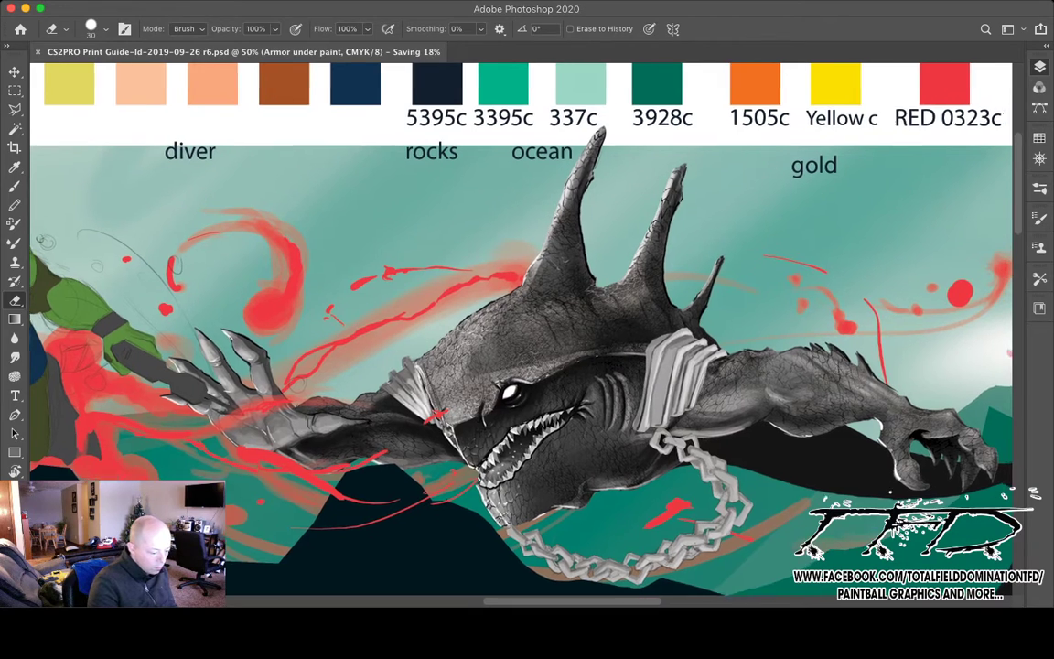
- Return to the Armor under paint layer and touch up the grey tones of the large shoulder cuff with the Brush
scroll(520, 328, right, 3)
scroll(520, 328, up, 2)
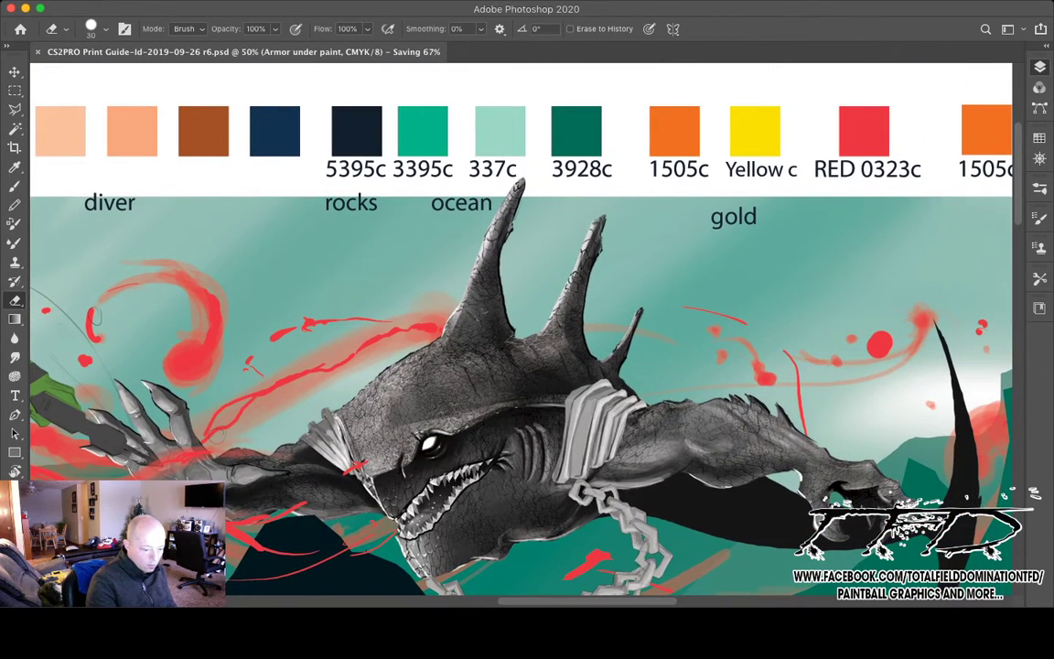
key(alt+[)
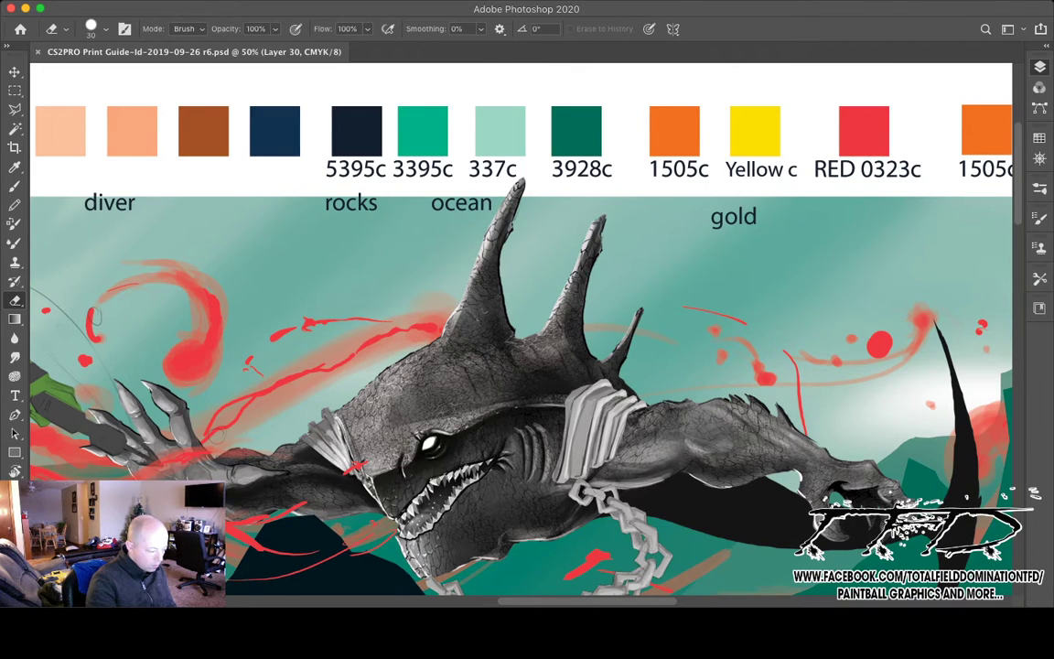
key(super+z)
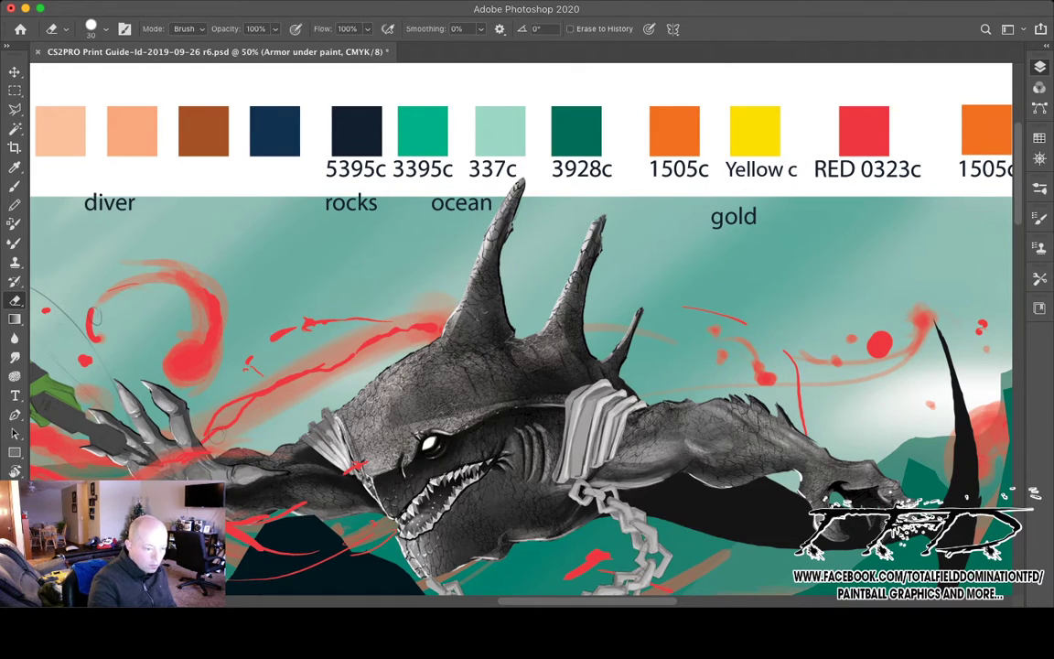
super+click(580, 401)
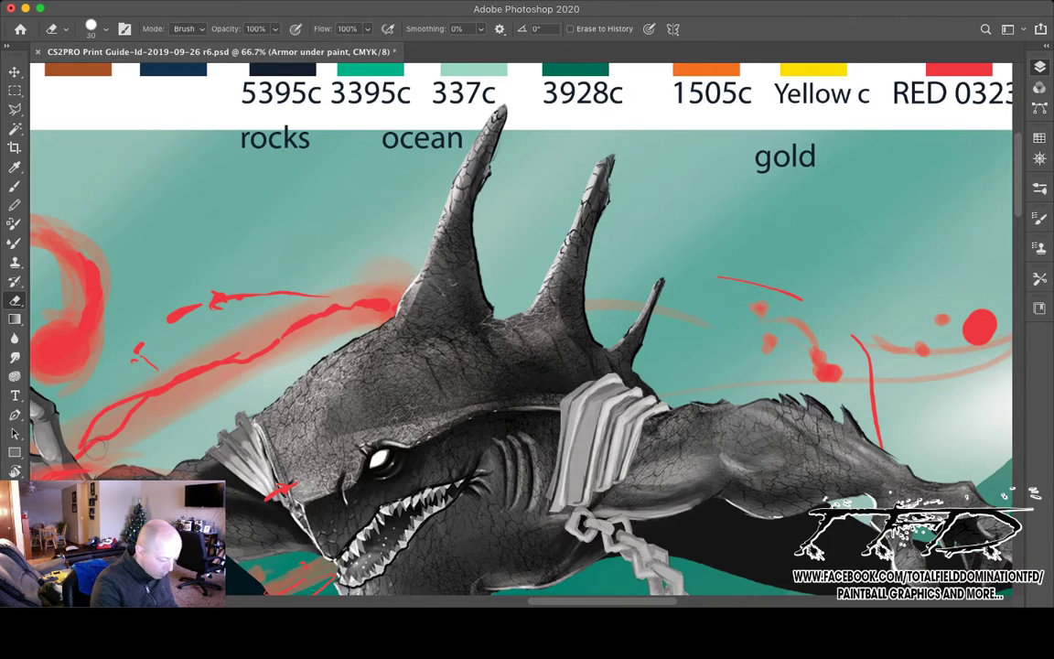
key(b)
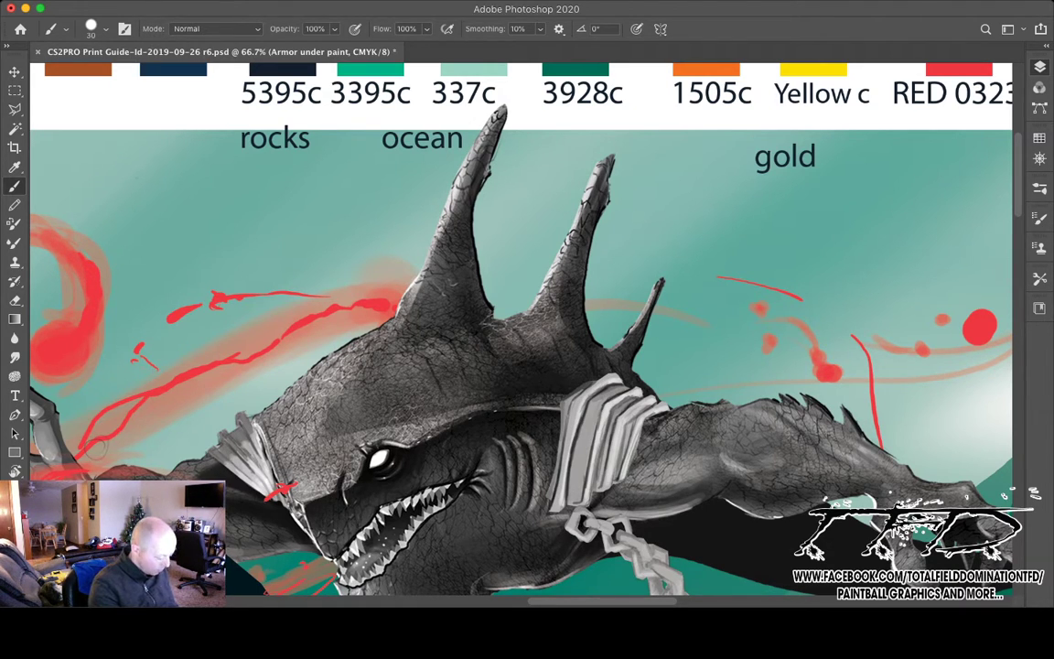
- Save the document and check the retouched cuffs and chain against the whole underwater scene
key(z)
alt+click(104, 437)
alt+click(103, 437)
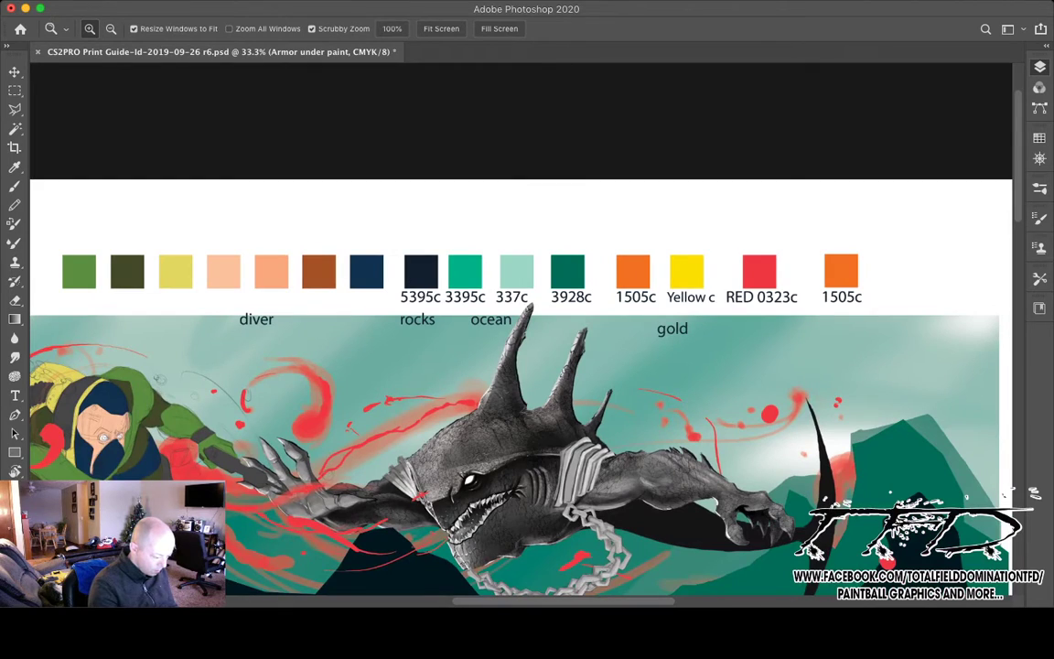
key(super+s)
scroll(519, 366, down, 2)
scroll(520, 366, right, 2)
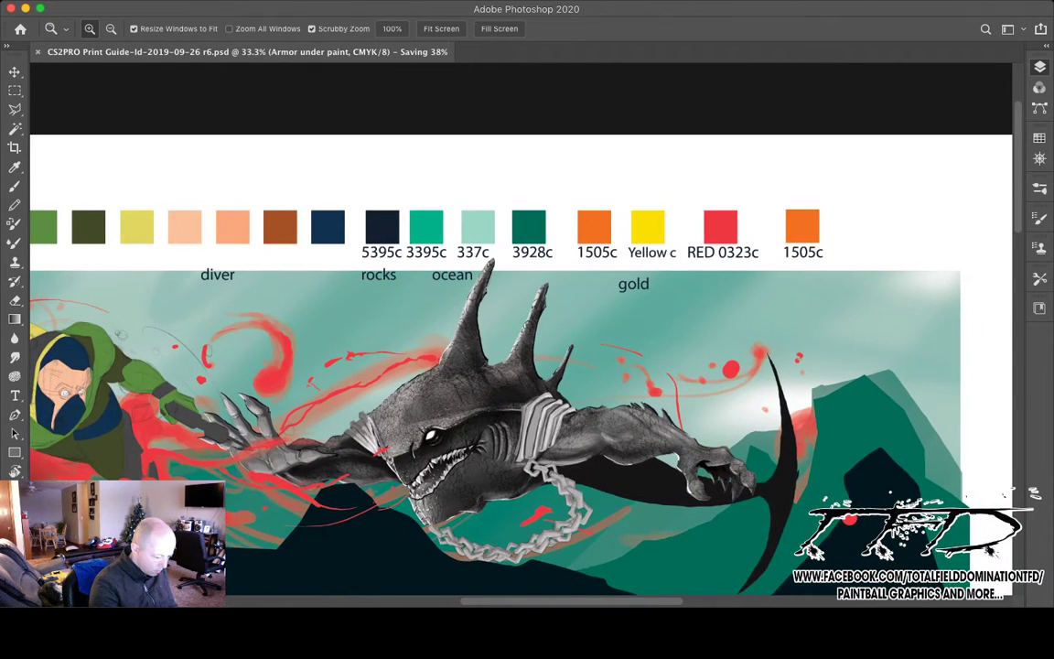
scroll(520, 366, down, 2)
scroll(519, 366, up, 1)
scroll(520, 366, left, 3)
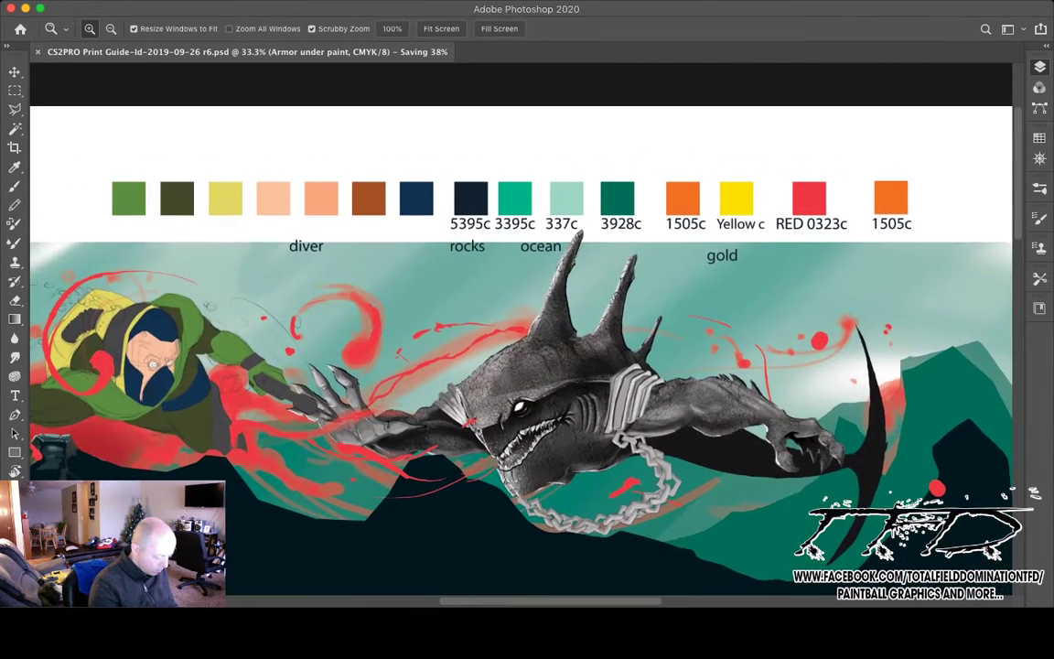